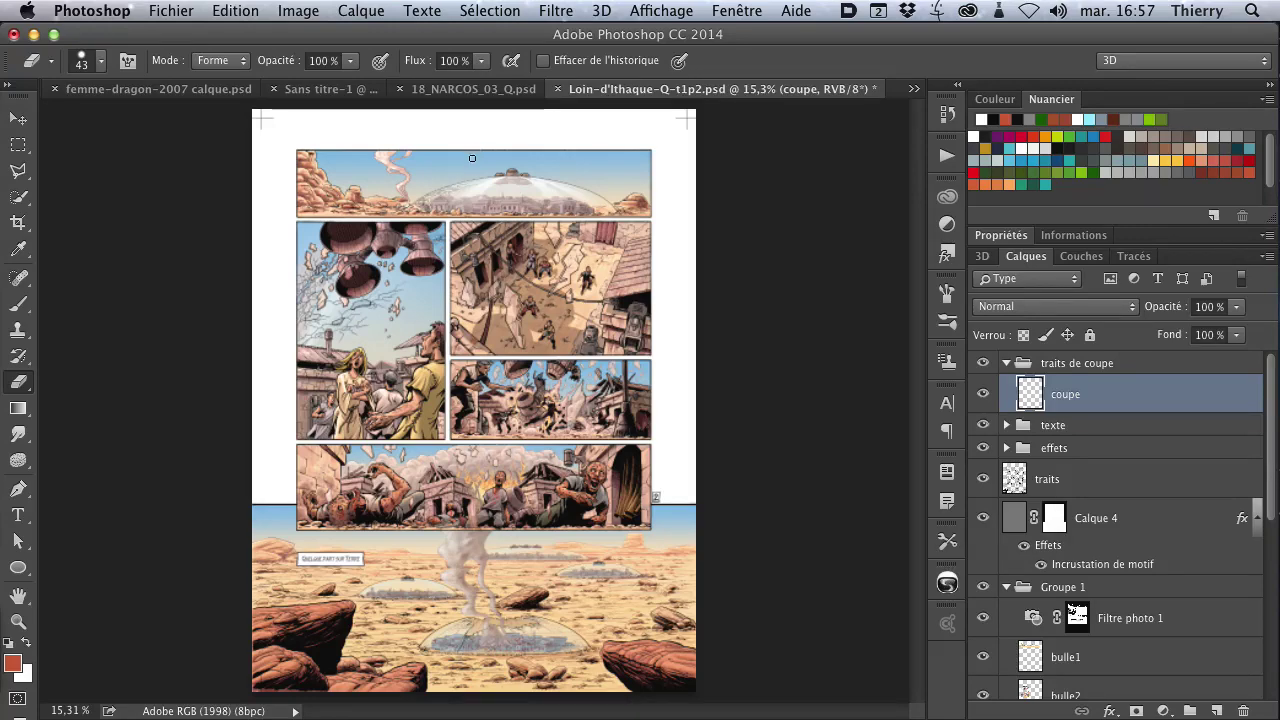
Zoom in on the top panel's dome and rooftops to inspect the detail
{"action": "left_click_drag", "start_coordinate": [472, 154], "coordinate": [544, 258]}
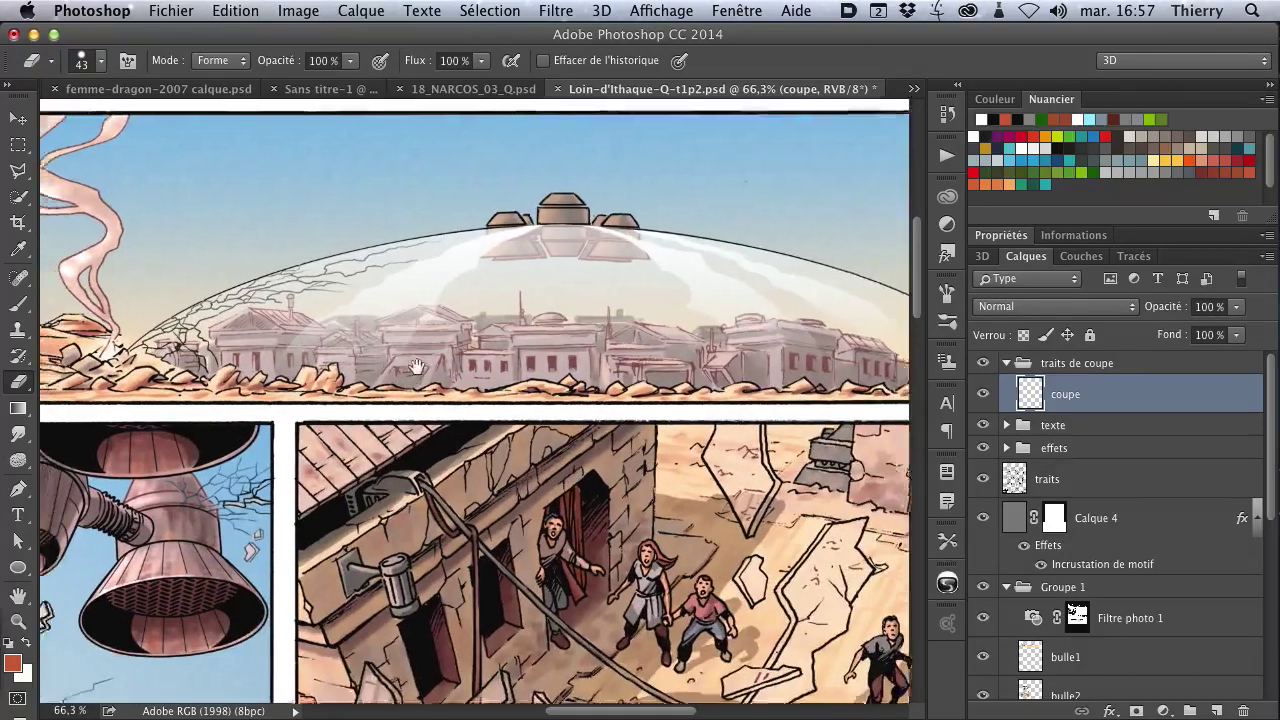
{"action": "mouse_move", "coordinate": [561, 214]}
{"action": "left_mouse_down"}
{"action": "mouse_move", "coordinate": [446, 385]}
{"action": "mouse_move", "coordinate": [277, 326]}
{"action": "left_mouse_up"}
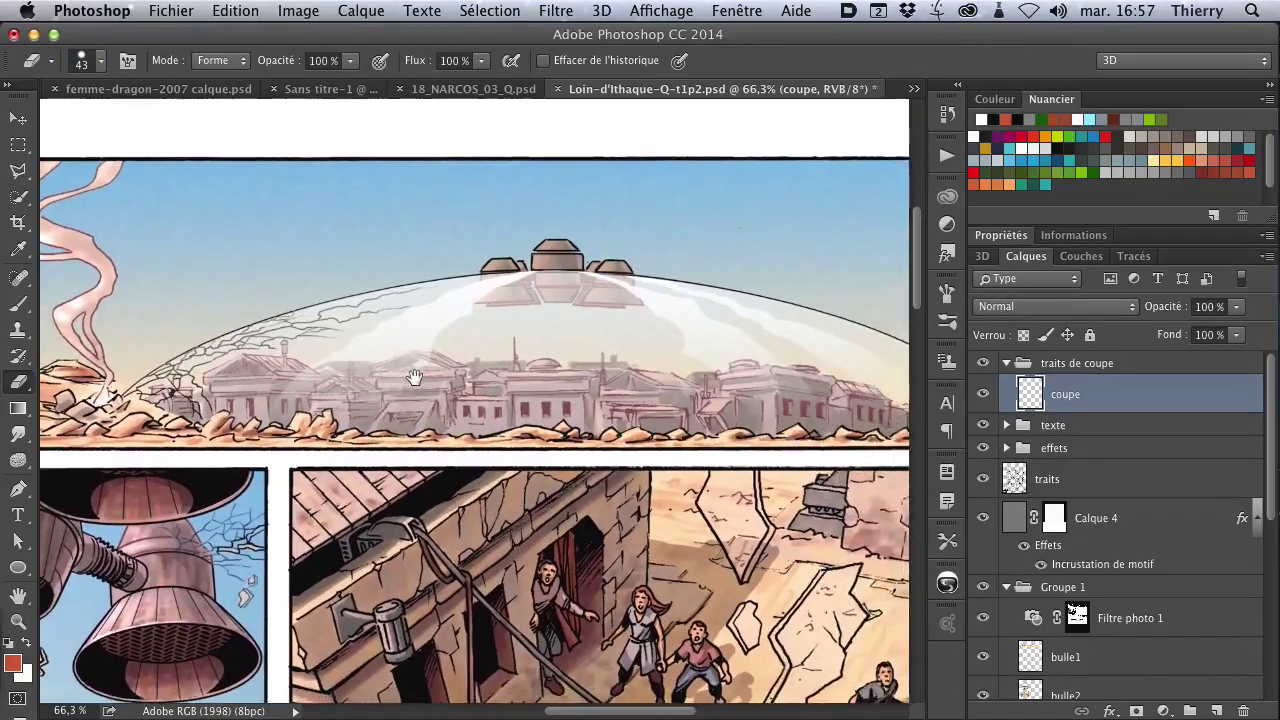
{"action": "scroll", "coordinate": [277, 326], "scroll_direction": "down", "scroll_amount": 3}
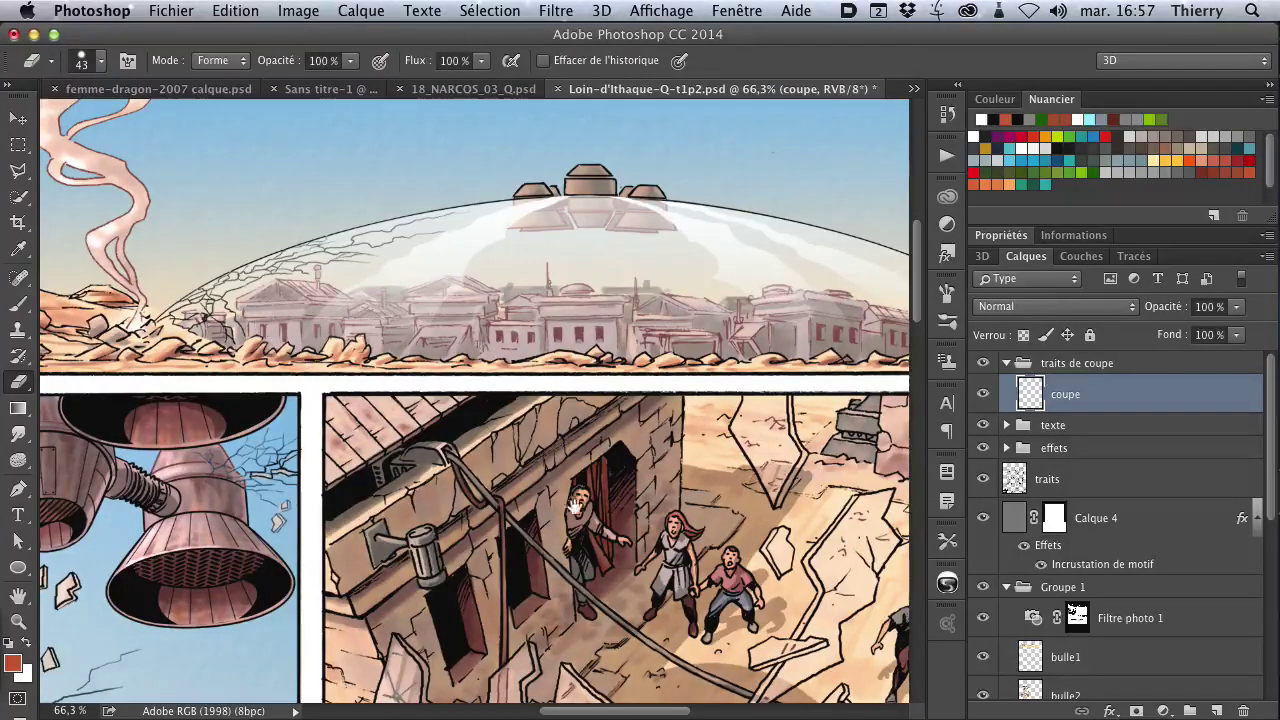
{"action": "left_click_drag", "start_coordinate": [258, 296], "coordinate": [304, 303]}
{"action": "left_click_drag", "start_coordinate": [642, 360], "coordinate": [560, 420]}
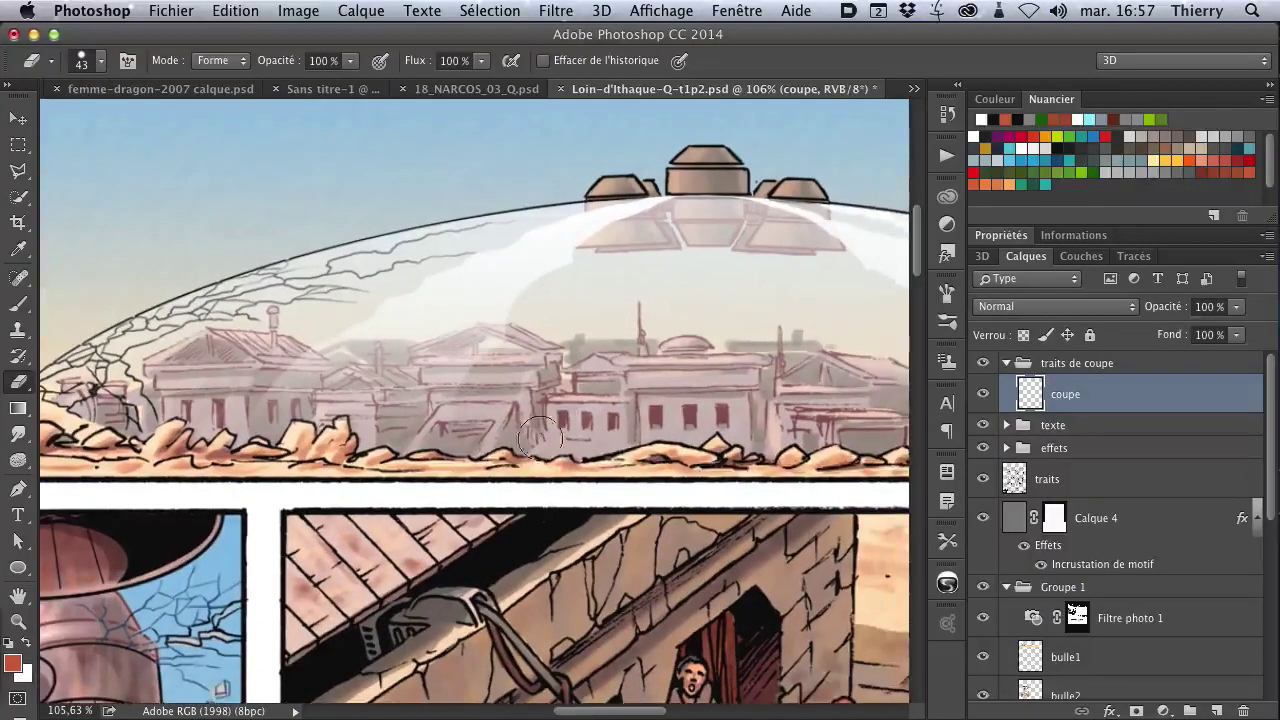
{"action": "scroll", "coordinate": [440, 400], "scroll_direction": "down", "scroll_amount": 2}
{"action": "scroll", "coordinate": [440, 400], "scroll_direction": "left", "scroll_amount": 1}
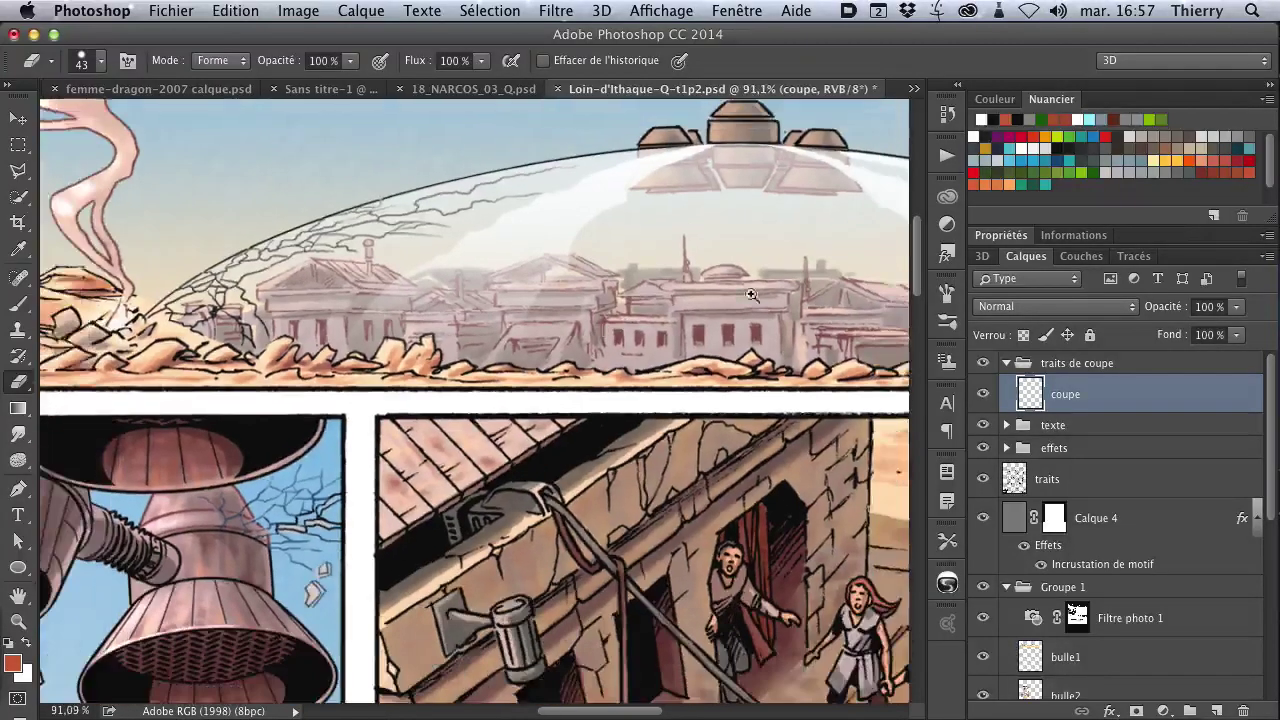
{"action": "left_click_drag", "start_coordinate": [618, 326], "coordinate": [570, 266]}
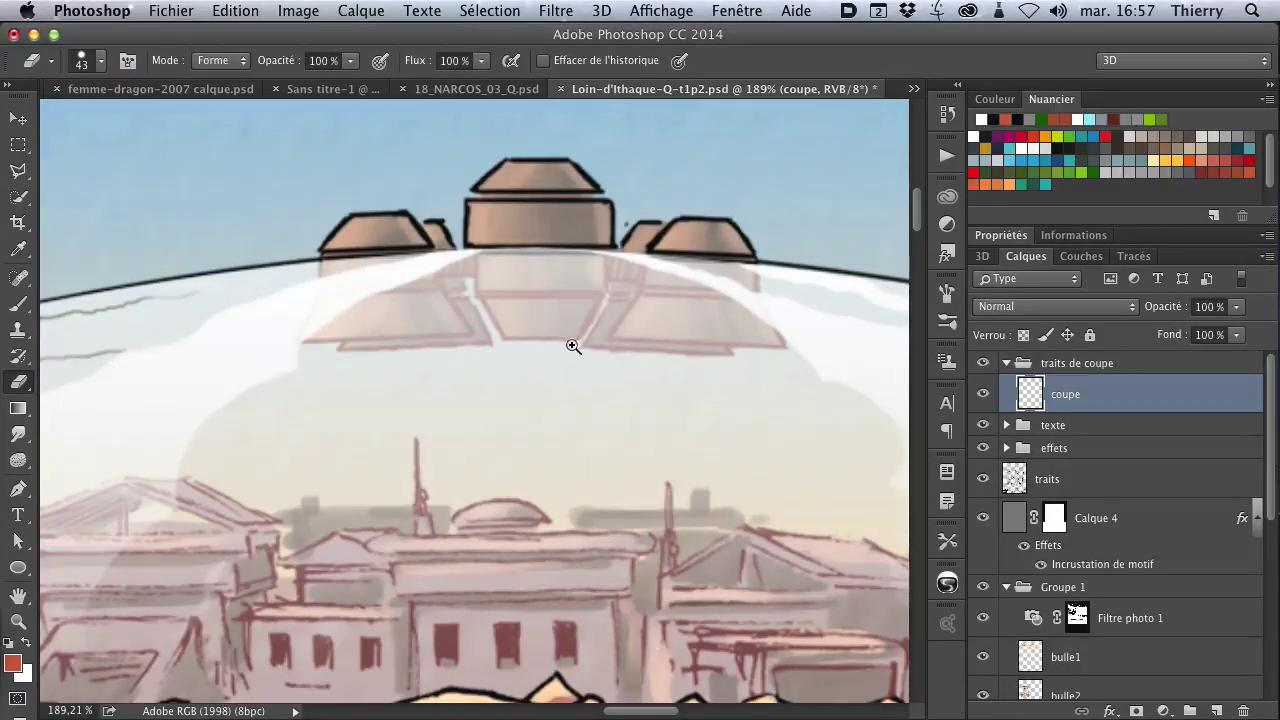
{"action": "left_click_drag", "start_coordinate": [571, 343], "coordinate": [446, 370]}
Inspect the running man and pink stroke in the lower panels, then view the whole page
{"action": "left_click_drag", "start_coordinate": [615, 562], "coordinate": [548, 298]}
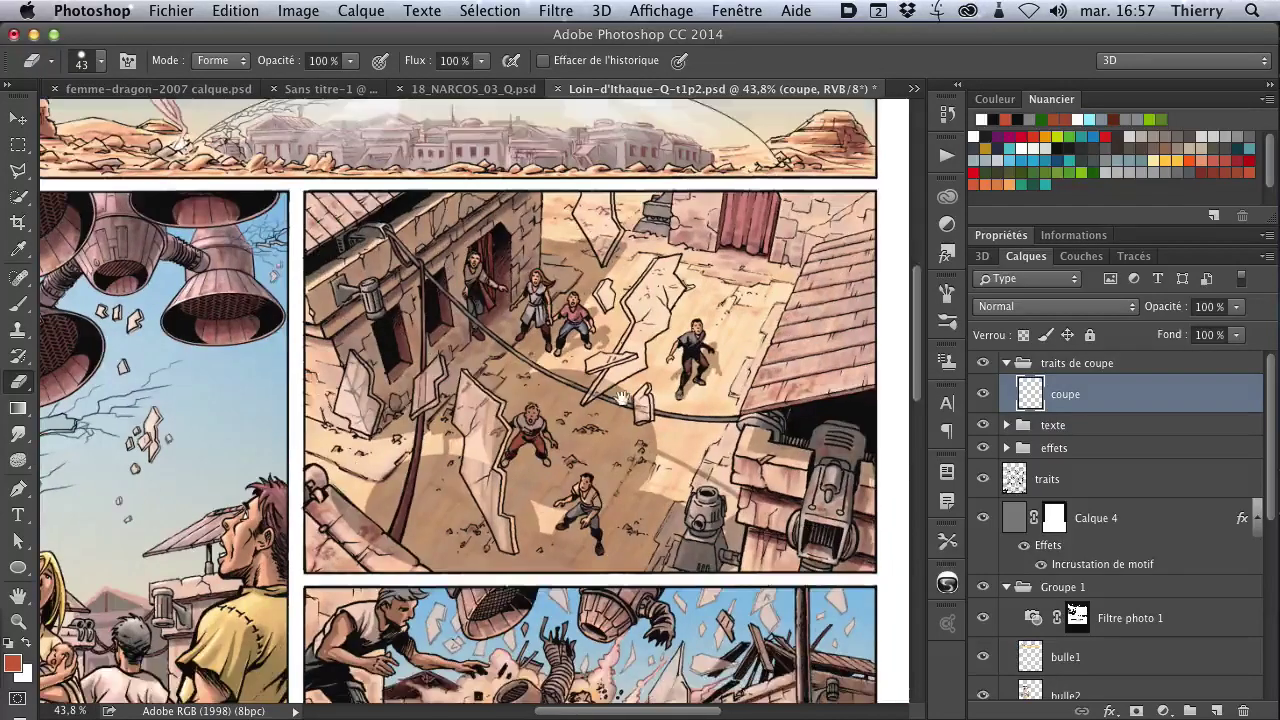
{"action": "left_click_drag", "start_coordinate": [622, 398], "coordinate": [672, 338]}
{"action": "left_click_drag", "start_coordinate": [537, 362], "coordinate": [693, 365]}
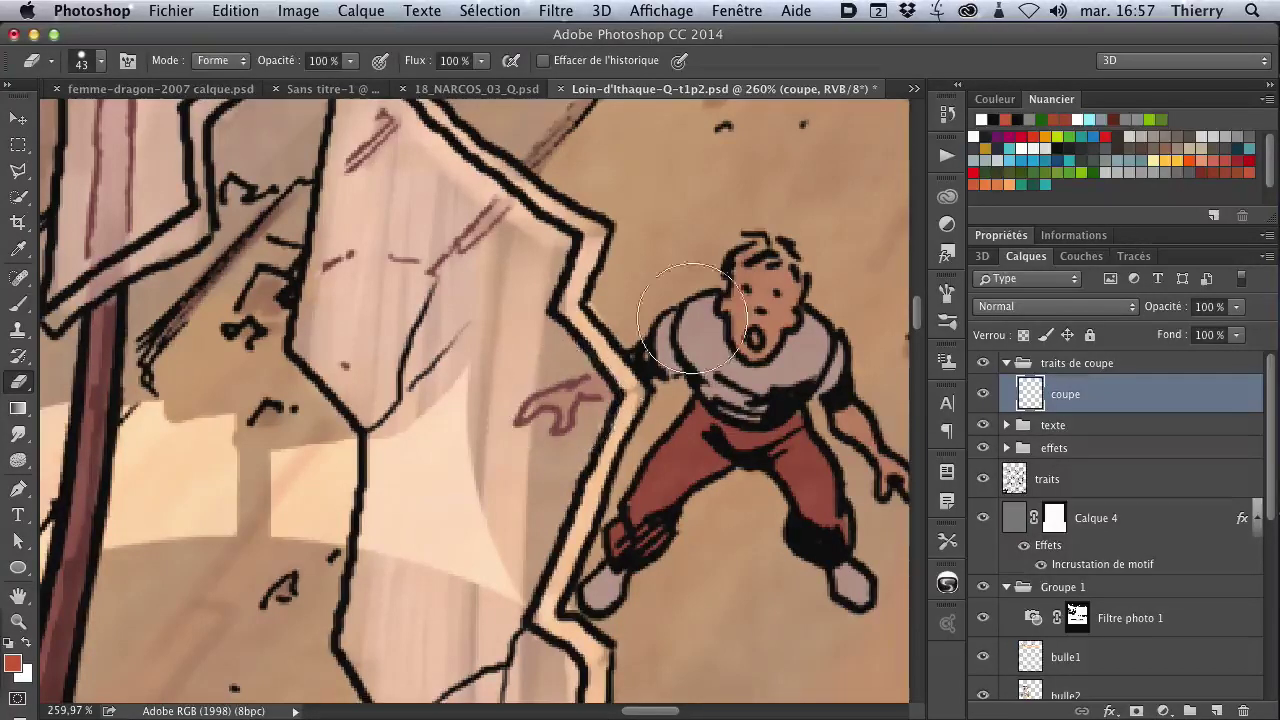
{"action": "left_click_drag", "start_coordinate": [563, 420], "coordinate": [500, 310]}
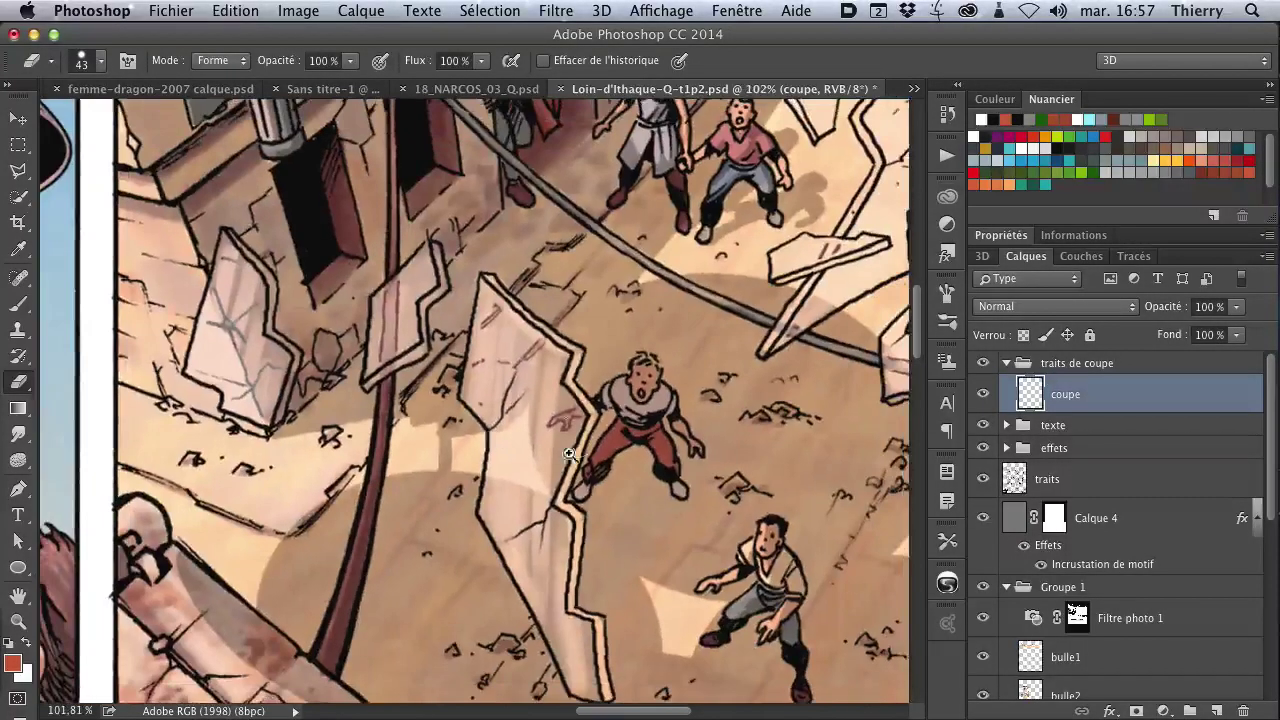
{"action": "left_click_drag", "start_coordinate": [534, 489], "coordinate": [465, 310]}
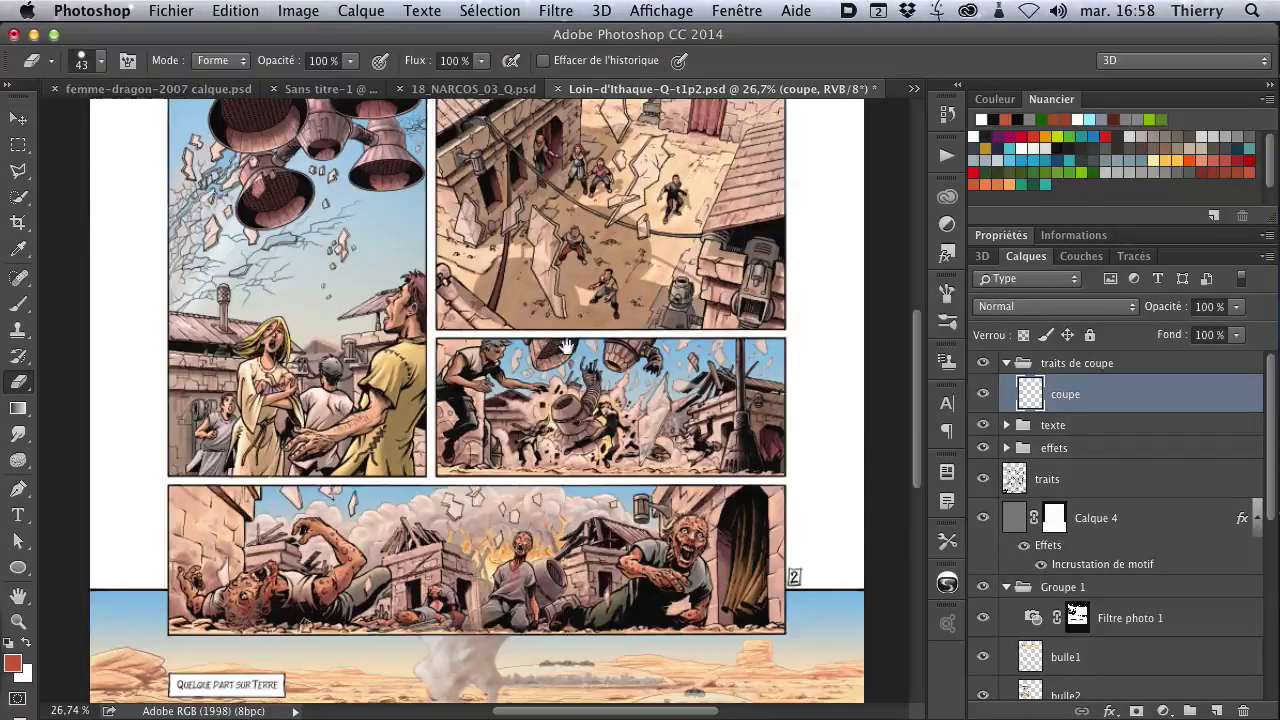
Look over the bottom panel's zombie, then switch to the 18_NARCOS_03_Q.psd page
{"action": "left_click", "coordinate": [270, 560]}
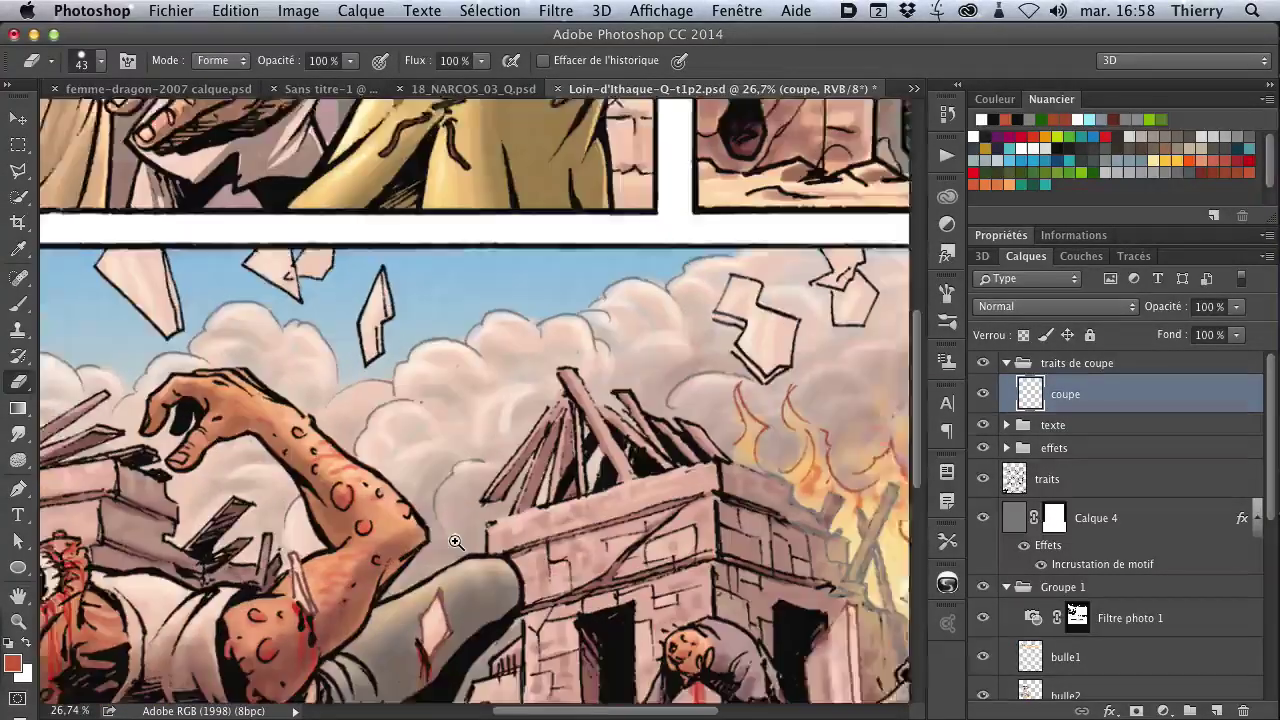
{"action": "left_click_drag", "start_coordinate": [452, 314], "coordinate": [52, 340]}
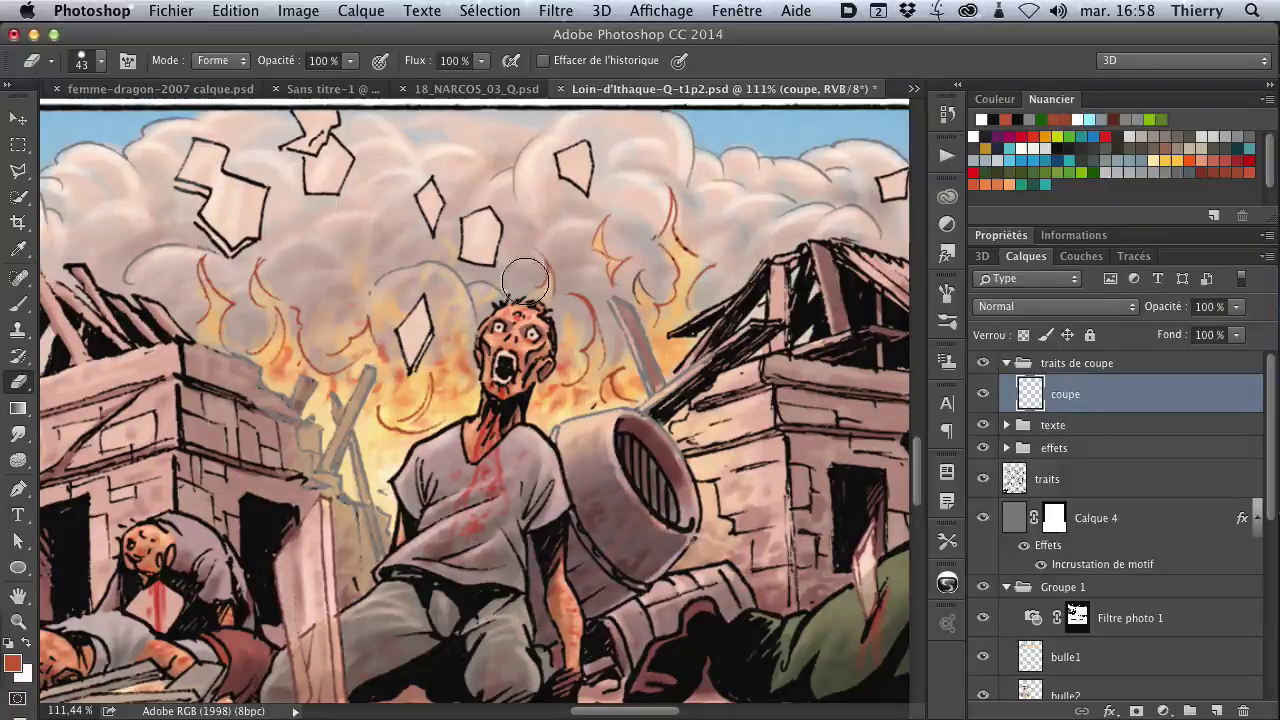
{"action": "left_click_drag", "start_coordinate": [359, 292], "coordinate": [489, 479]}
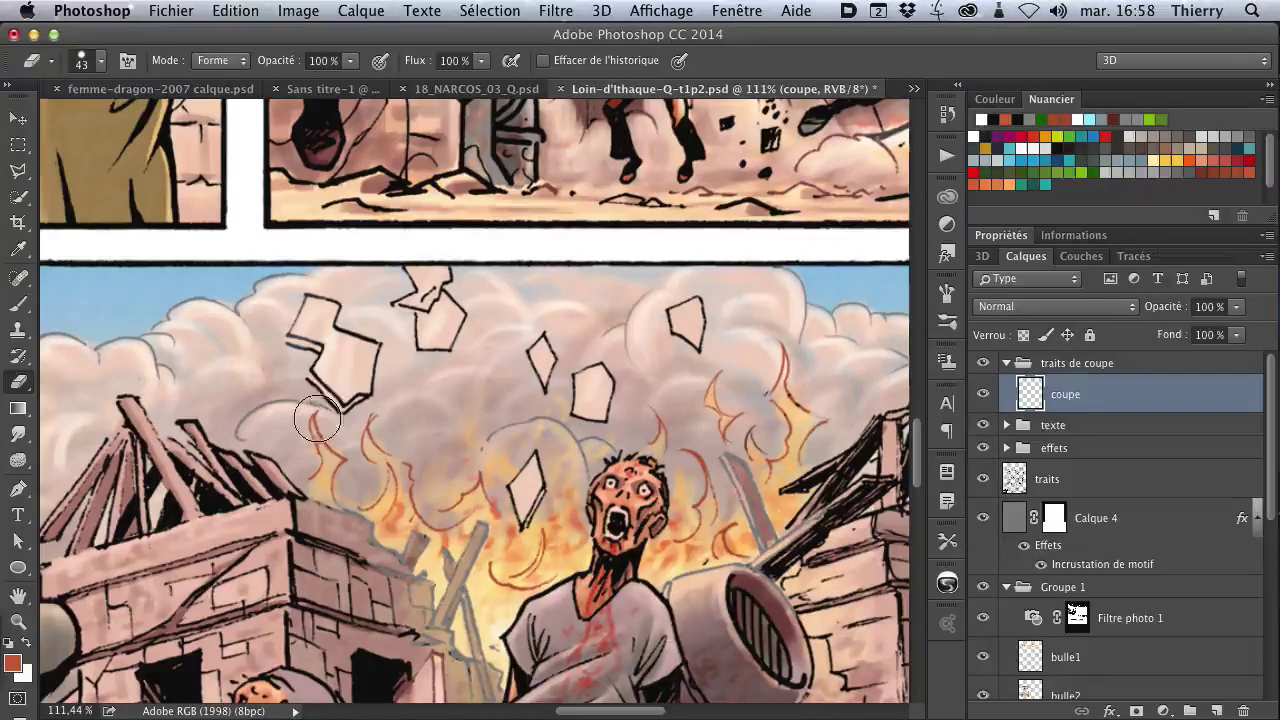
{"action": "scroll", "coordinate": [591, 440], "scroll_direction": "down", "scroll_amount": 3}
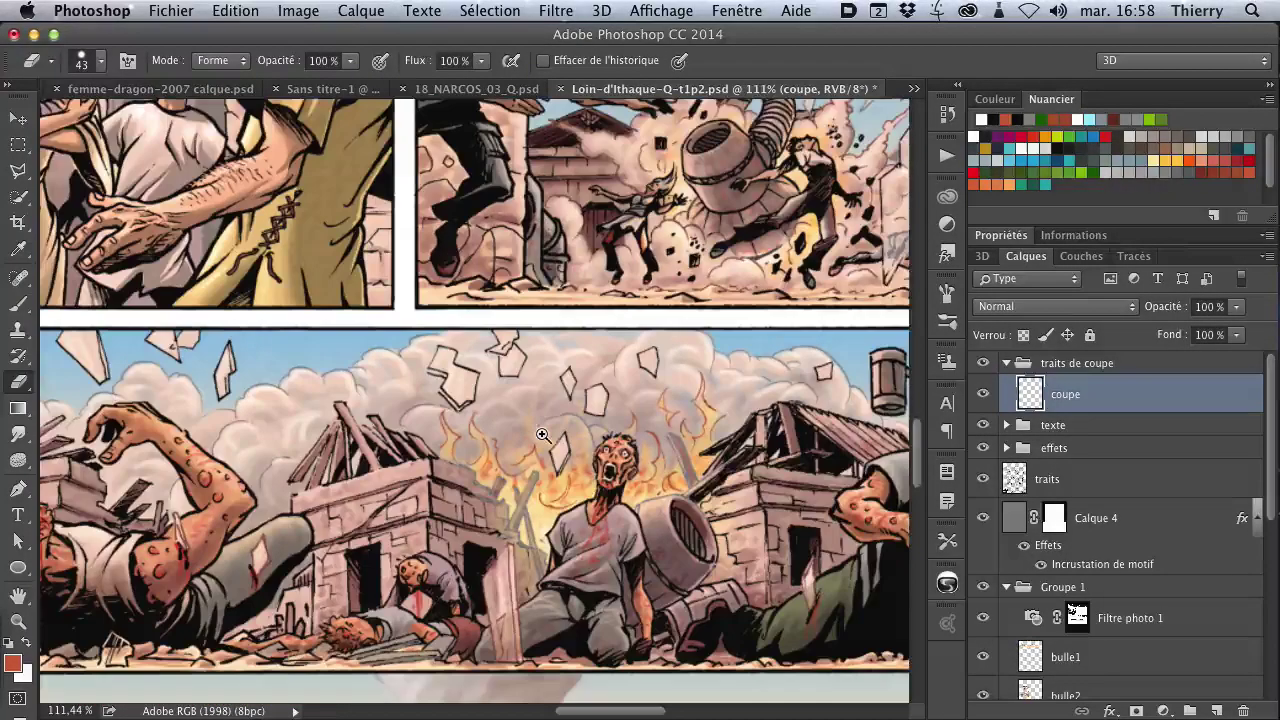
{"action": "scroll", "coordinate": [591, 440], "scroll_direction": "down", "scroll_amount": 3}
{"action": "scroll", "coordinate": [591, 437], "scroll_direction": "down", "scroll_amount": 1}
{"action": "scroll", "coordinate": [521, 477], "scroll_direction": "down", "scroll_amount": 2}
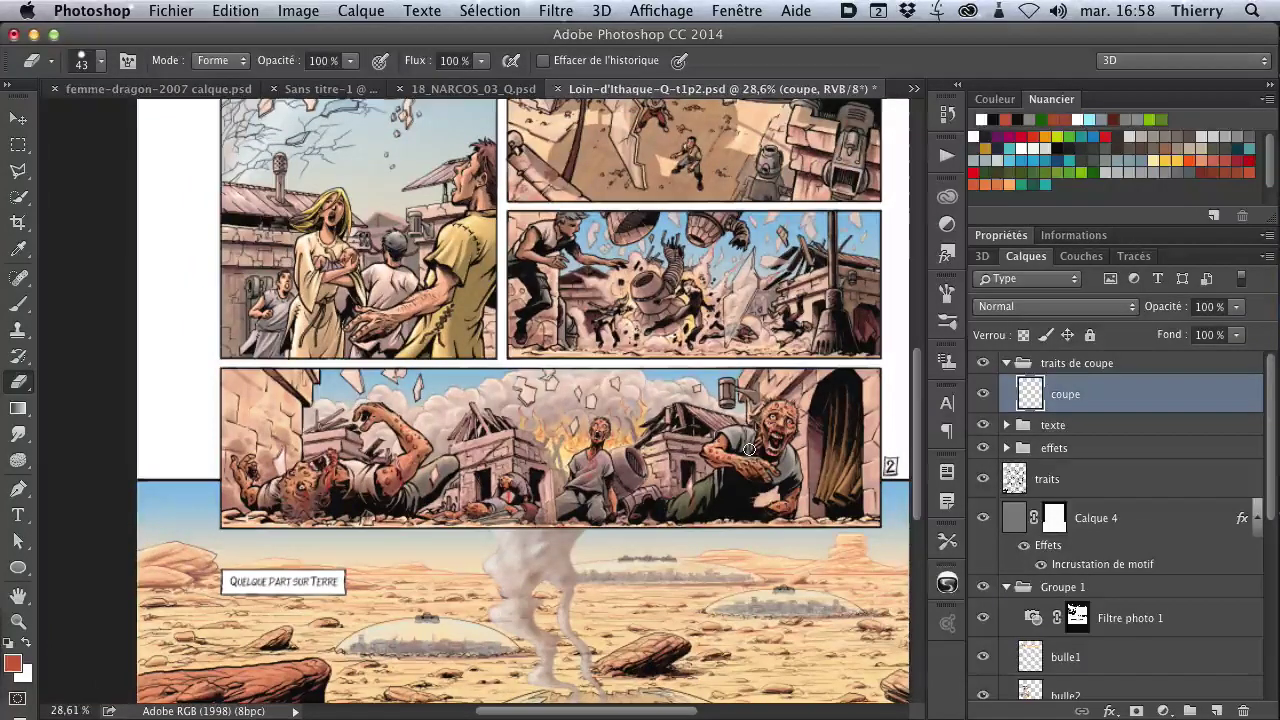
{"action": "left_click", "coordinate": [470, 89]}
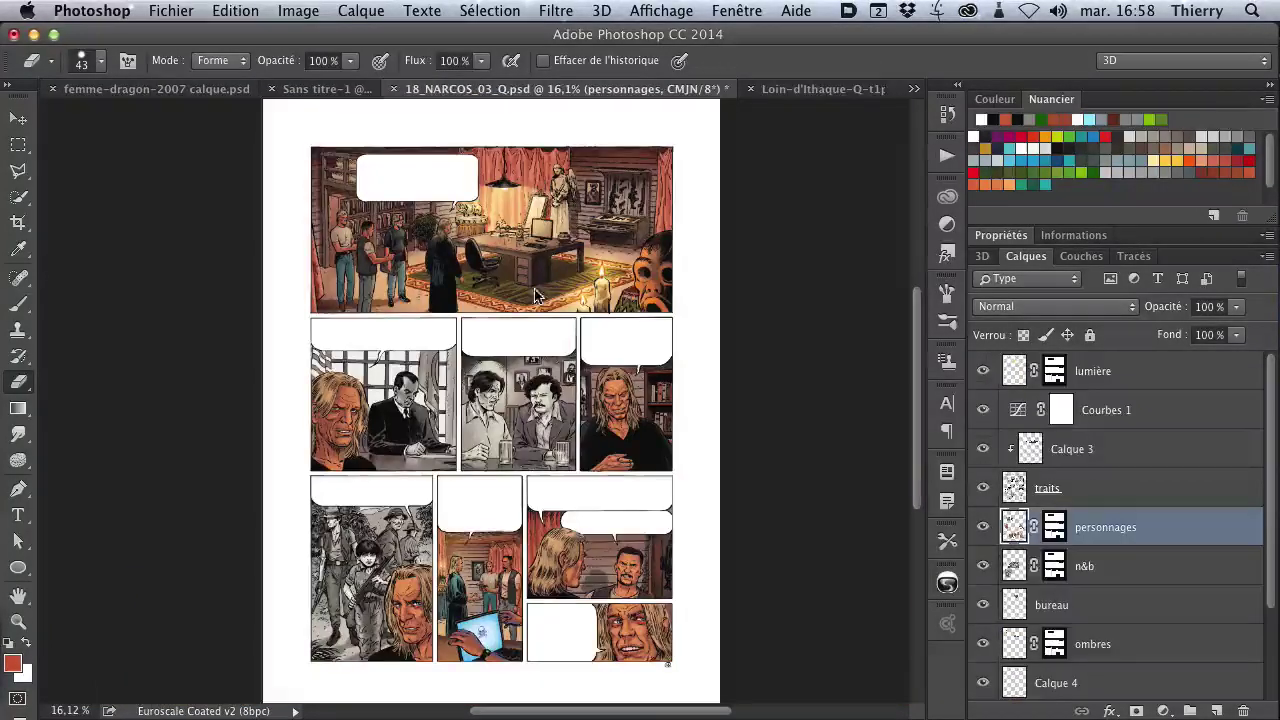
Hide and show Calque 3 to compare the office scene's lighting
{"action": "mouse_move", "coordinate": [641, 238]}
{"action": "left_mouse_down"}
{"action": "mouse_move", "coordinate": [711, 268]}
{"action": "mouse_move", "coordinate": [680, 383]}
{"action": "mouse_move", "coordinate": [566, 373]}
{"action": "left_mouse_up"}
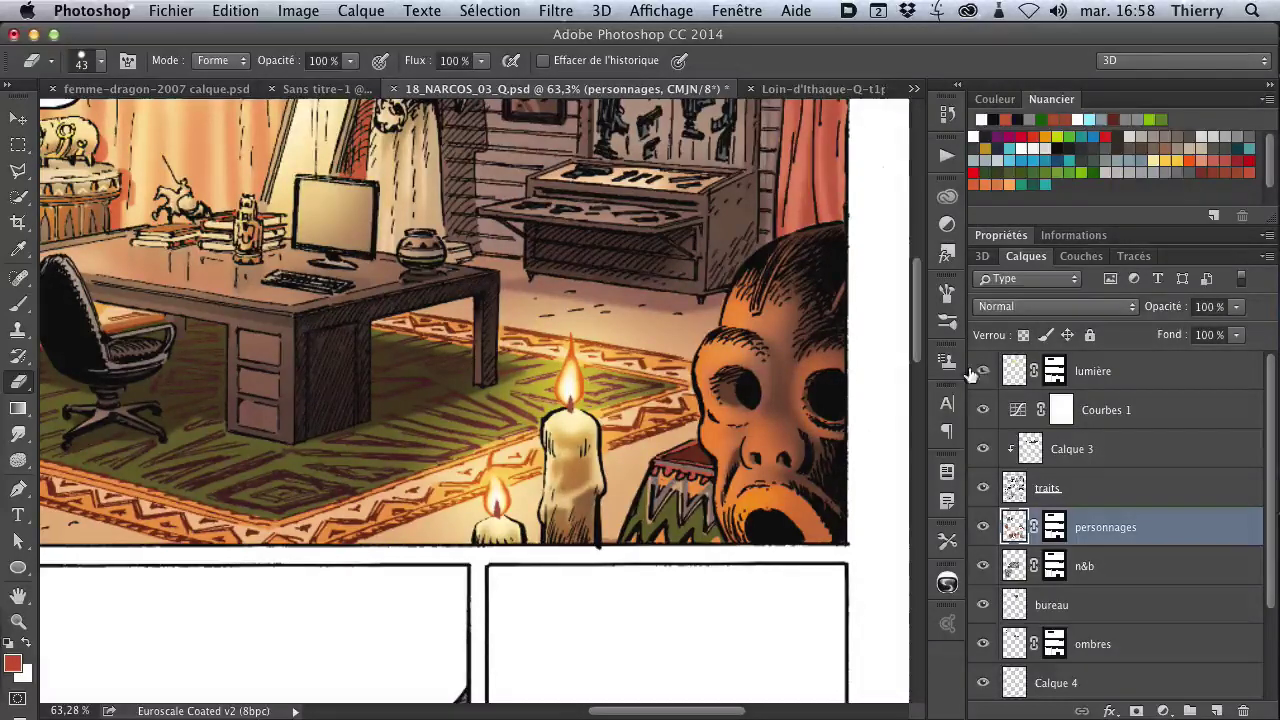
{"action": "left_click", "coordinate": [982, 449]}
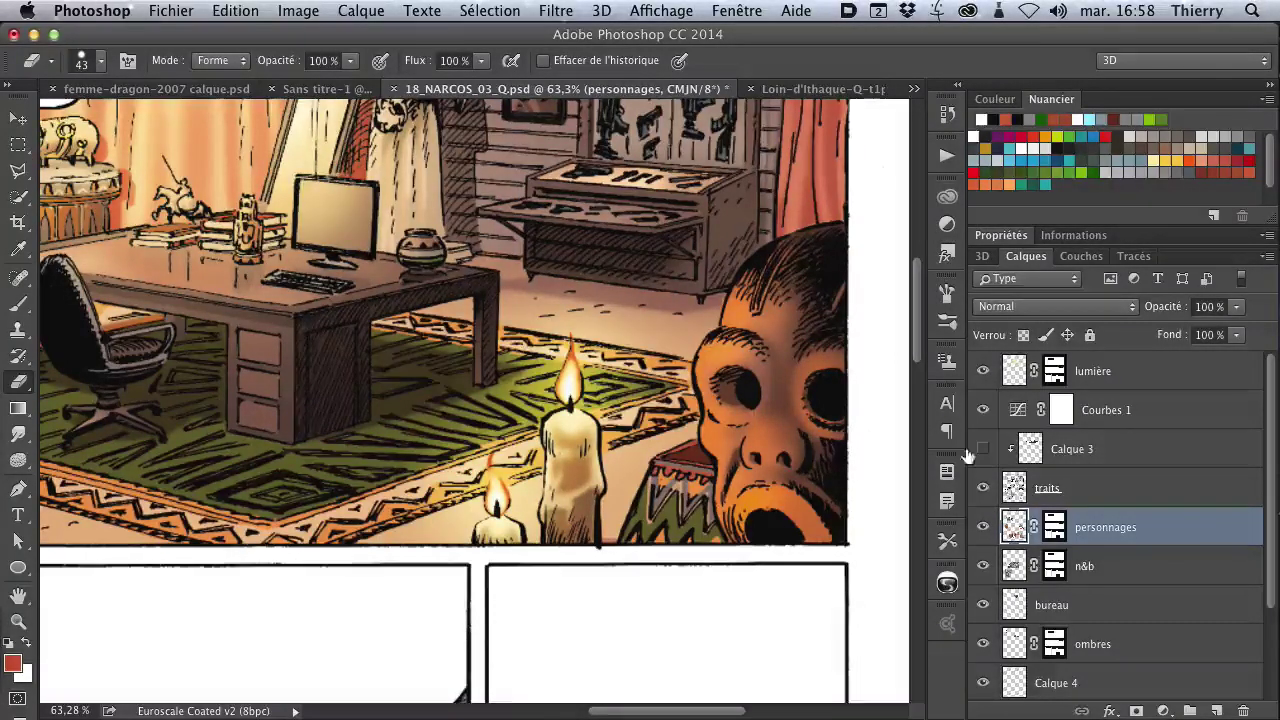
{"action": "scroll", "coordinate": [586, 451], "scroll_direction": "left", "scroll_amount": 5}
{"action": "scroll", "coordinate": [586, 451], "scroll_direction": "up", "scroll_amount": 3}
{"action": "left_click_drag", "start_coordinate": [524, 478], "coordinate": [401, 505]}
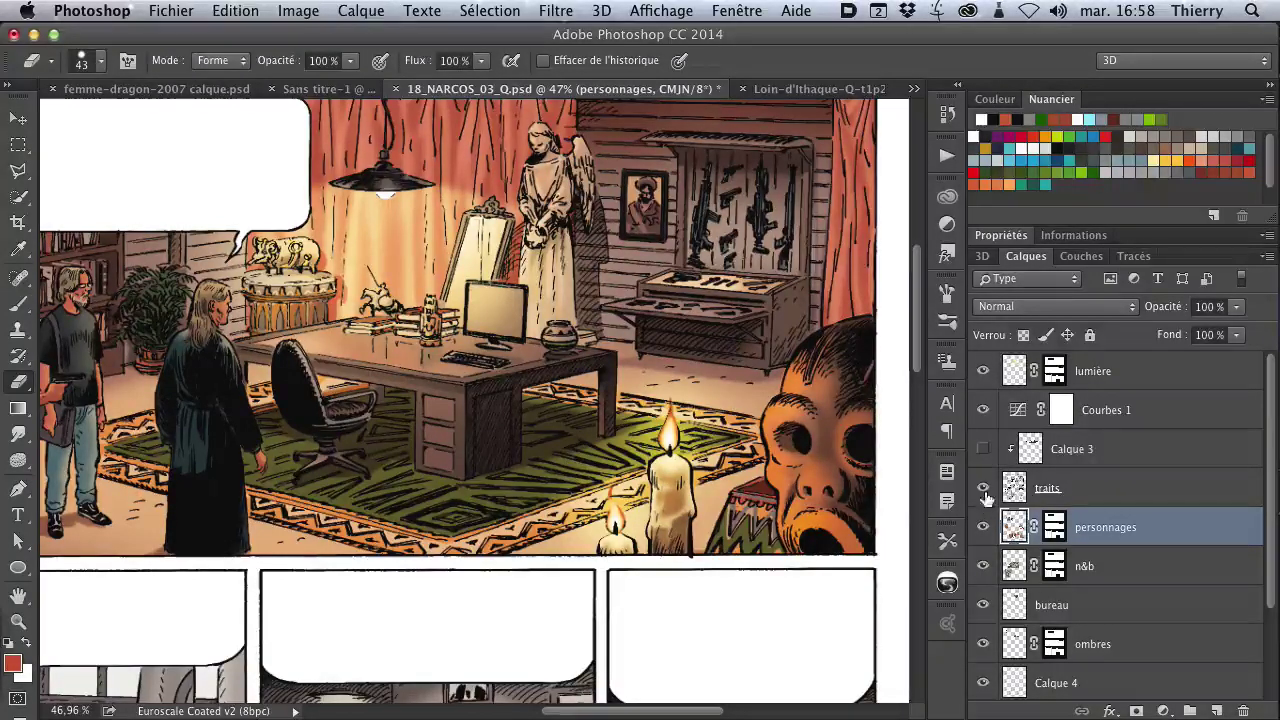
{"action": "left_click", "coordinate": [983, 451]}
Recheck Calque 3's warm lighting higher up the page, leaving it visible
{"action": "scroll", "coordinate": [414, 471], "scroll_direction": "up", "scroll_amount": 2}
{"action": "scroll", "coordinate": [491, 434], "scroll_direction": "up", "scroll_amount": 2}
{"action": "scroll", "coordinate": [343, 417], "scroll_direction": "up", "scroll_amount": 2}
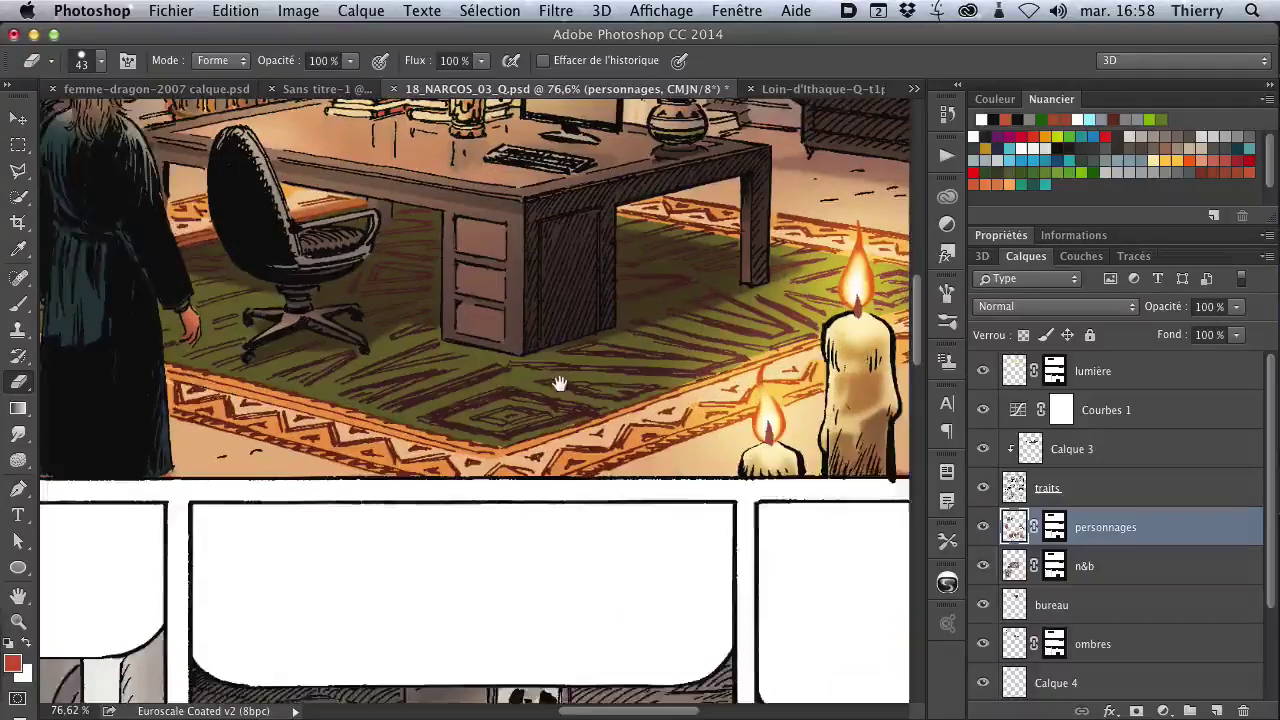
{"action": "scroll", "coordinate": [400, 405], "scroll_direction": "up", "scroll_amount": 3}
{"action": "scroll", "coordinate": [500, 380], "scroll_direction": "up", "scroll_amount": 2}
{"action": "scroll", "coordinate": [515, 385], "scroll_direction": "up", "scroll_amount": 1}
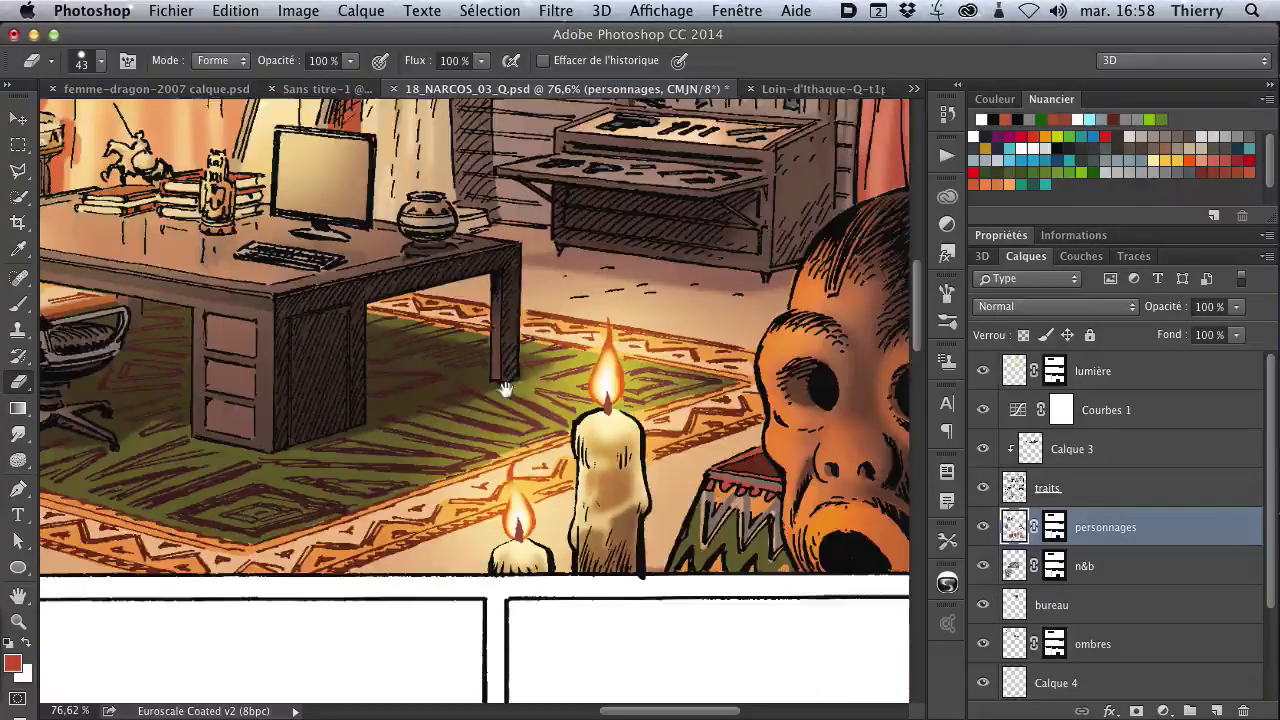
{"action": "scroll", "coordinate": [540, 368], "scroll_direction": "up", "scroll_amount": 1}
{"action": "scroll", "coordinate": [560, 378], "scroll_direction": "up", "scroll_amount": 1}
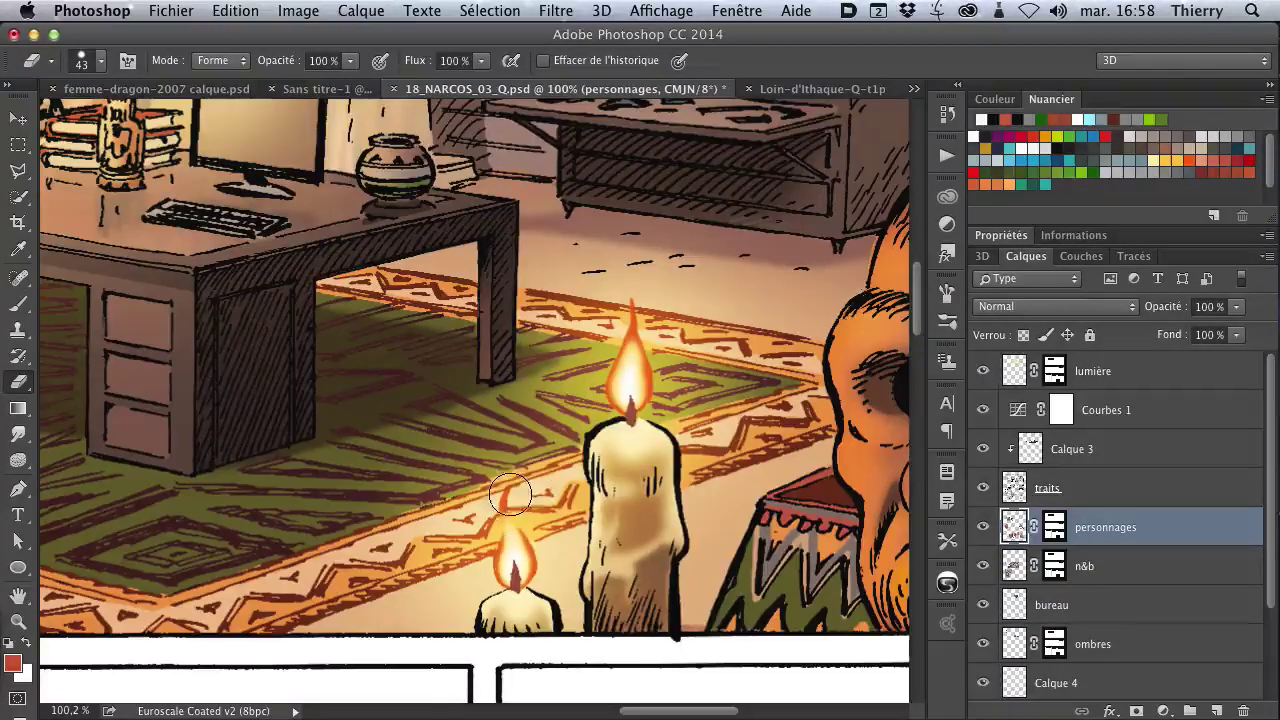
{"action": "left_click", "coordinate": [983, 449]}
{"action": "left_click", "coordinate": [983, 449]}
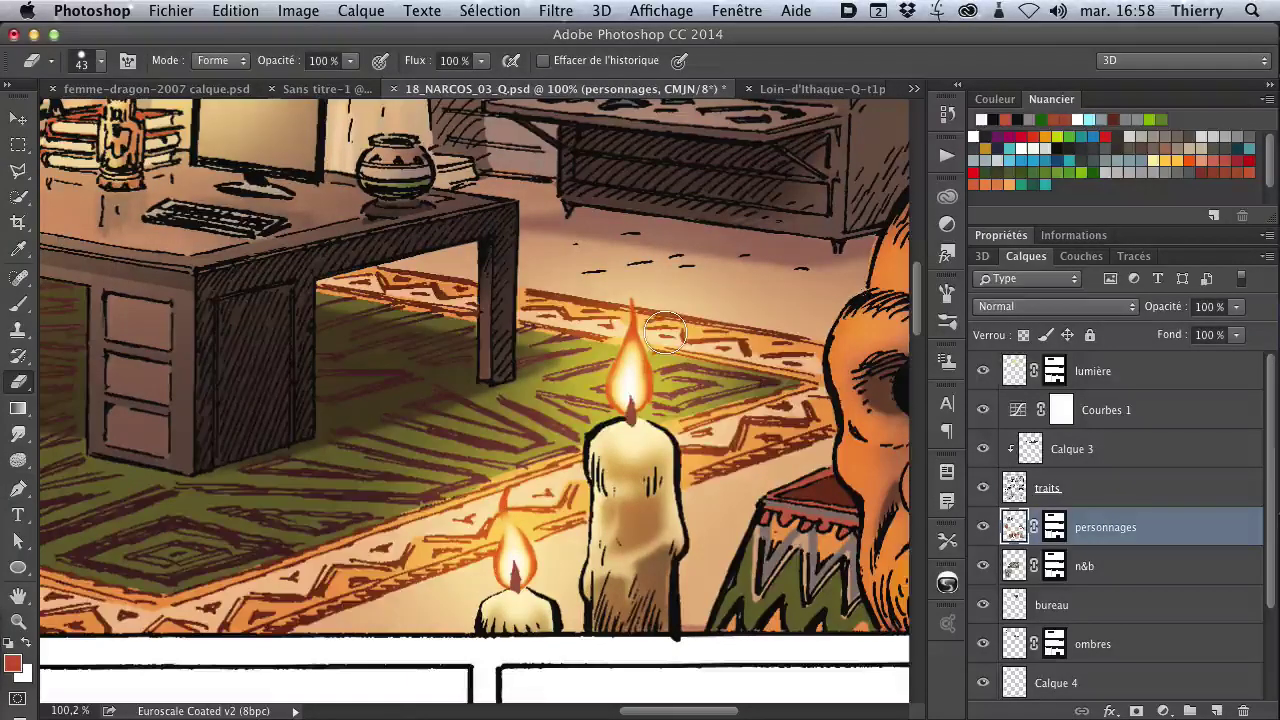
Switch to the untitled Sans titre-1 dragon drawing
{"action": "scroll", "coordinate": [592, 407], "scroll_direction": "down", "scroll_amount": 3}
{"action": "scroll", "coordinate": [551, 380], "scroll_direction": "down", "scroll_amount": 3}
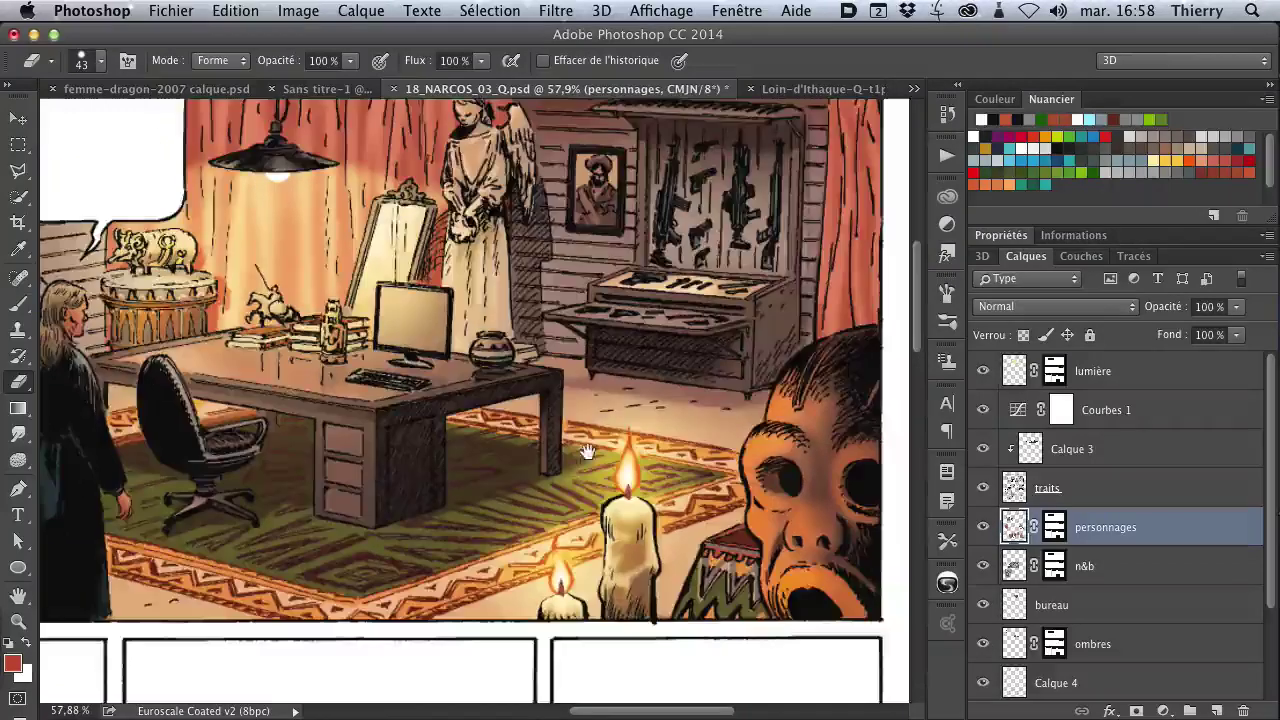
{"action": "scroll", "coordinate": [417, 457], "scroll_direction": "down", "scroll_amount": 2}
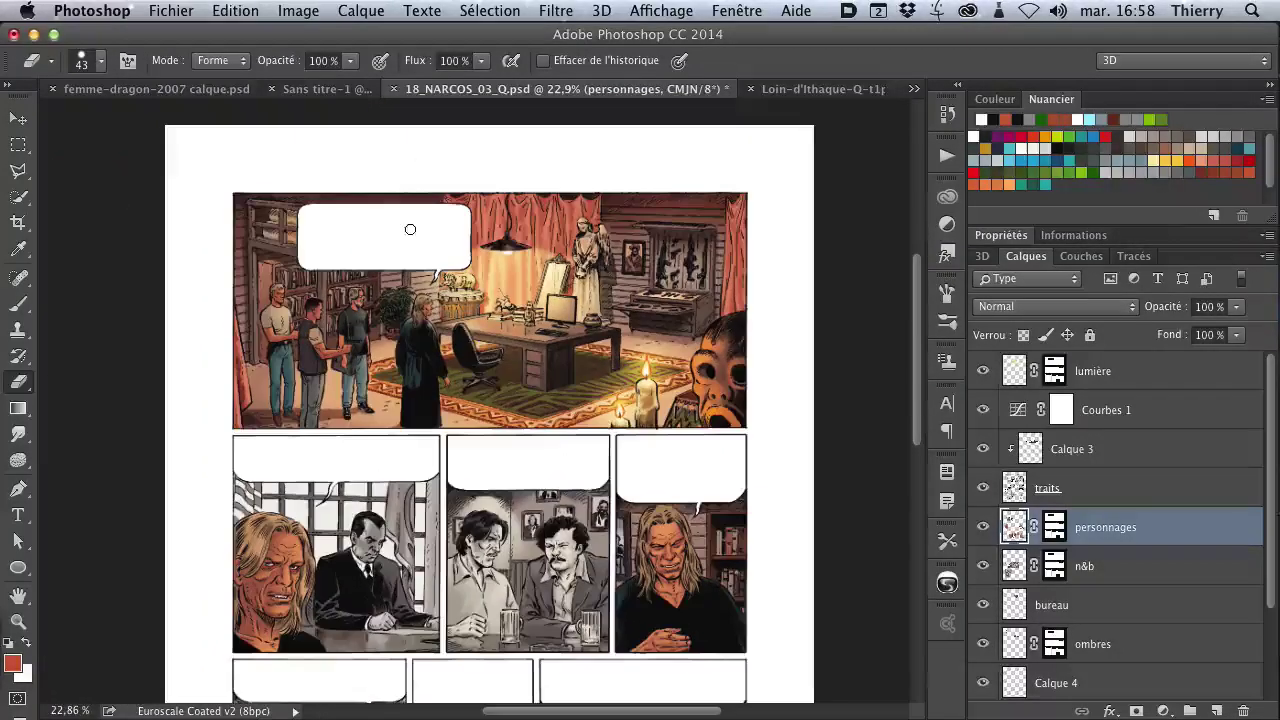
{"action": "left_click", "coordinate": [324, 95]}
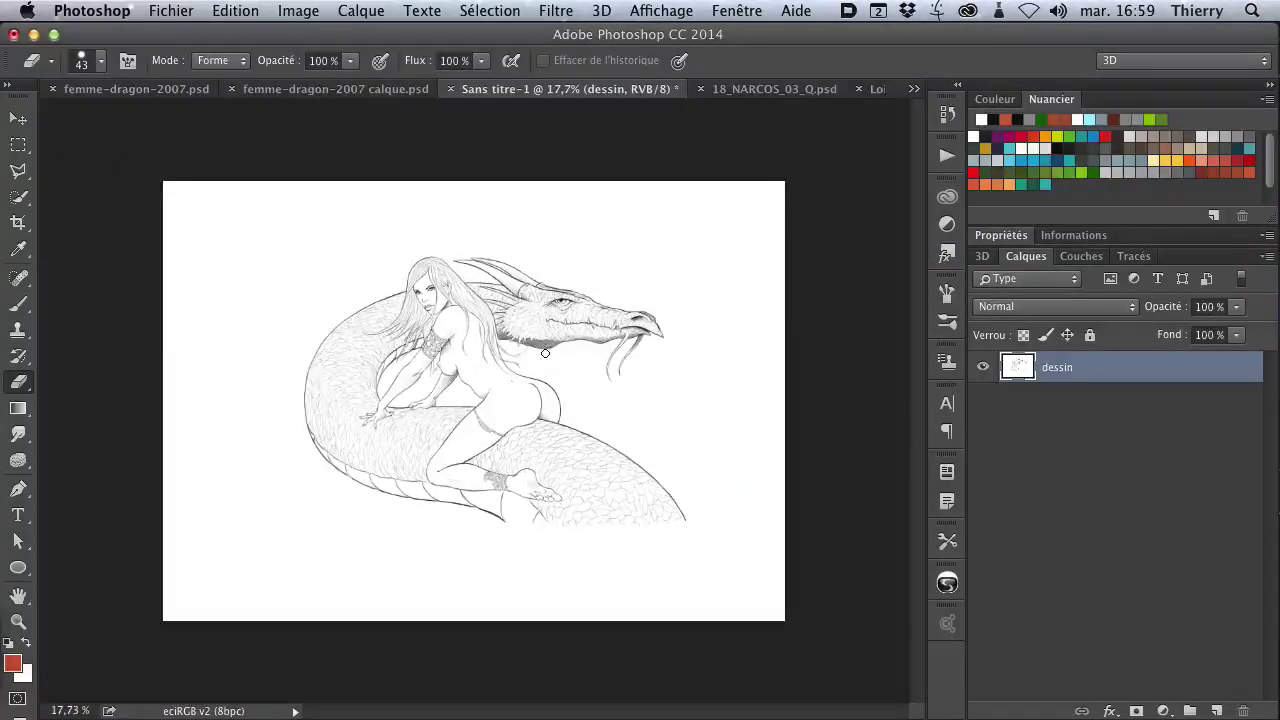
Add an empty Calque 1 above the dessin layer in Superposition blend mode, with the Brush selected
{"action": "scroll", "coordinate": [573, 368], "scroll_direction": "up", "scroll_amount": 2}
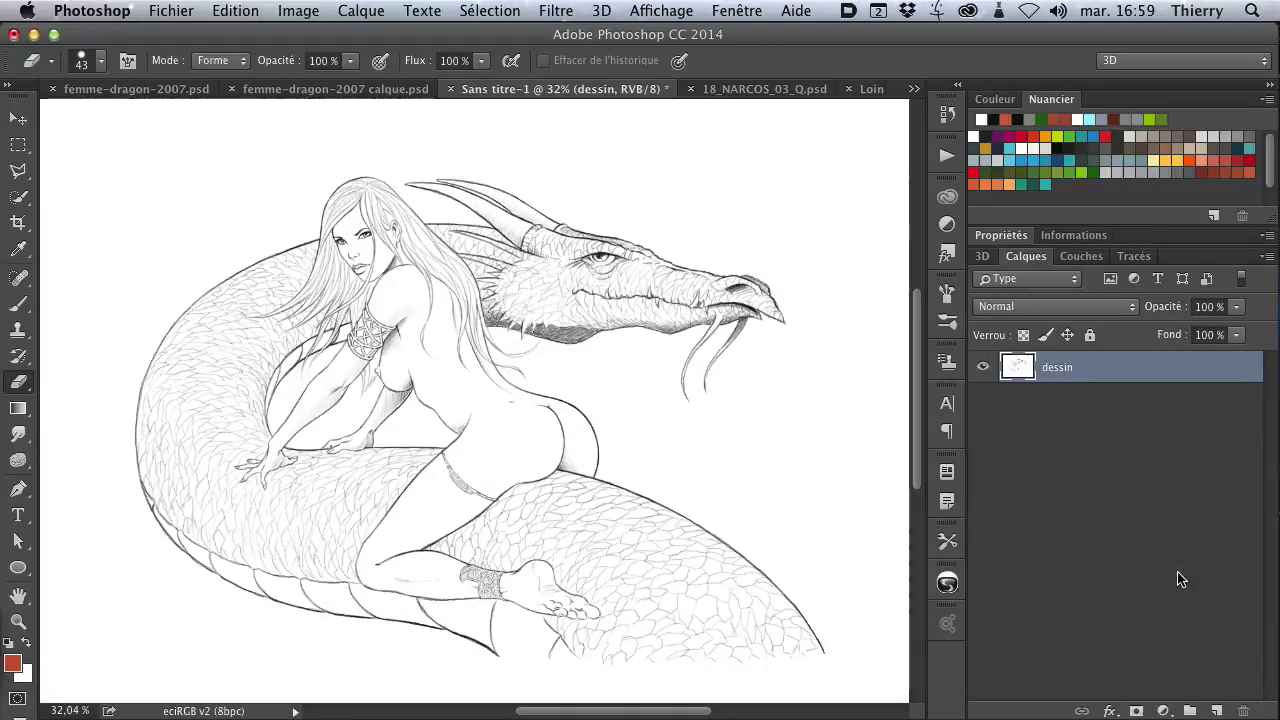
{"action": "left_click", "coordinate": [1217, 710]}
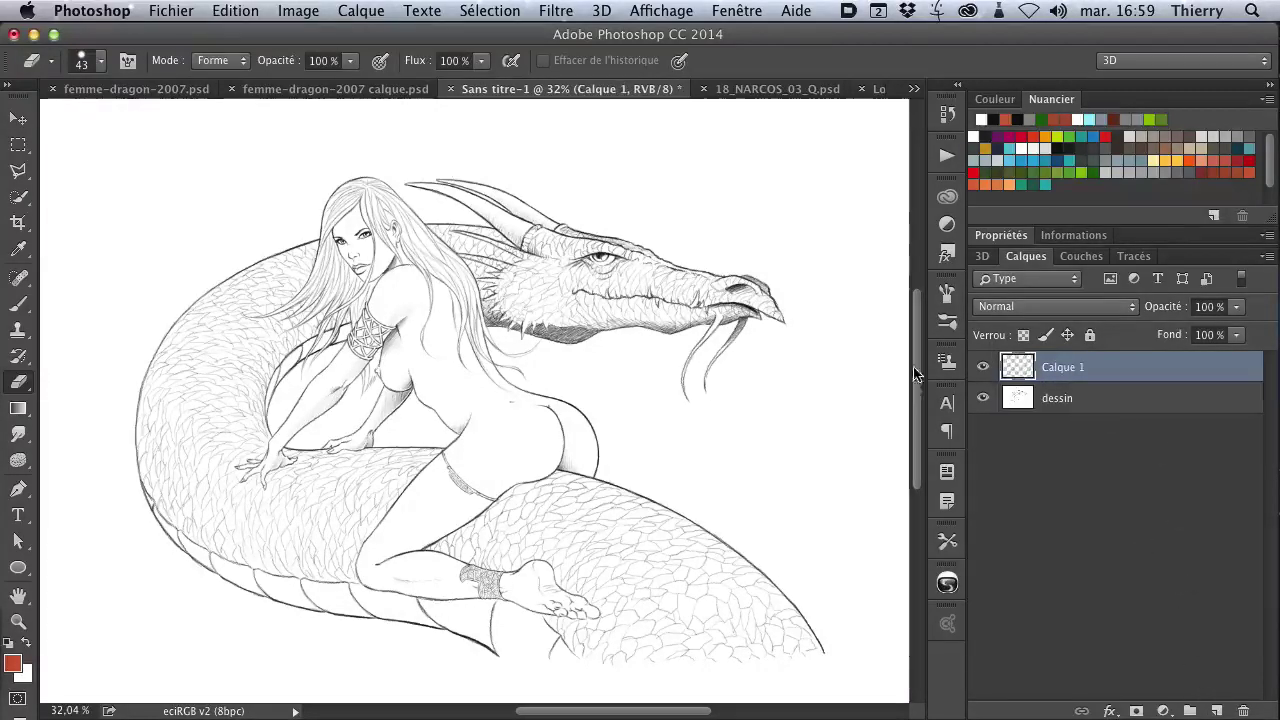
{"action": "left_click", "coordinate": [1005, 307]}
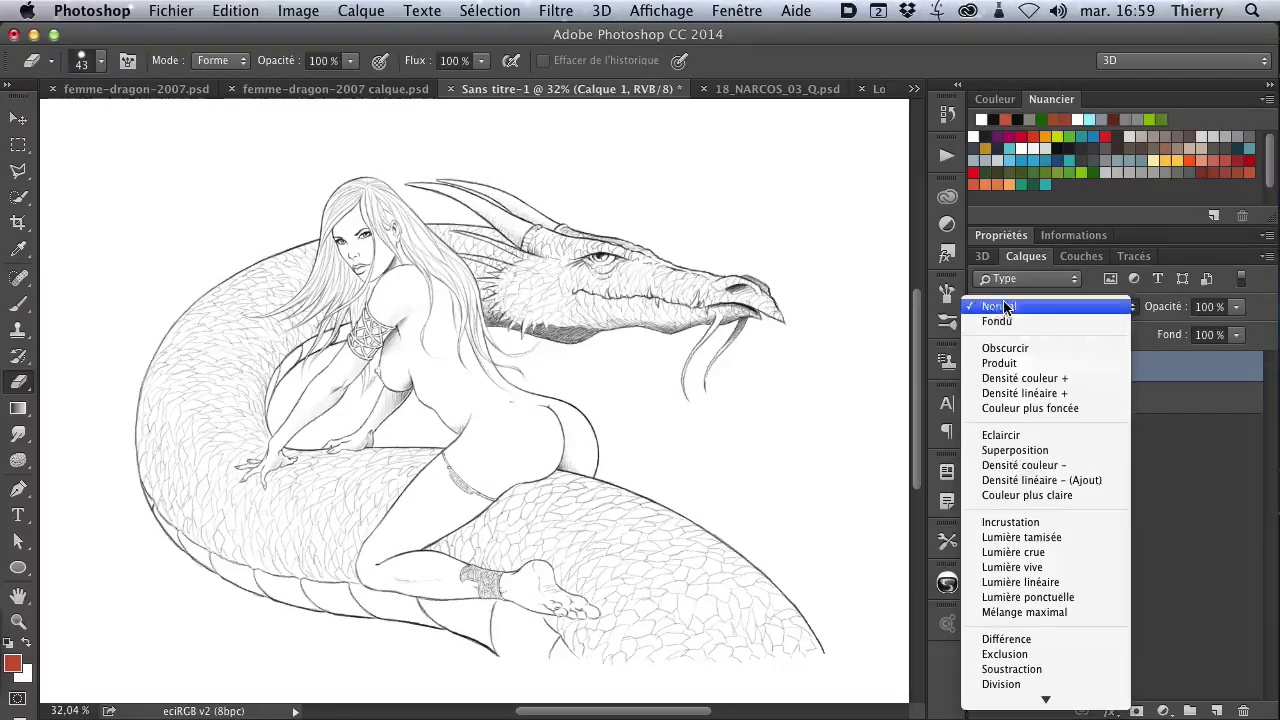
{"action": "left_click", "coordinate": [1001, 452]}
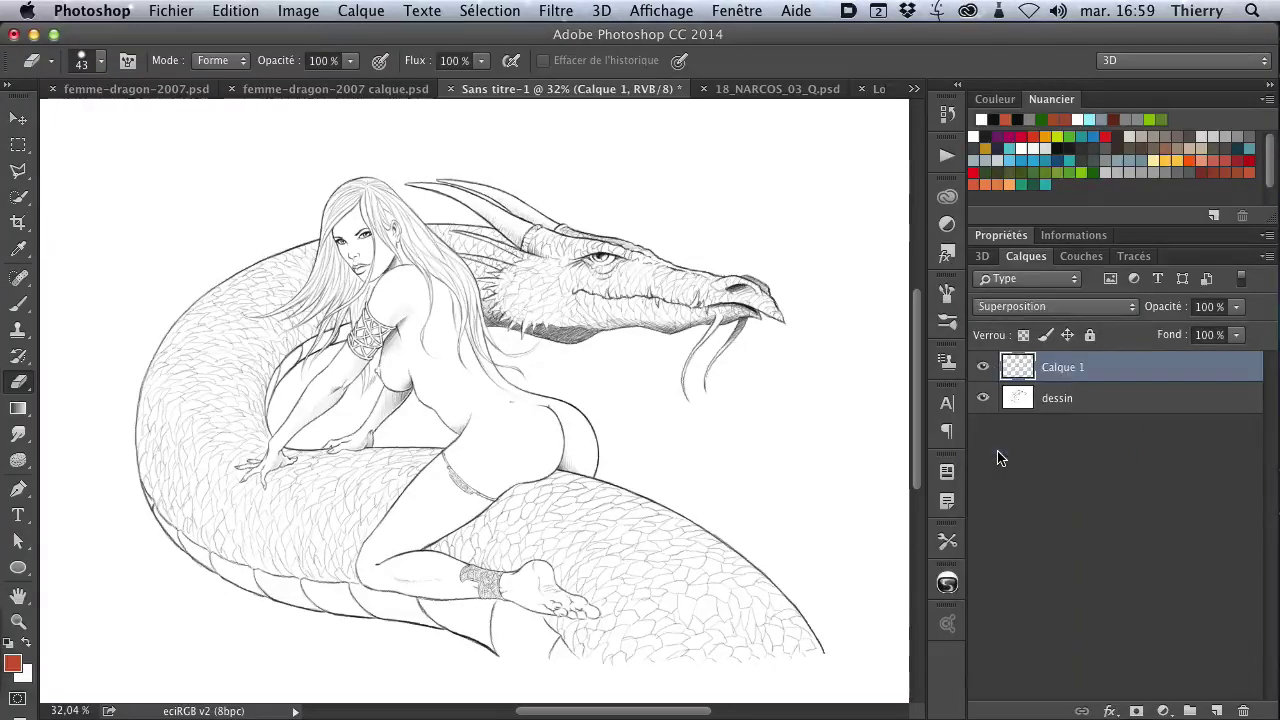
{"action": "key", "text": "b"}
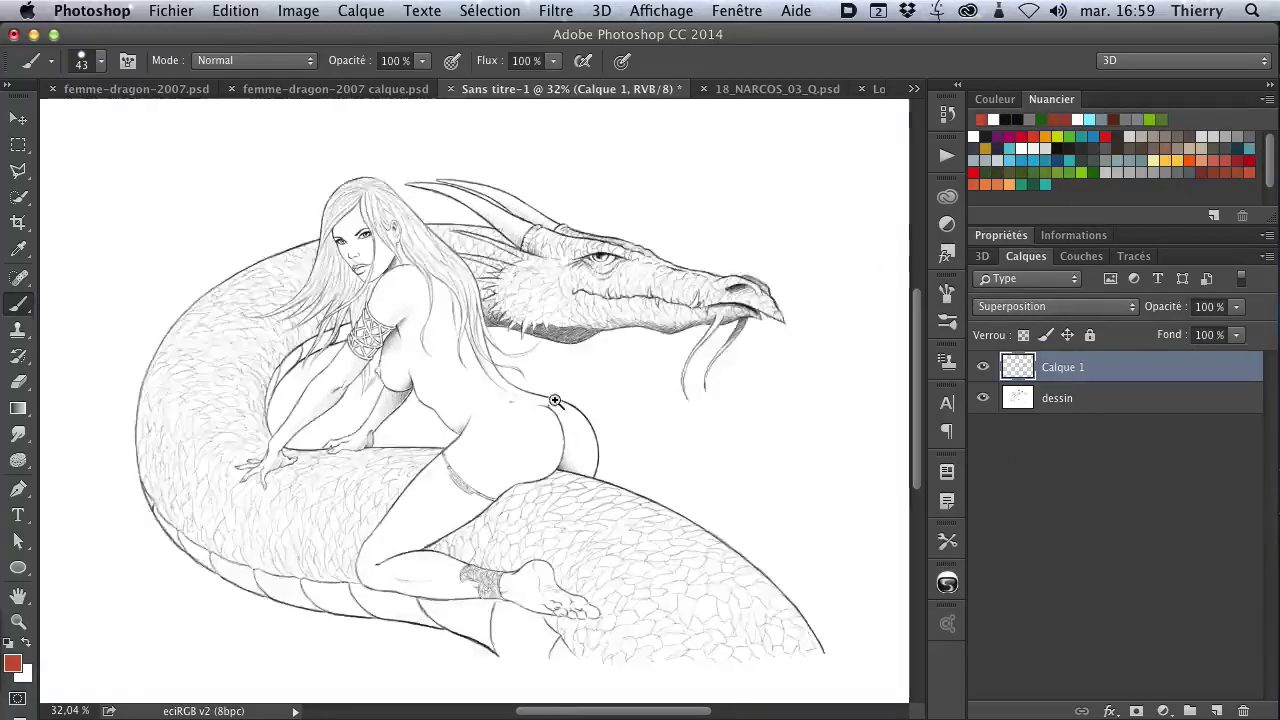
With a size-70 dark red-brown brush, tint the woman's back, buttock, waist and side contours
{"action": "scroll", "coordinate": [544, 403], "scroll_direction": "up", "scroll_amount": 3}
{"action": "mouse_move", "coordinate": [477, 371]}
{"action": "left_mouse_down"}
{"action": "mouse_move", "coordinate": [520, 371]}
{"action": "mouse_move", "coordinate": [598, 412]}
{"action": "left_mouse_up"}
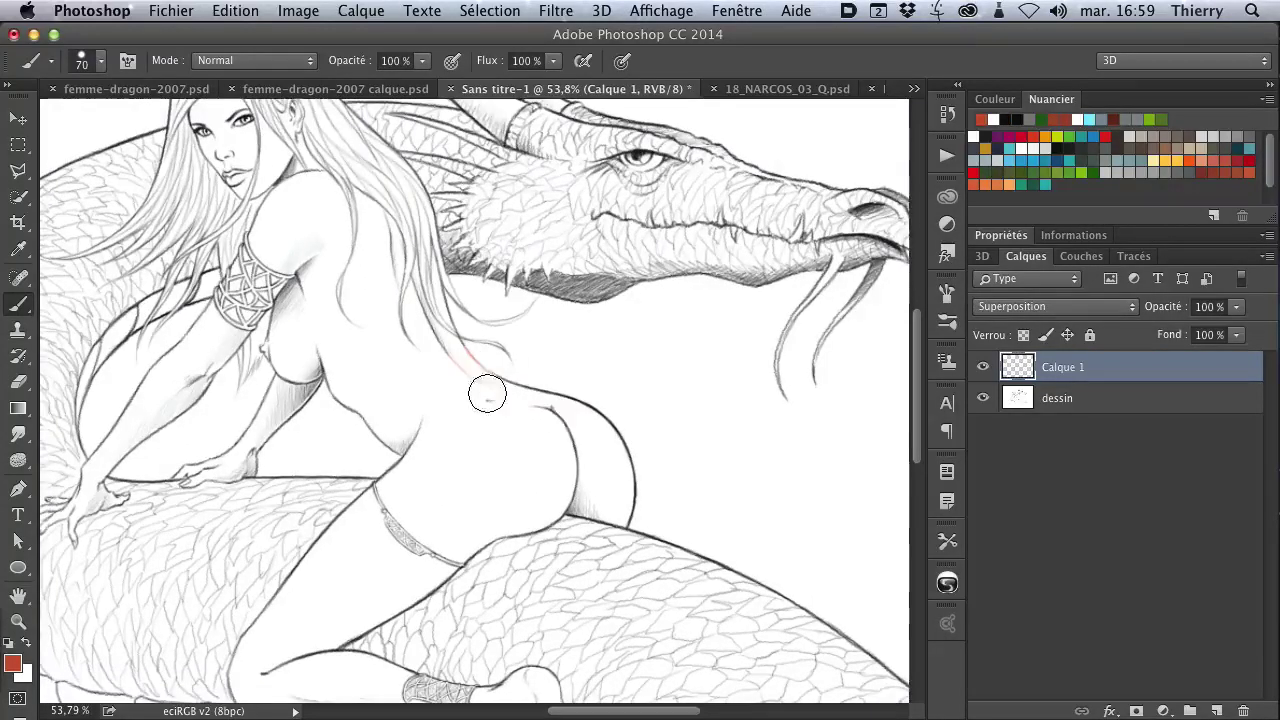
{"action": "left_click", "coordinate": [1222, 168]}
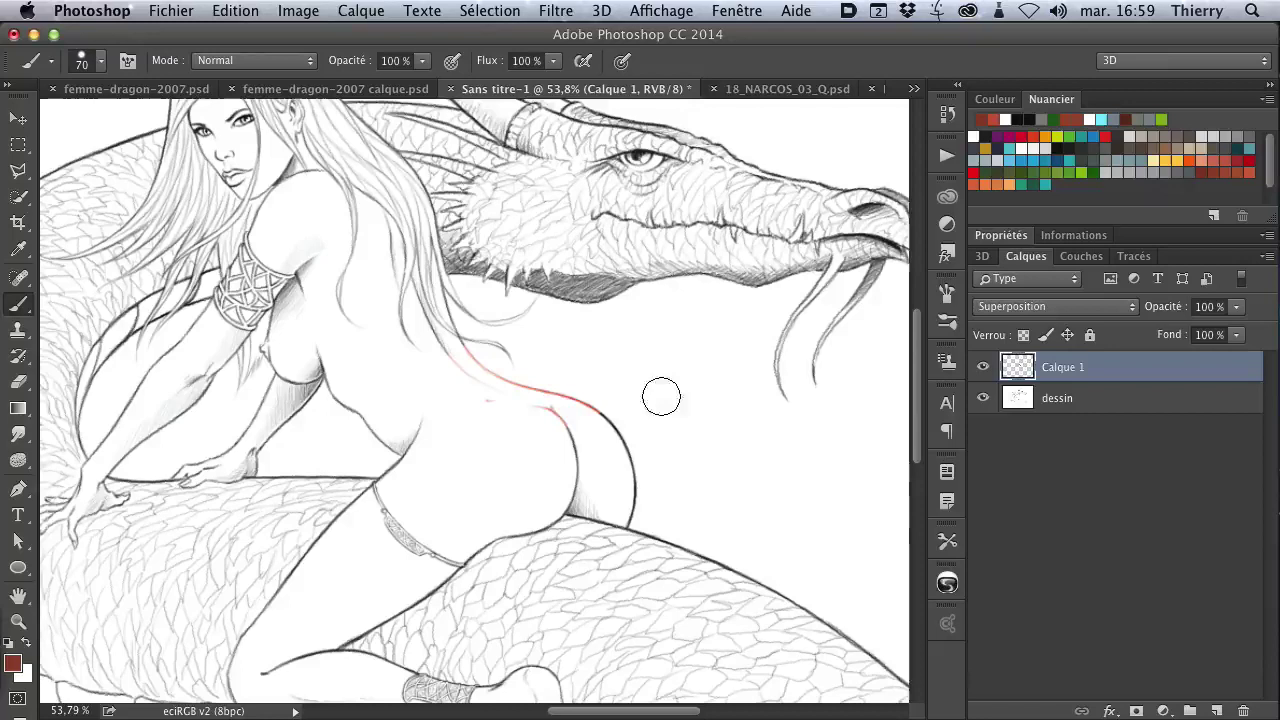
{"action": "left_click_drag", "start_coordinate": [440, 338], "coordinate": [628, 448]}
{"action": "mouse_move", "coordinate": [550, 410]}
{"action": "left_mouse_down"}
{"action": "mouse_move", "coordinate": [586, 470]}
{"action": "mouse_move", "coordinate": [572, 512]}
{"action": "mouse_move", "coordinate": [623, 514]}
{"action": "left_mouse_up"}
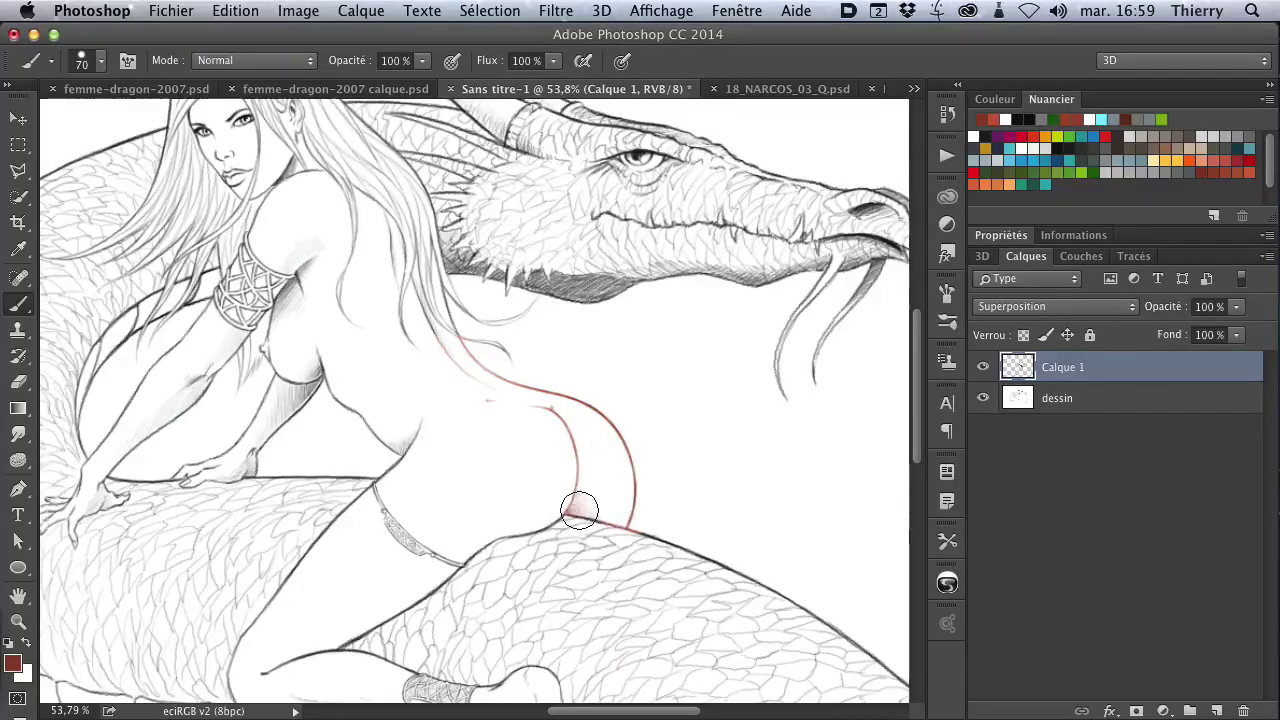
{"action": "left_click_drag", "start_coordinate": [497, 533], "coordinate": [567, 510]}
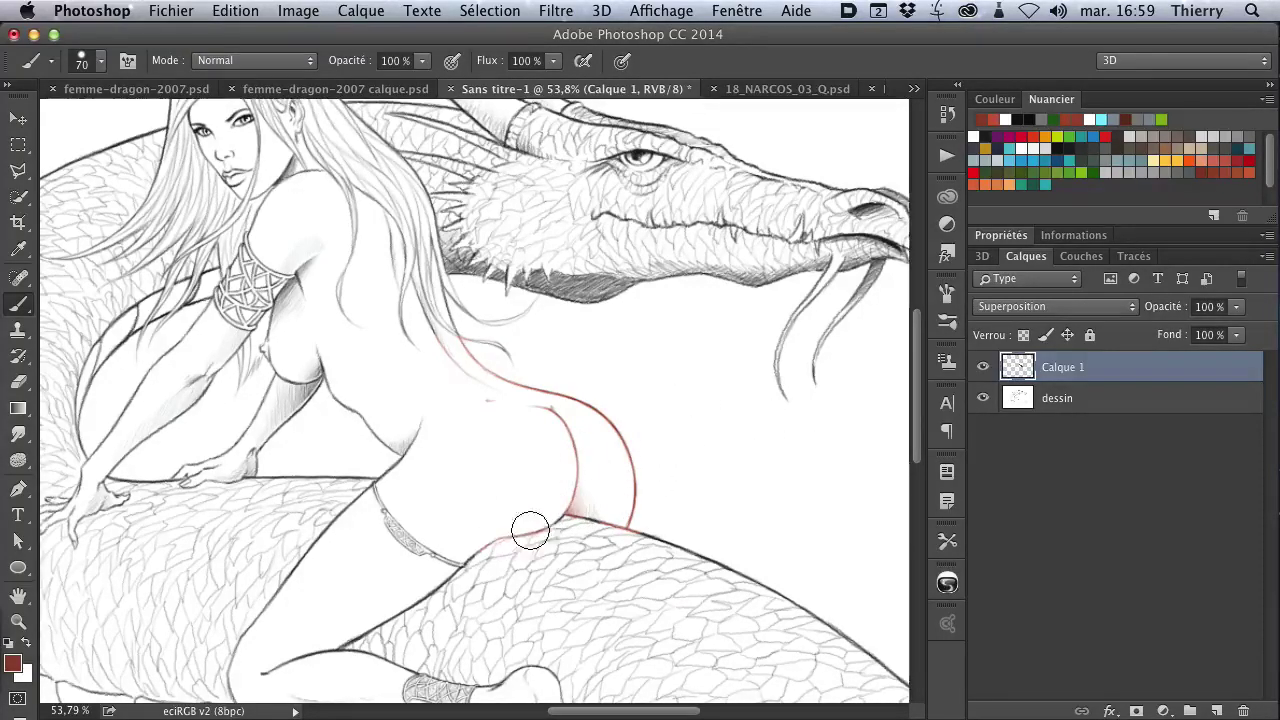
{"action": "mouse_move", "coordinate": [427, 433]}
{"action": "left_mouse_down"}
{"action": "mouse_move", "coordinate": [281, 352]}
{"action": "mouse_move", "coordinate": [300, 349]}
{"action": "mouse_move", "coordinate": [226, 467]}
{"action": "mouse_move", "coordinate": [178, 476]}
{"action": "left_mouse_up"}
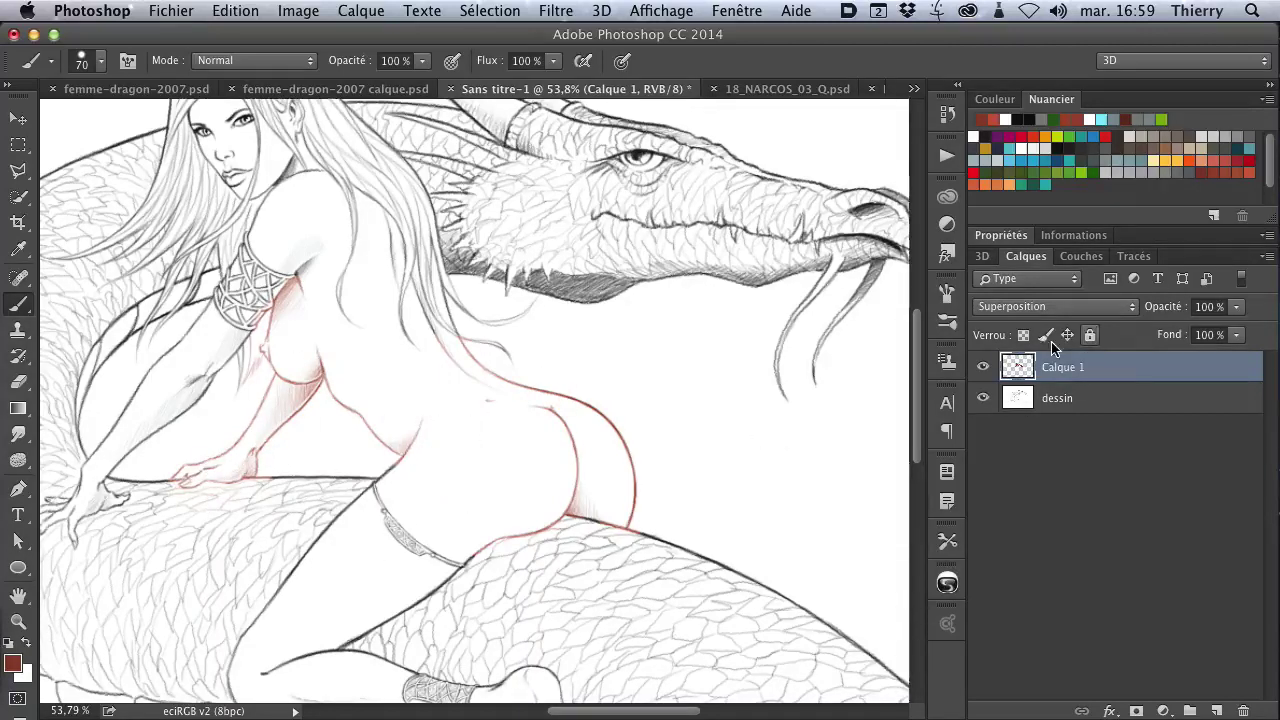
Switch Calque 1 to Normal to check the red strokes' coverage, then back to Superposition
{"action": "left_click", "coordinate": [1055, 306]}
{"action": "left_click", "coordinate": [1021, 162]}
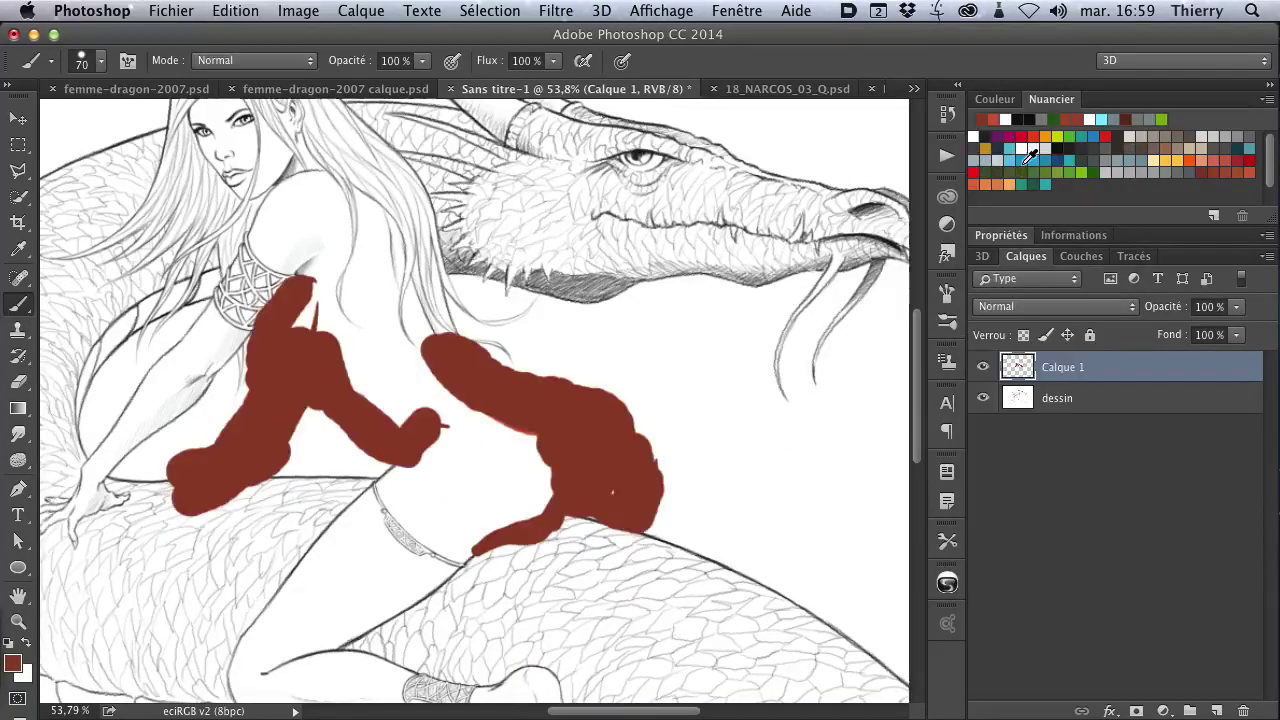
{"action": "left_click", "coordinate": [1035, 310]}
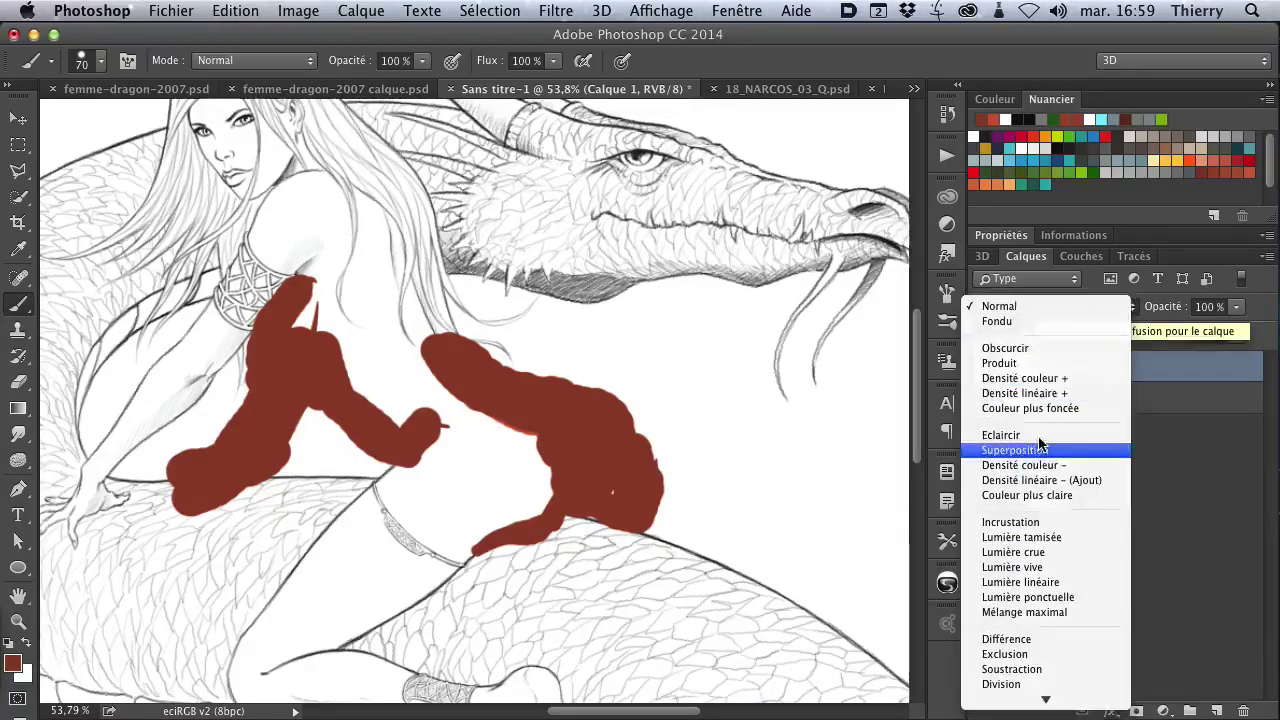
{"action": "left_click", "coordinate": [1040, 443]}
{"action": "mouse_move", "coordinate": [634, 486]}
{"action": "left_mouse_down"}
{"action": "mouse_move", "coordinate": [734, 466]}
{"action": "mouse_move", "coordinate": [757, 401]}
{"action": "left_mouse_up"}
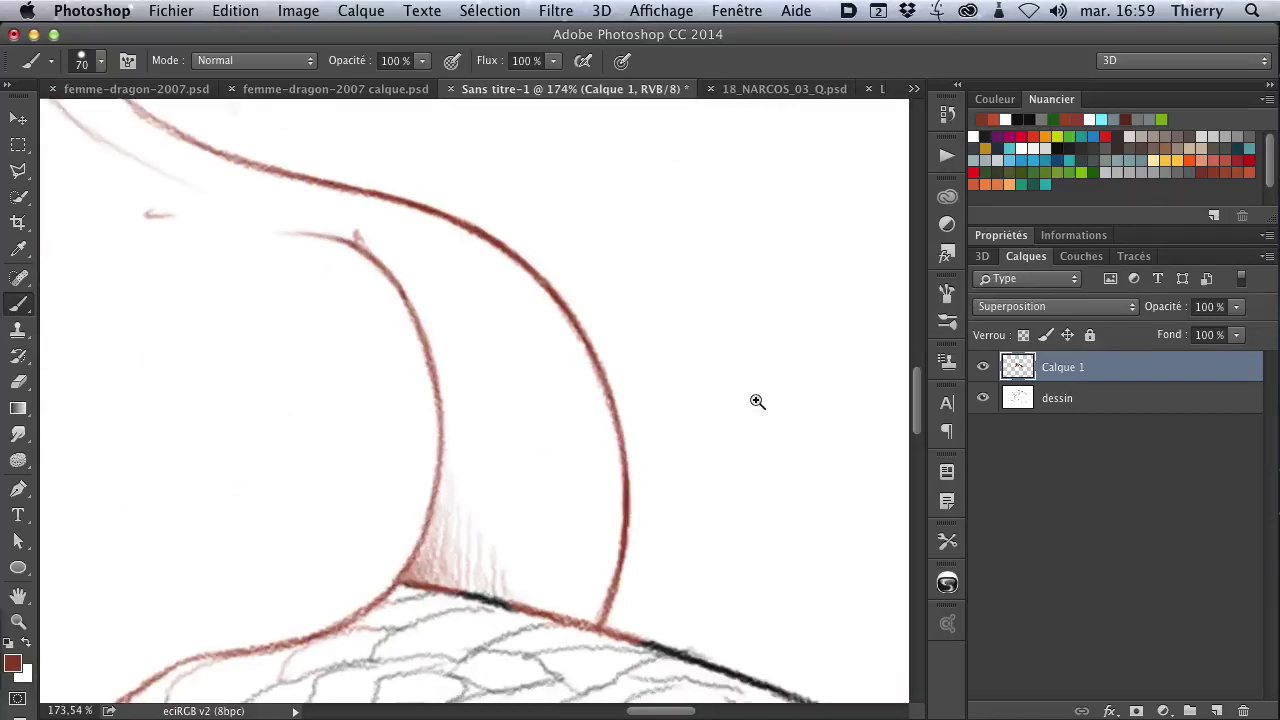
{"action": "left_click_drag", "start_coordinate": [641, 441], "coordinate": [586, 471]}
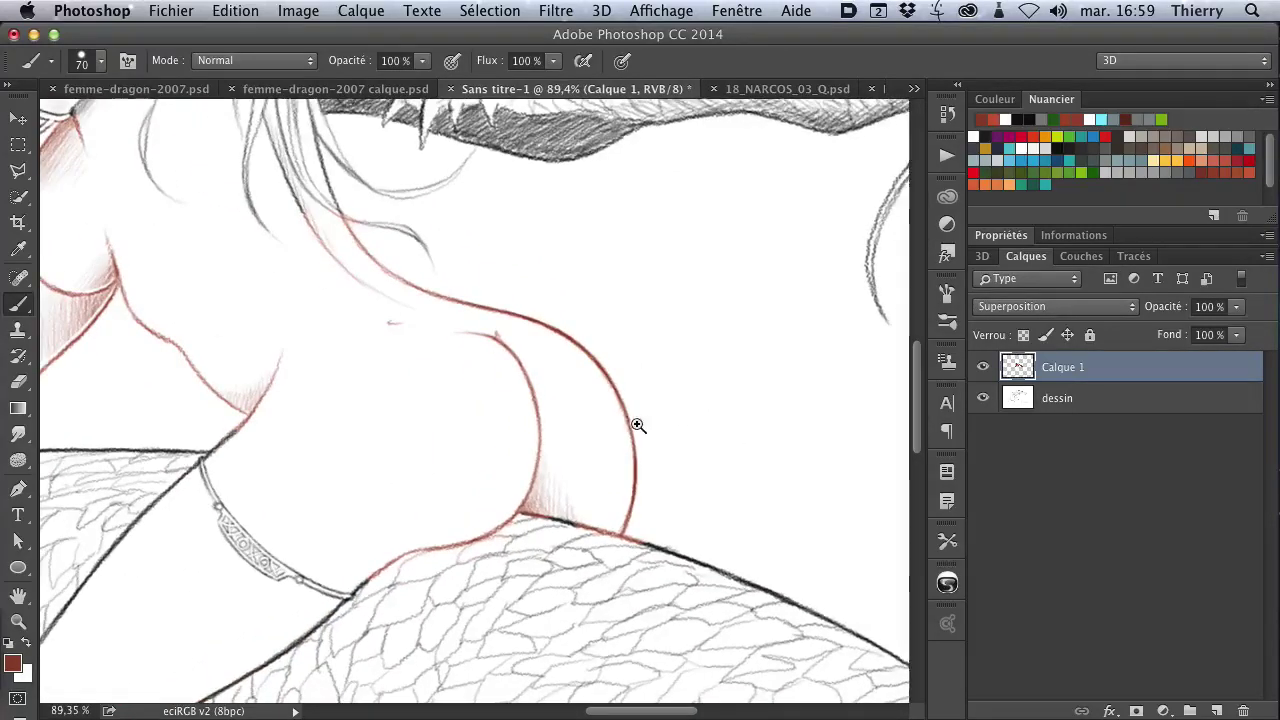
With dark green at brush size 36, tint the dragon's back contour under the woman's hands
{"action": "left_click", "coordinate": [1024, 166]}
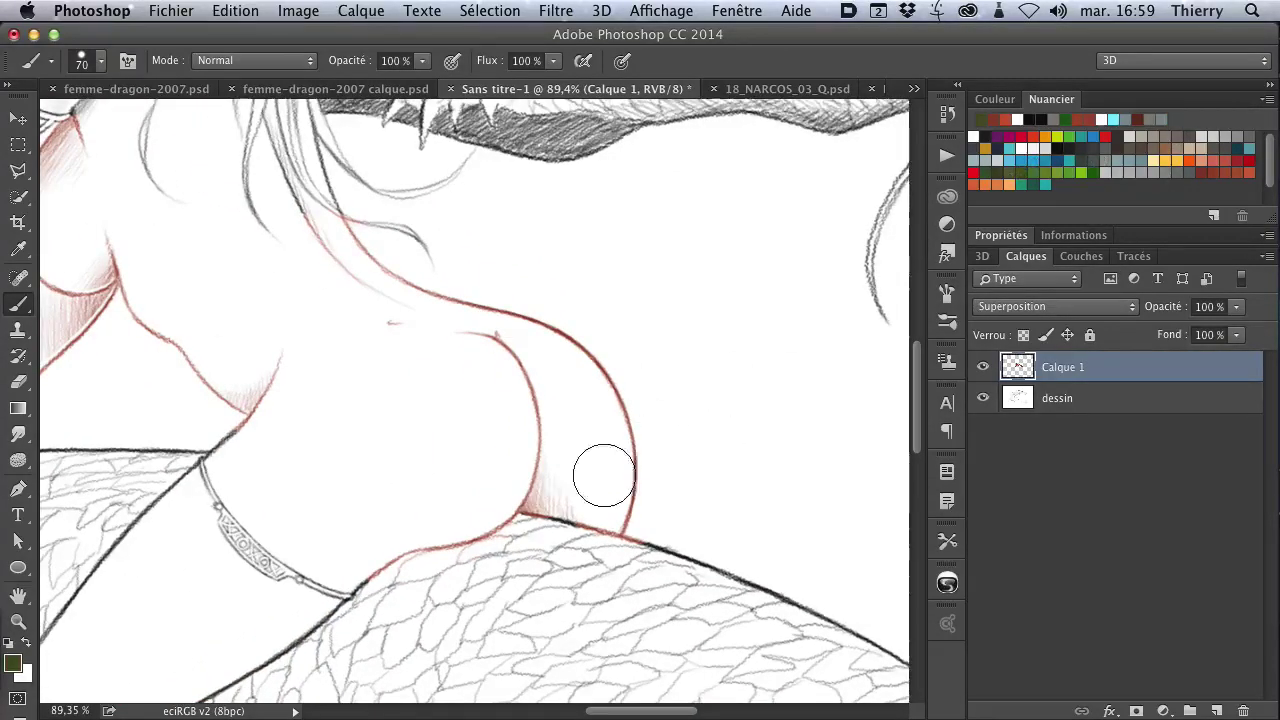
{"action": "mouse_move", "coordinate": [551, 514]}
{"action": "left_mouse_down"}
{"action": "mouse_move", "coordinate": [529, 518]}
{"action": "mouse_move", "coordinate": [686, 566]}
{"action": "mouse_move", "coordinate": [857, 646]}
{"action": "left_mouse_up"}
{"action": "mouse_move", "coordinate": [372, 491]}
{"action": "left_mouse_down"}
{"action": "mouse_move", "coordinate": [458, 517]}
{"action": "mouse_move", "coordinate": [848, 512]}
{"action": "left_mouse_up"}
{"action": "left_click_drag", "start_coordinate": [405, 469], "coordinate": [613, 469]}
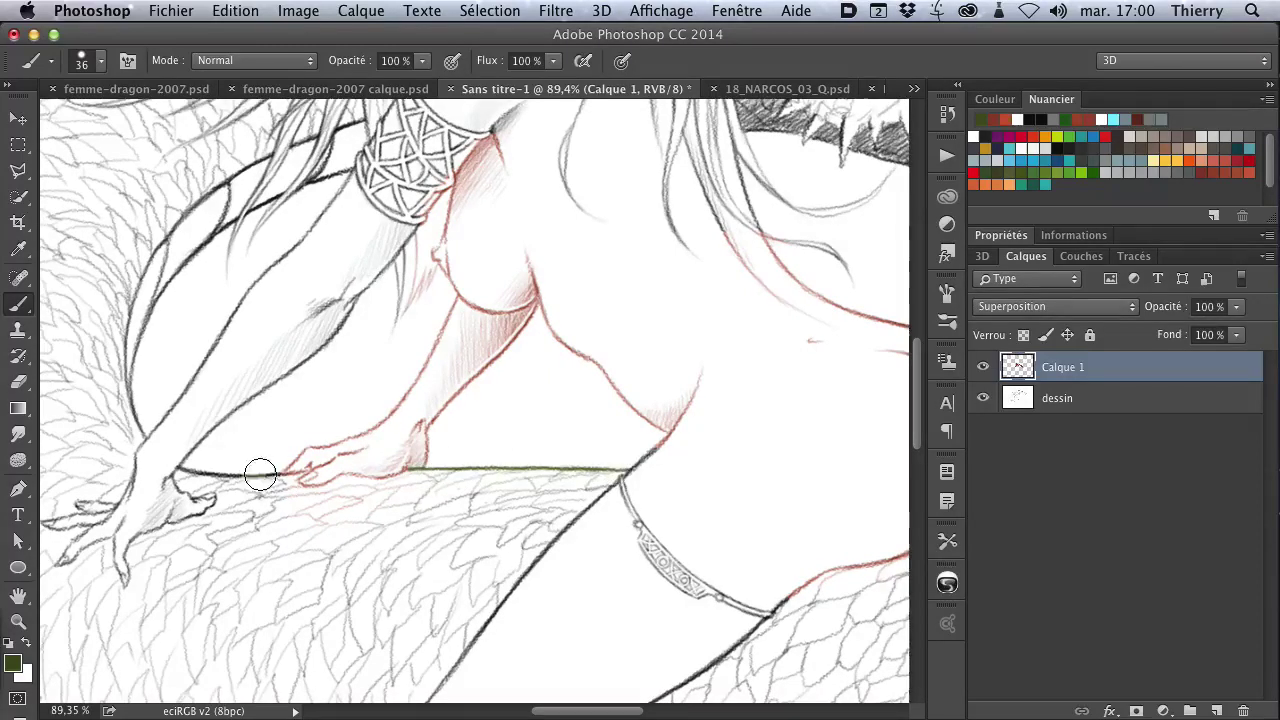
{"action": "left_click_drag", "start_coordinate": [178, 470], "coordinate": [299, 472]}
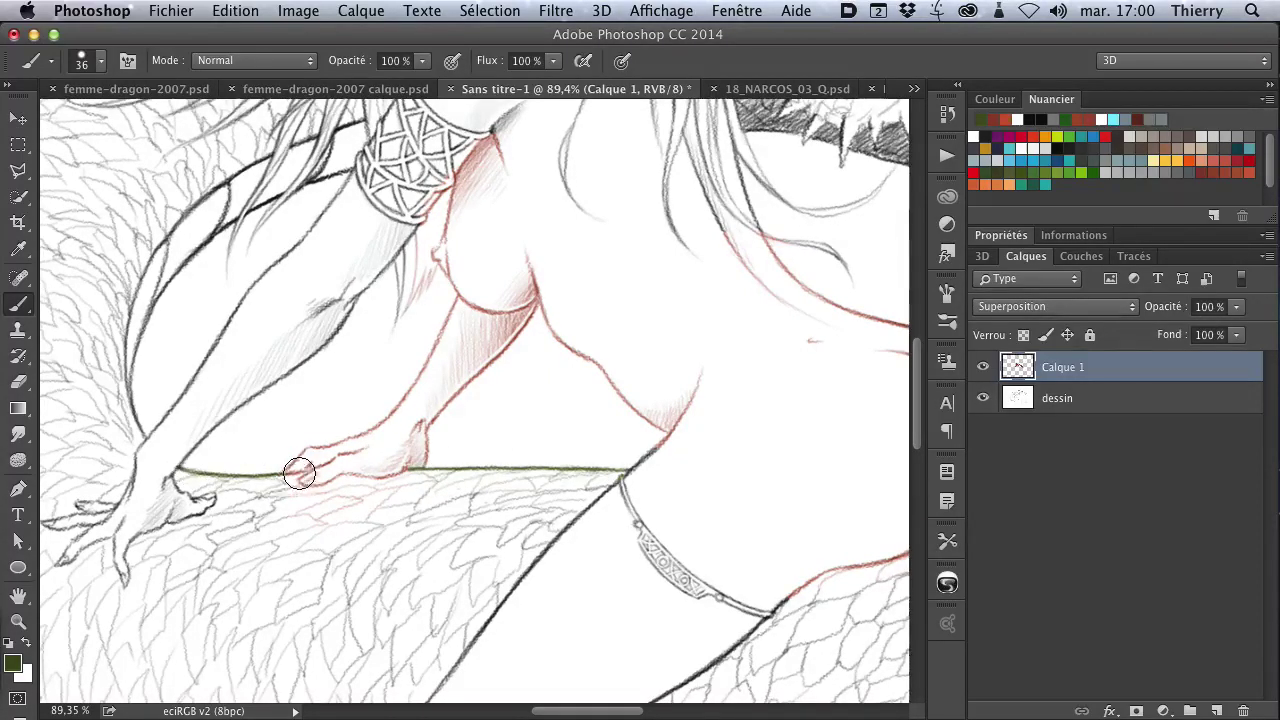
Pan to the face and dragon head, then bring up the coloured femme-dragon-2007.psd image
{"action": "scroll", "coordinate": [620, 490], "scroll_direction": "down", "scroll_amount": 3}
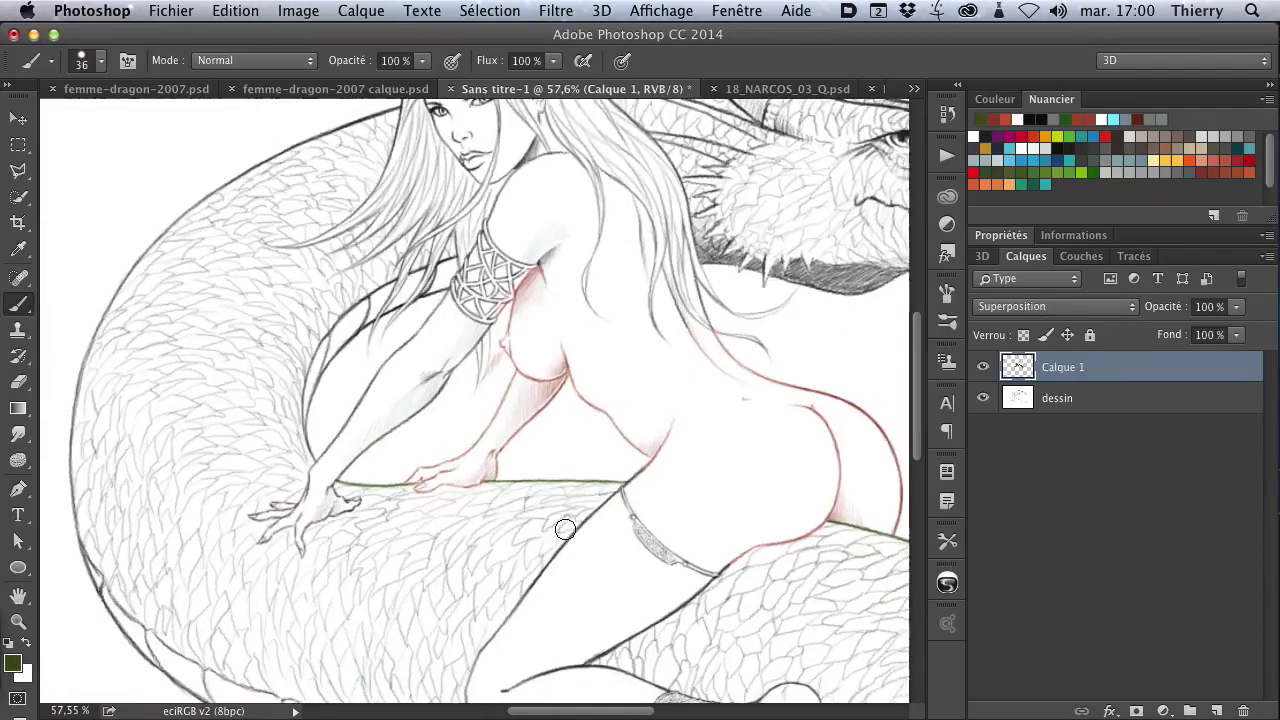
{"action": "left_click_drag", "start_coordinate": [838, 430], "coordinate": [773, 570]}
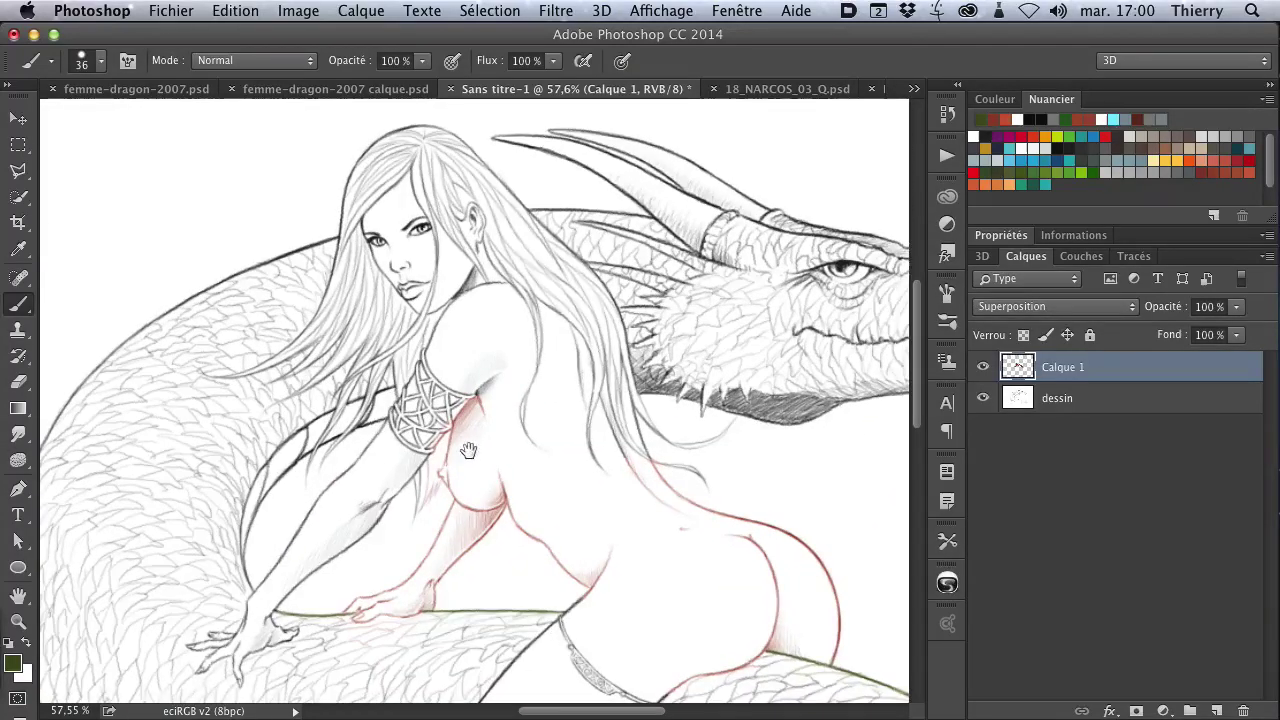
{"action": "left_click", "coordinate": [88, 89]}
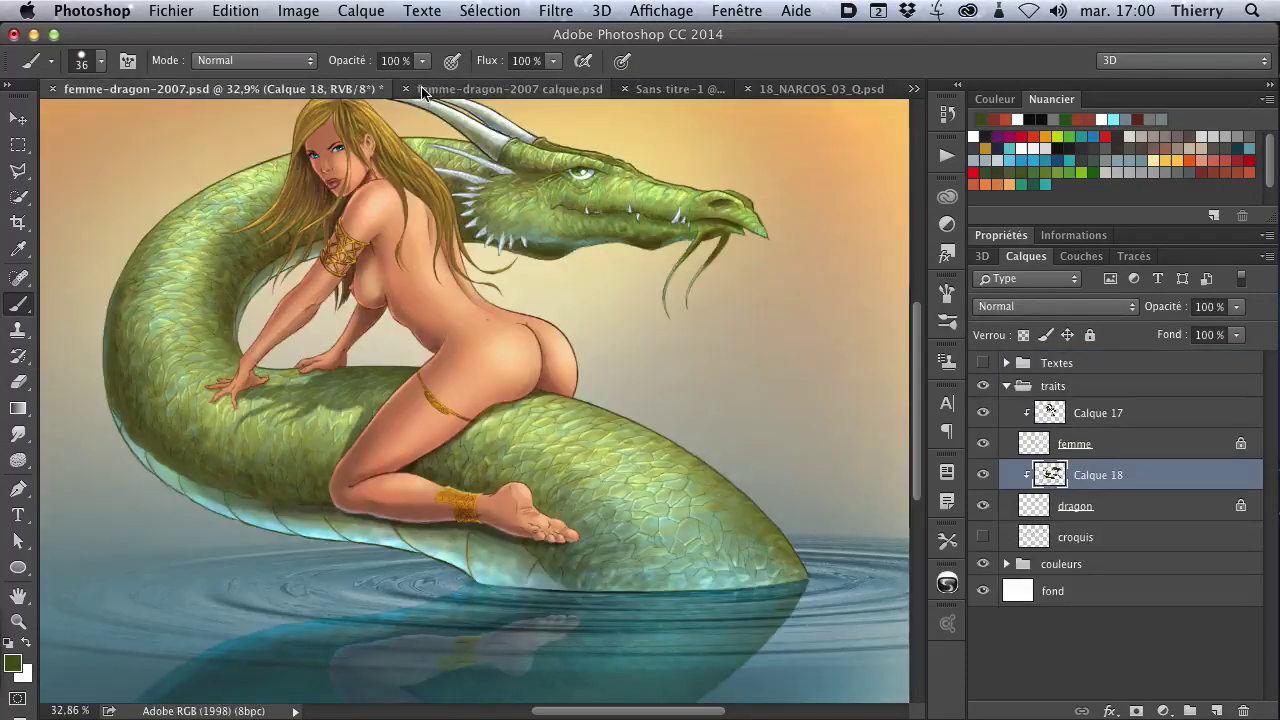
In femme-dragon-2007 calque.psd, hide the Calque 19 and Calque 18 colour layers
{"action": "left_click", "coordinate": [462, 90]}
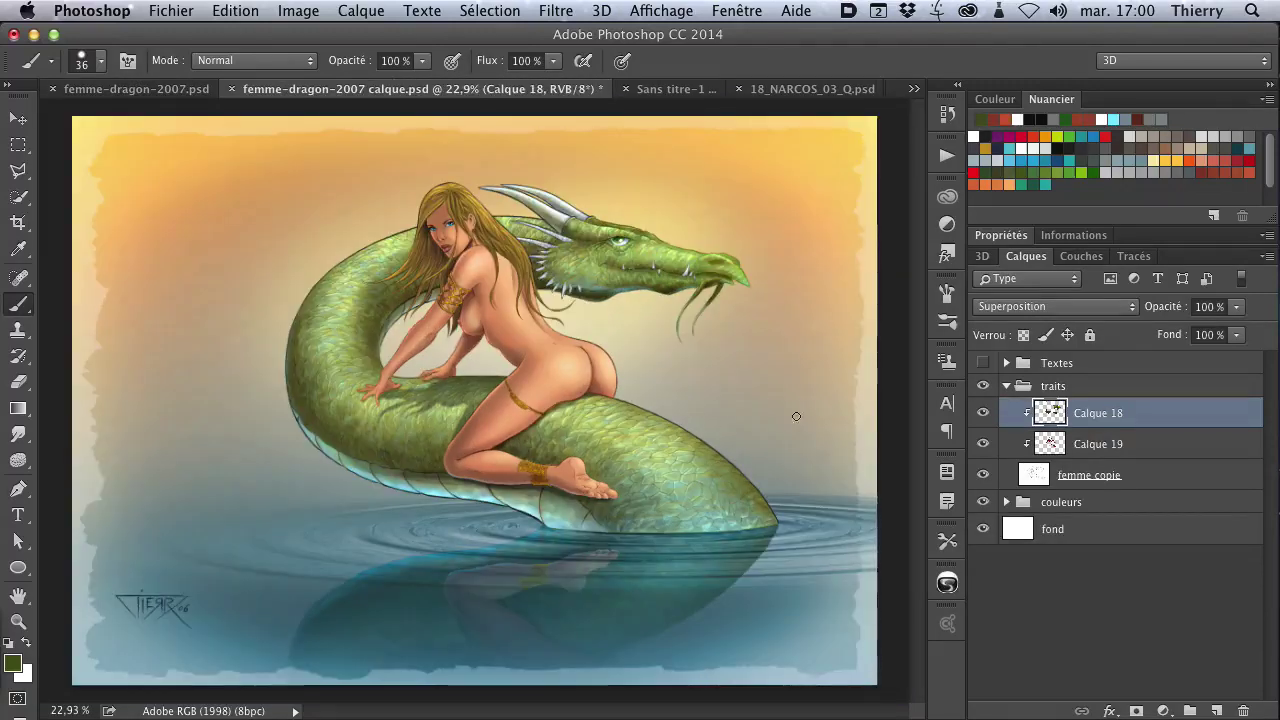
{"action": "left_click", "coordinate": [983, 443]}
{"action": "left_click", "coordinate": [983, 412]}
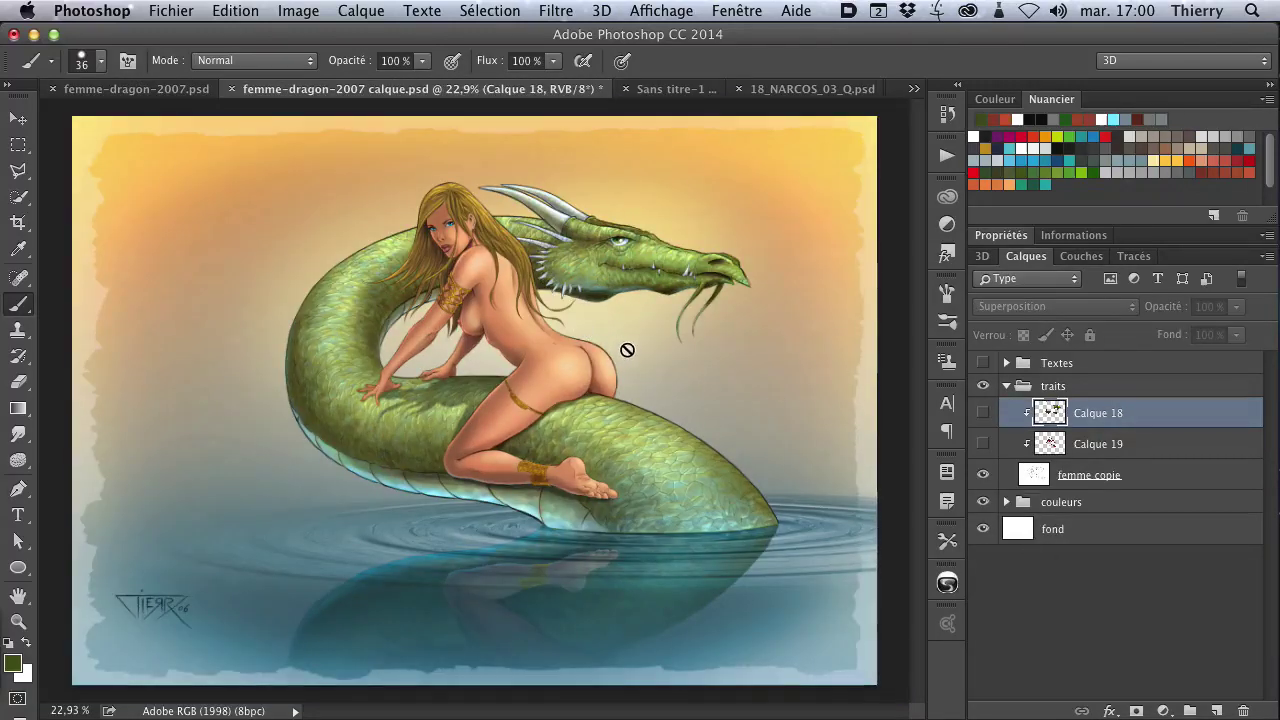
{"action": "left_click_drag", "start_coordinate": [652, 265], "coordinate": [706, 262]}
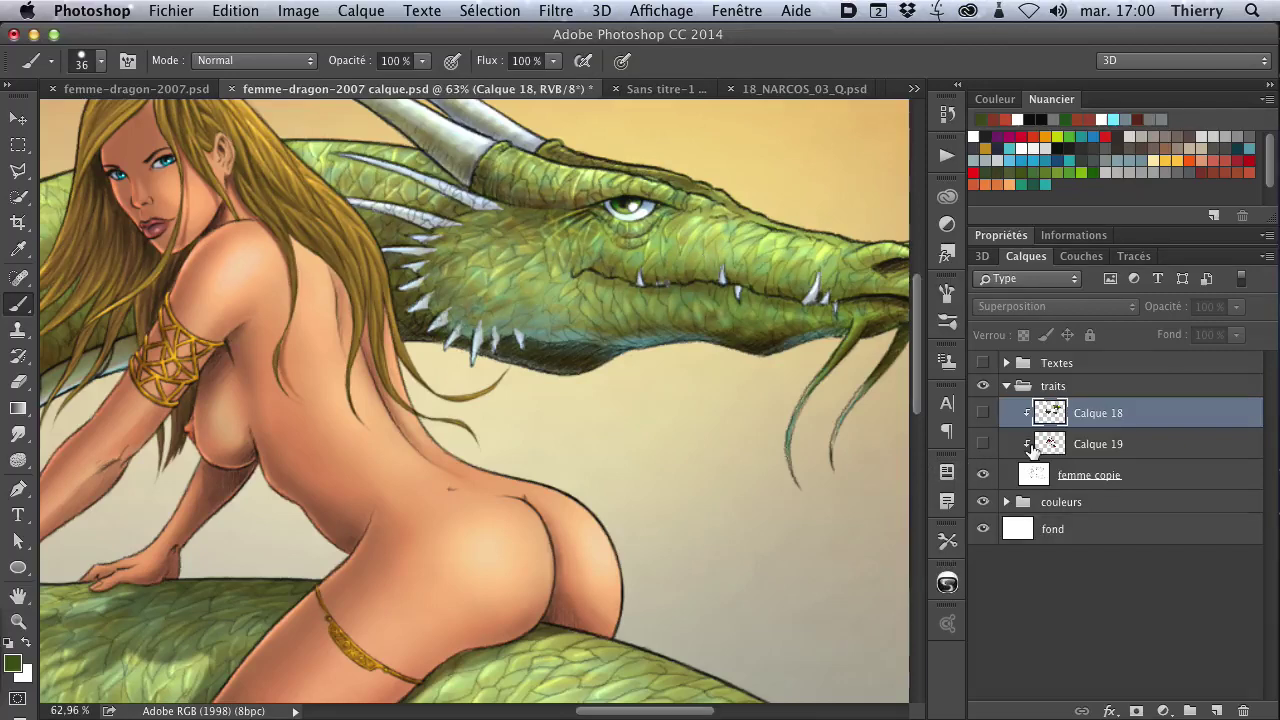
Set the femme copie line layer to Normal blending to show the bare lines
{"action": "left_click", "coordinate": [1016, 479]}
{"action": "left_click", "coordinate": [1016, 306]}
{"action": "left_click", "coordinate": [999, 250]}
{"action": "mouse_move", "coordinate": [745, 365]}
{"action": "left_mouse_down"}
{"action": "mouse_move", "coordinate": [531, 421]}
{"action": "mouse_move", "coordinate": [608, 462]}
{"action": "left_mouse_up"}
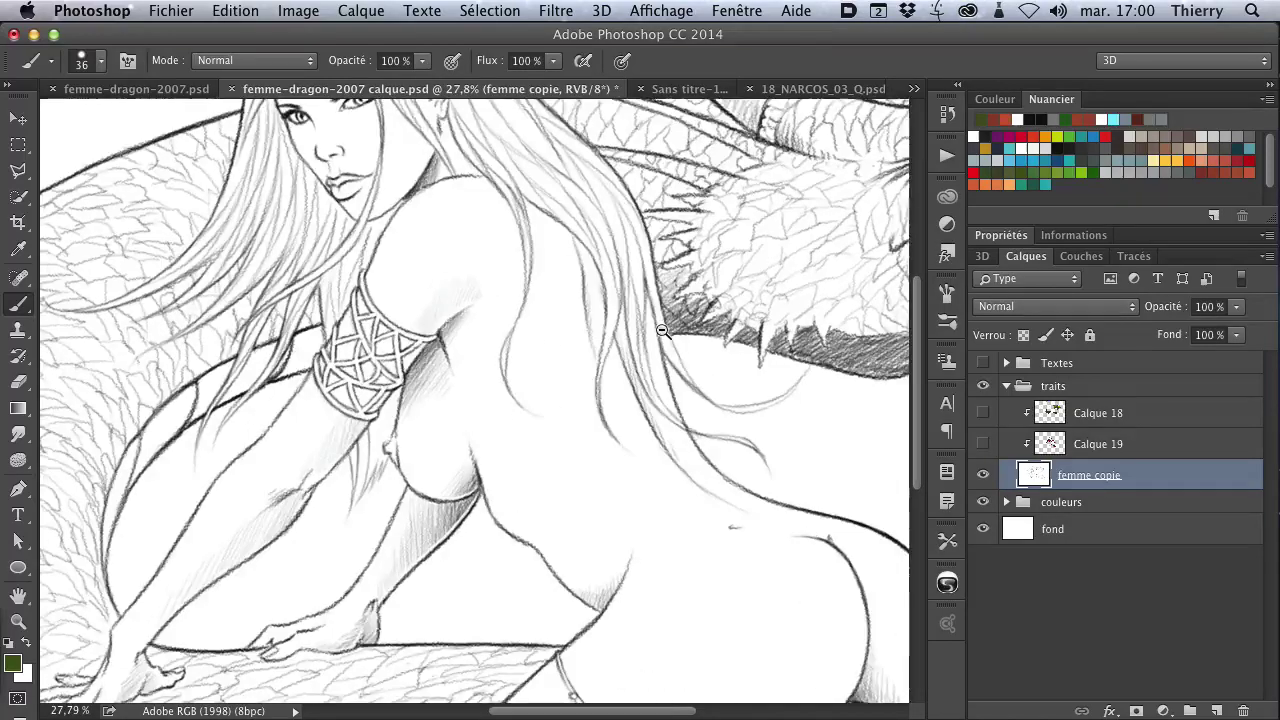
{"action": "scroll", "coordinate": [608, 462], "scroll_direction": "down", "scroll_amount": 2}
{"action": "scroll", "coordinate": [630, 490], "scroll_direction": "down", "scroll_amount": 2}
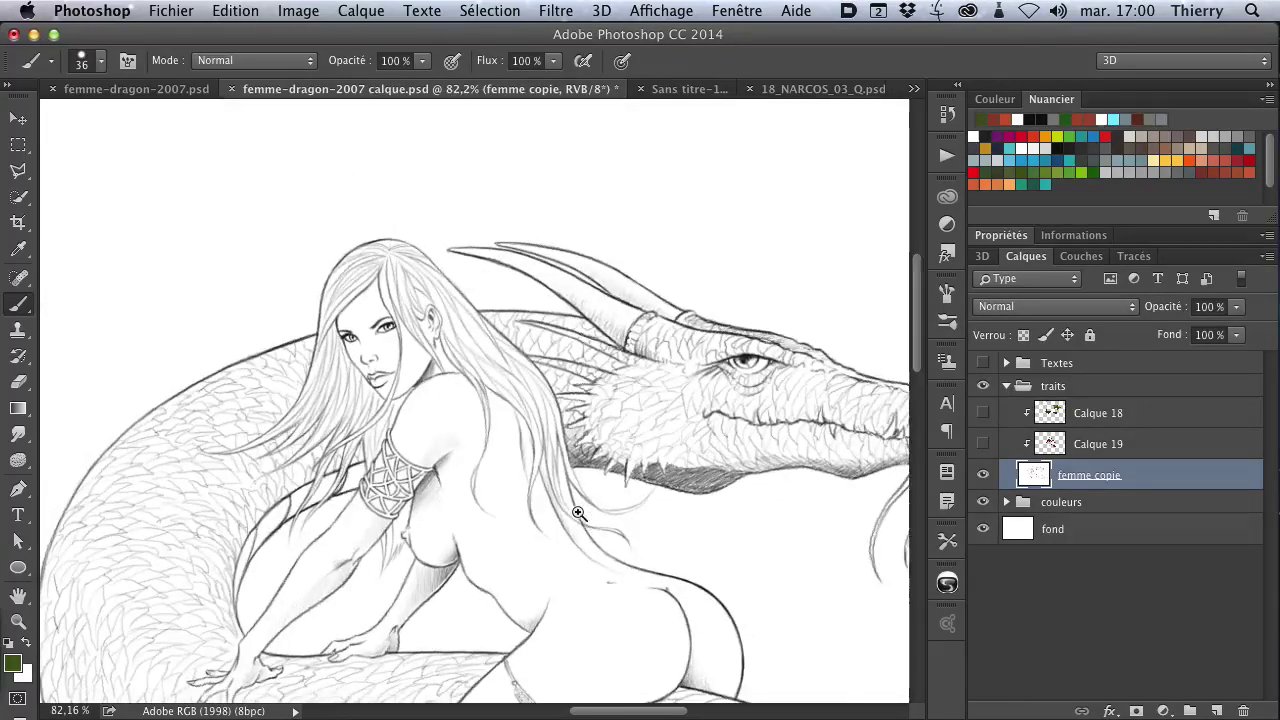
Show Calque 19's reddish woman tint and Calque 18's green dragon-head tint again
{"action": "left_click", "coordinate": [982, 444]}
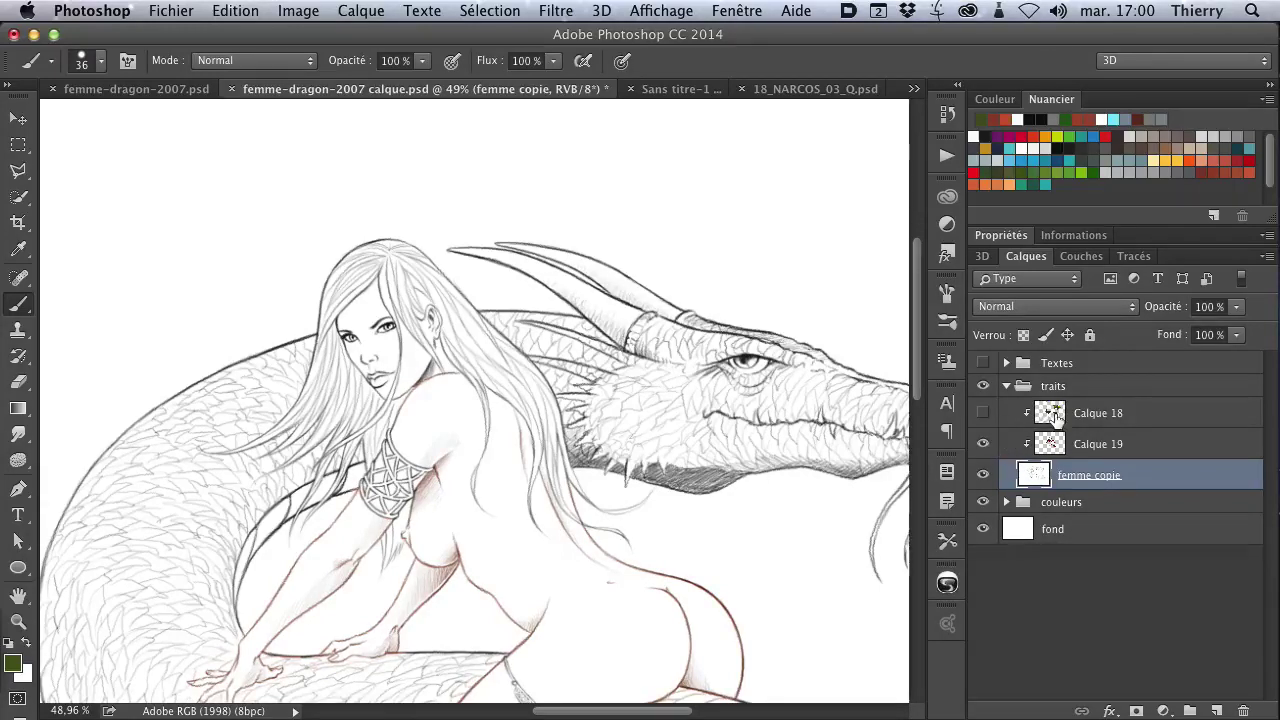
{"action": "left_click_drag", "start_coordinate": [1037, 430], "coordinate": [1051, 443]}
{"action": "scroll", "coordinate": [766, 505], "scroll_direction": "down", "scroll_amount": 2}
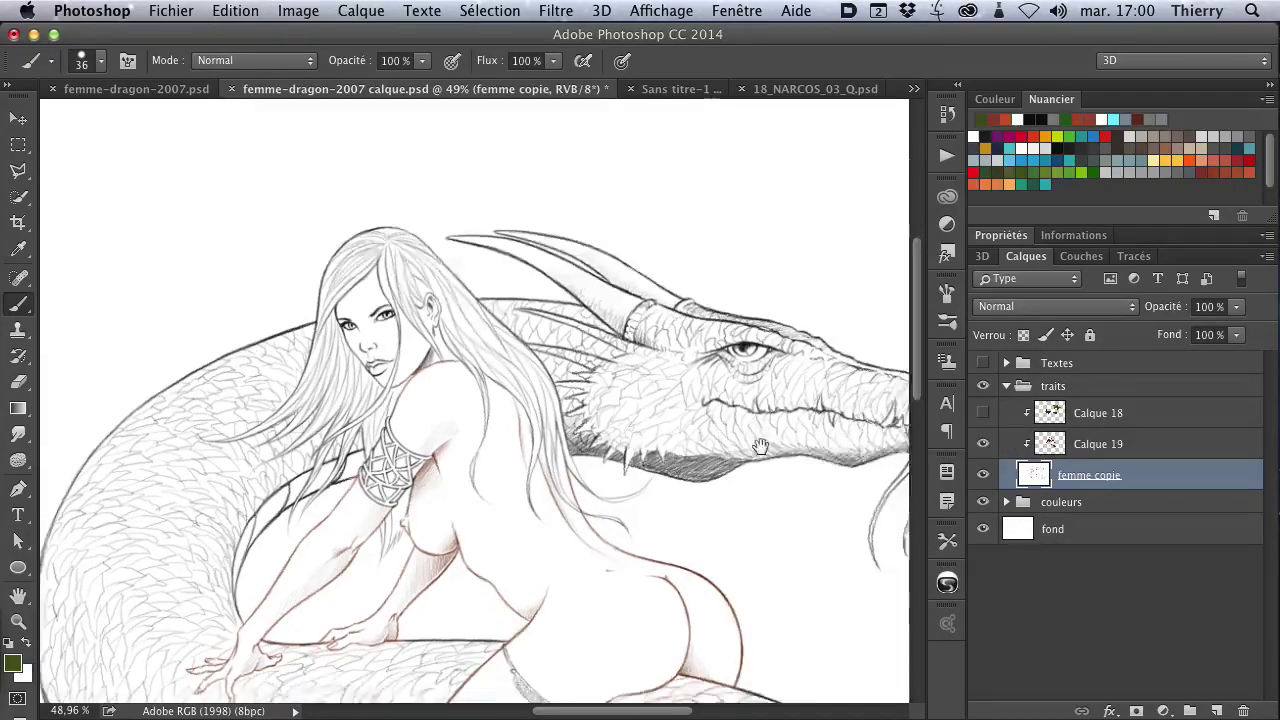
{"action": "scroll", "coordinate": [766, 505], "scroll_direction": "down", "scroll_amount": 3}
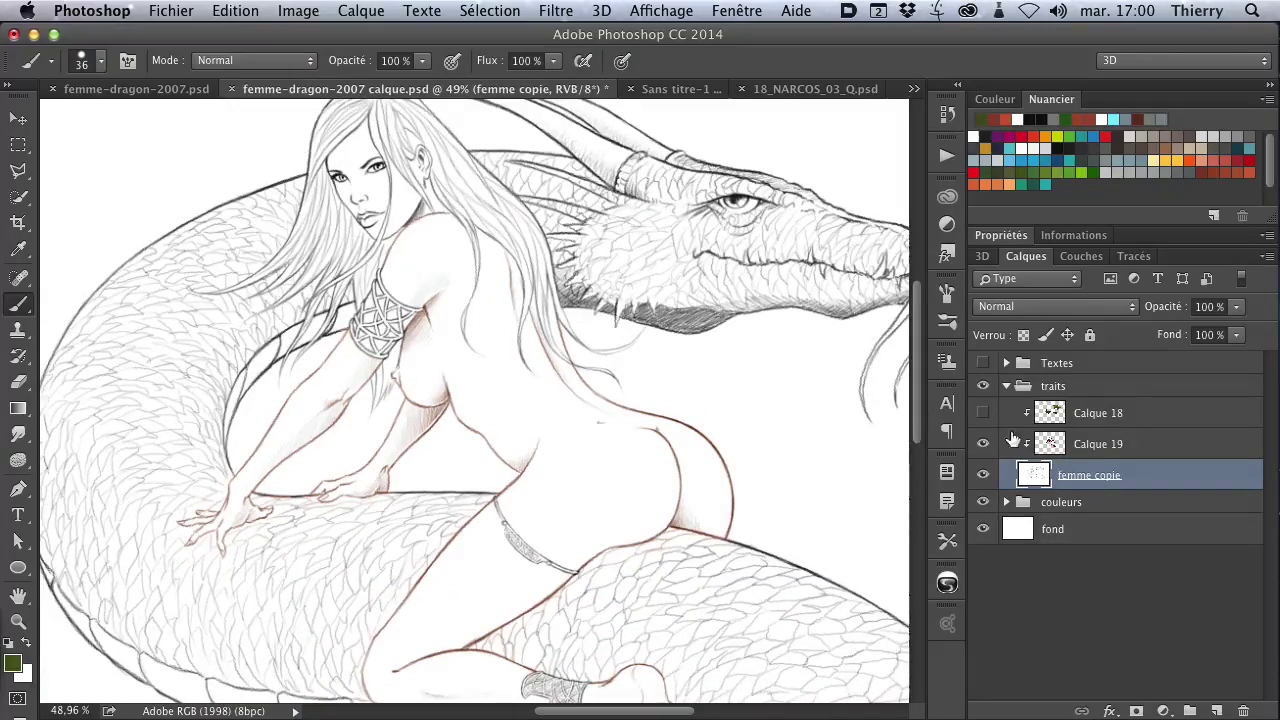
{"action": "left_click", "coordinate": [983, 412]}
{"action": "left_click_drag", "start_coordinate": [682, 329], "coordinate": [407, 441]}
{"action": "mouse_move", "coordinate": [515, 450]}
{"action": "left_mouse_down"}
{"action": "mouse_move", "coordinate": [625, 425]}
{"action": "mouse_move", "coordinate": [520, 333]}
{"action": "left_mouse_up"}
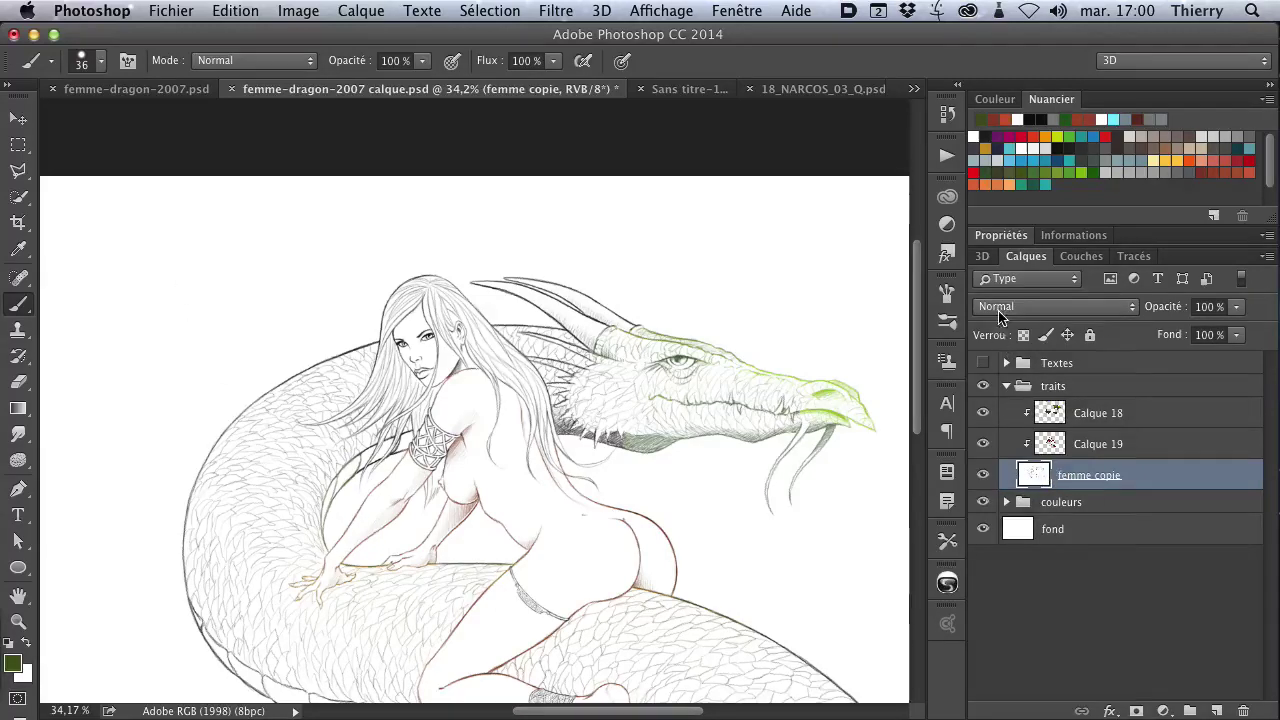
Set the femme copie layer to Produit so the line art multiplies over the colours
{"action": "left_click", "coordinate": [1004, 310]}
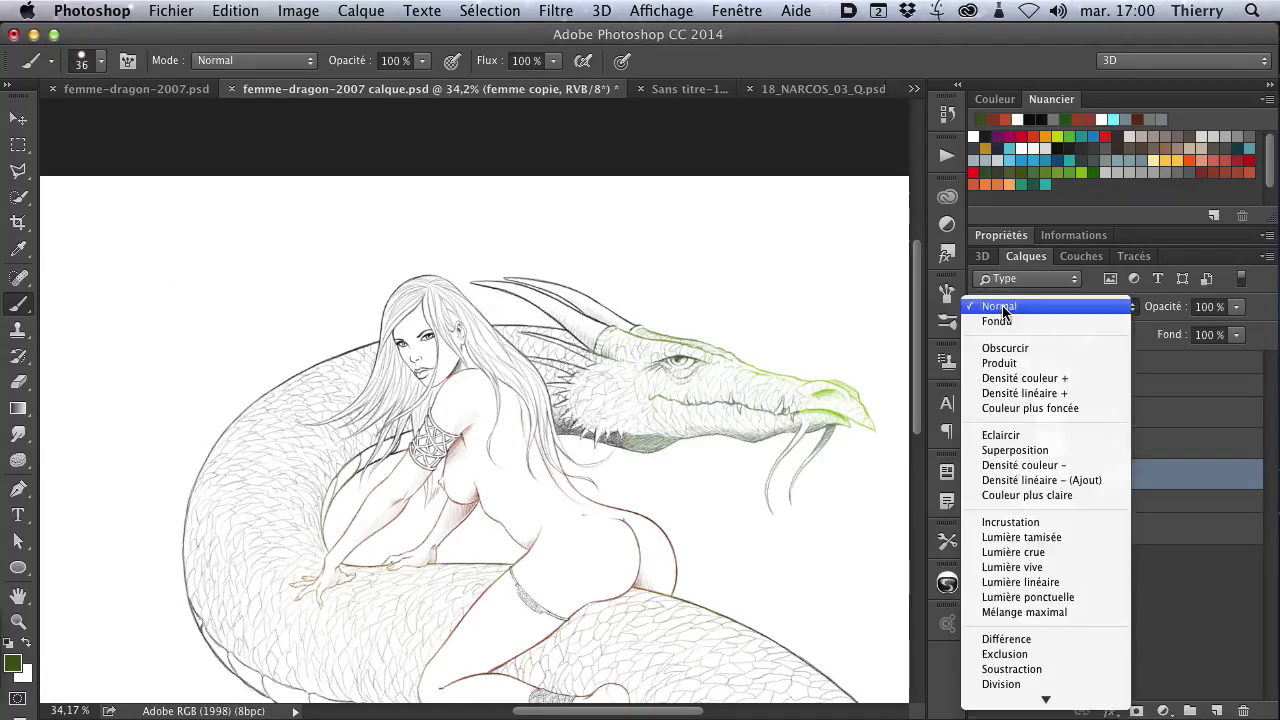
{"action": "left_click", "coordinate": [997, 363]}
{"action": "left_click_drag", "start_coordinate": [650, 517], "coordinate": [752, 311]}
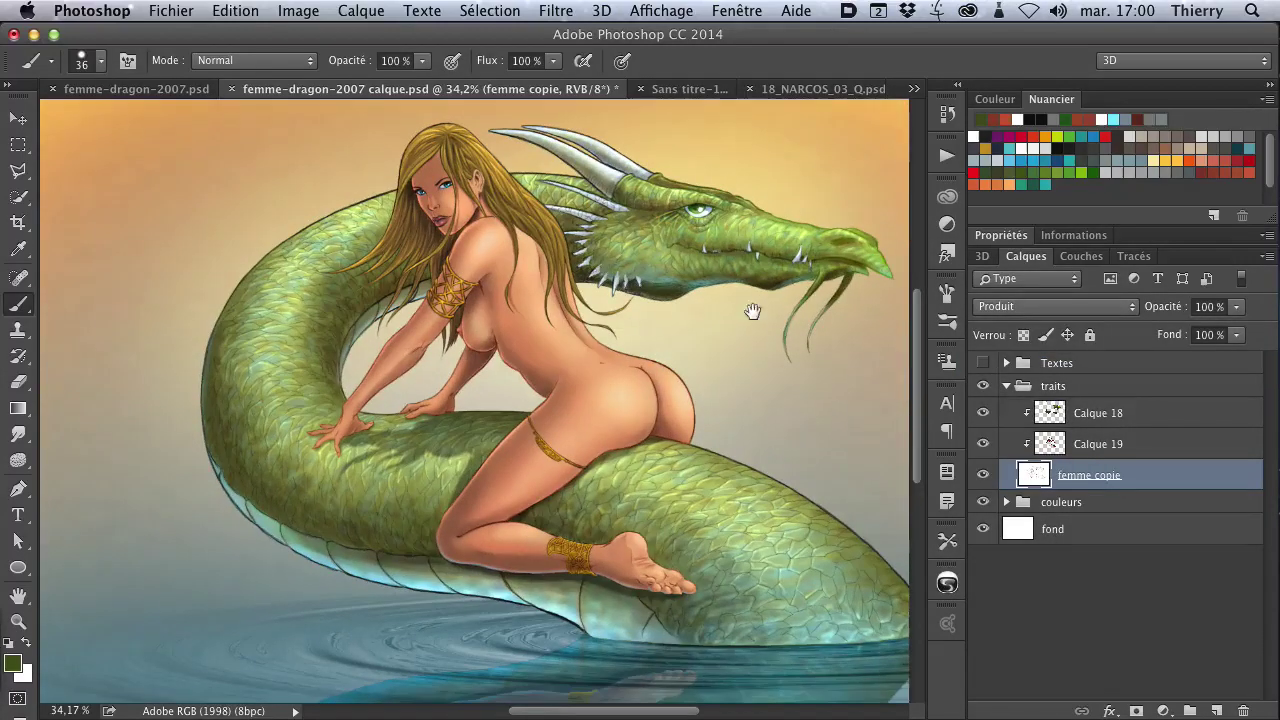
{"action": "scroll", "coordinate": [712, 232], "scroll_direction": "up", "scroll_amount": 2}
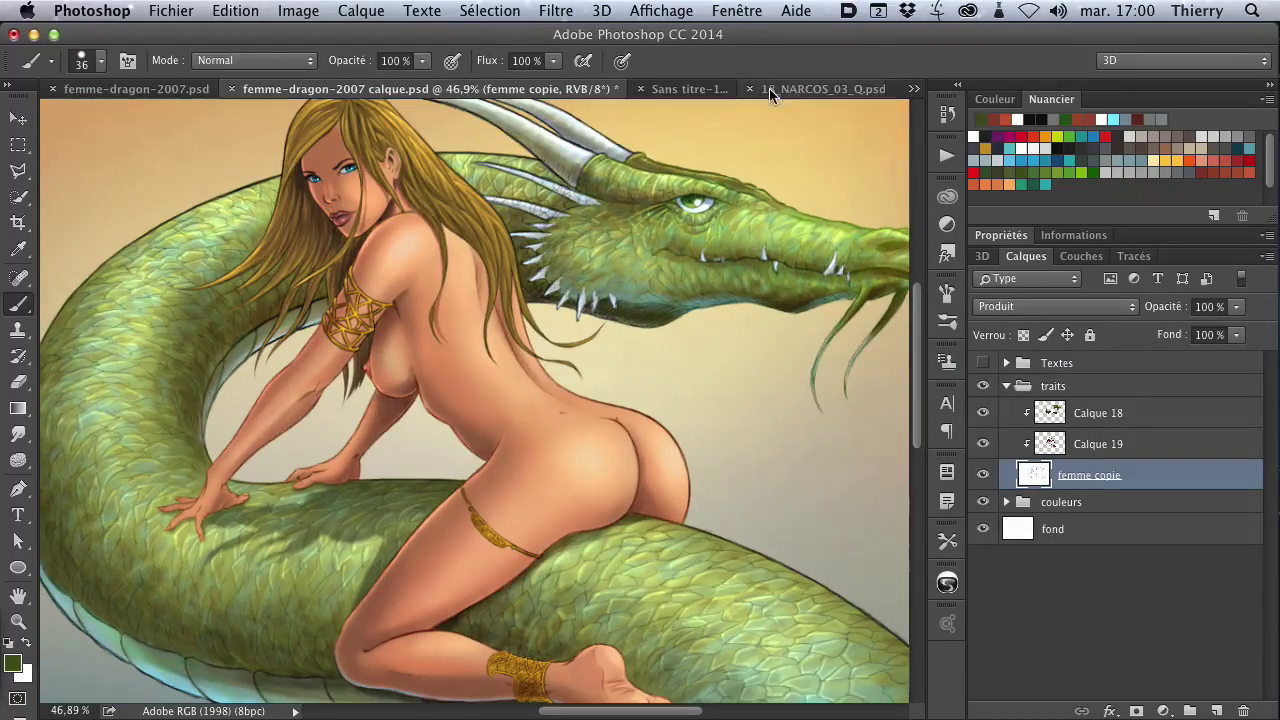
Compare with the Sans titre-1 sketch, return to femme-dragon-2007 calque.psd and select Calque 19
{"action": "left_click", "coordinate": [690, 89]}
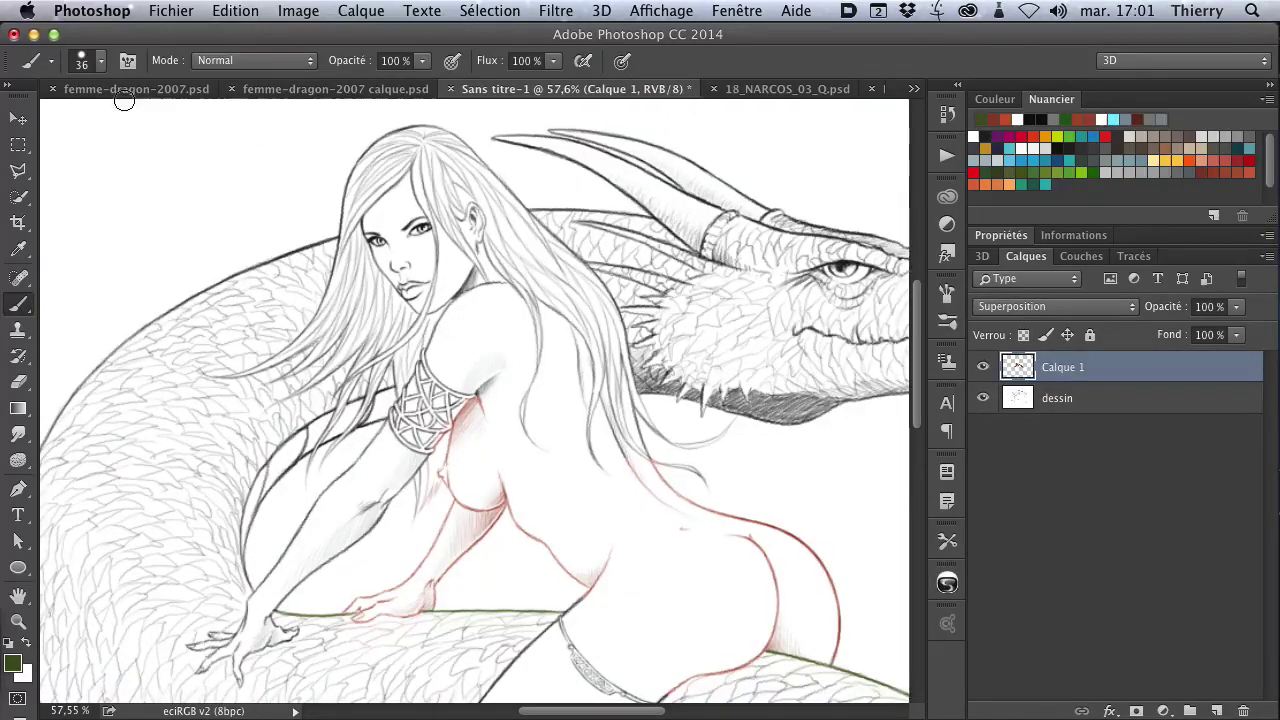
{"action": "left_click", "coordinate": [283, 93]}
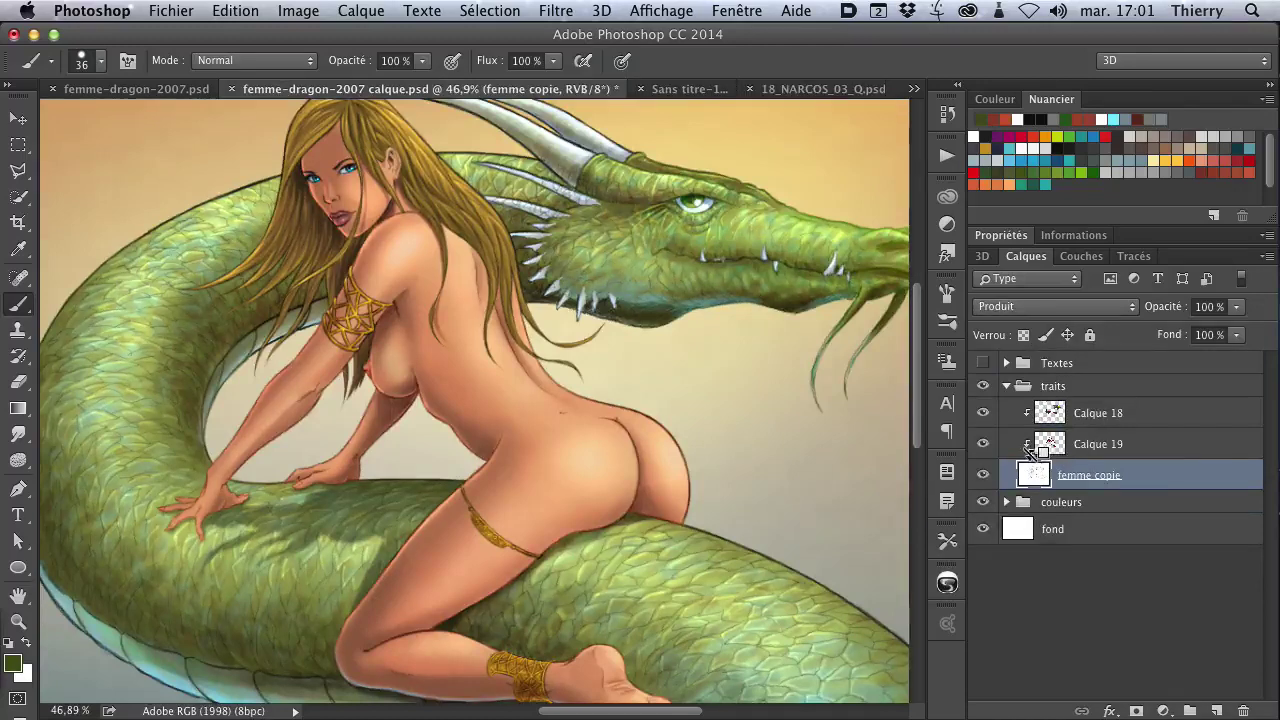
{"action": "left_click", "coordinate": [1030, 452]}
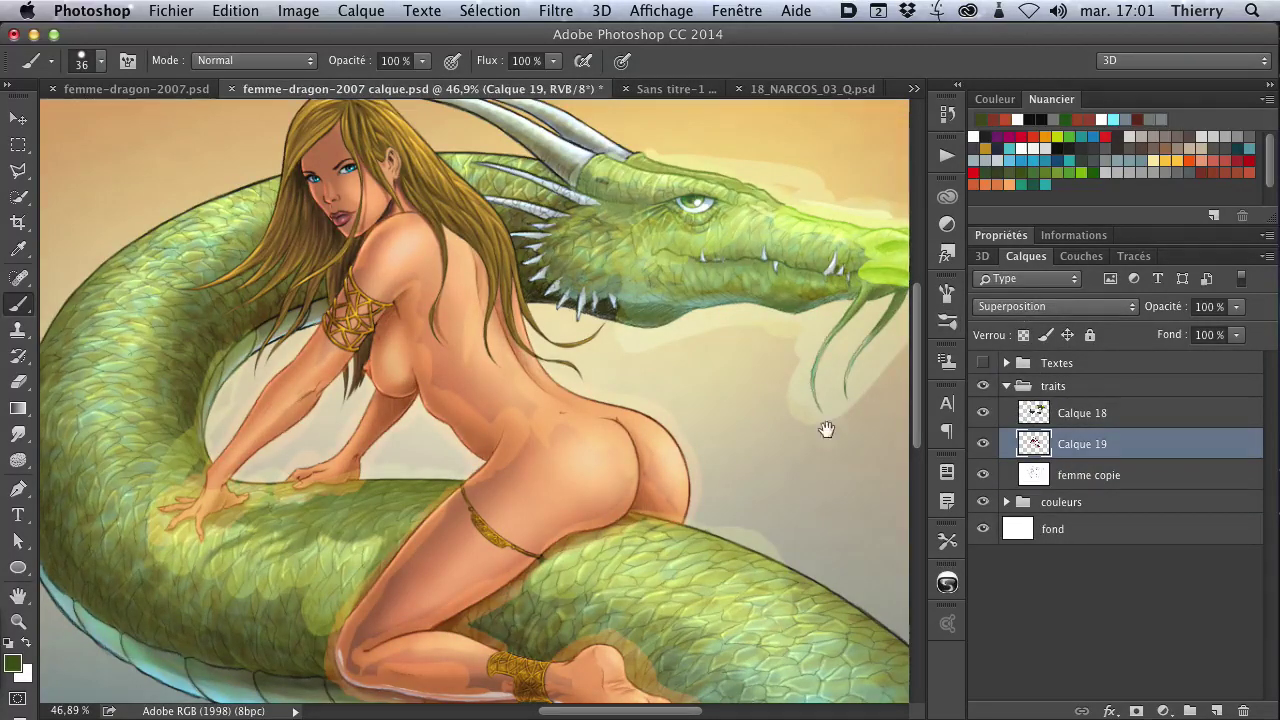
Check the line art without the couleurs group, then clip Calque 19 and Calque 18 to femme copie
{"action": "left_click_drag", "start_coordinate": [836, 326], "coordinate": [742, 381]}
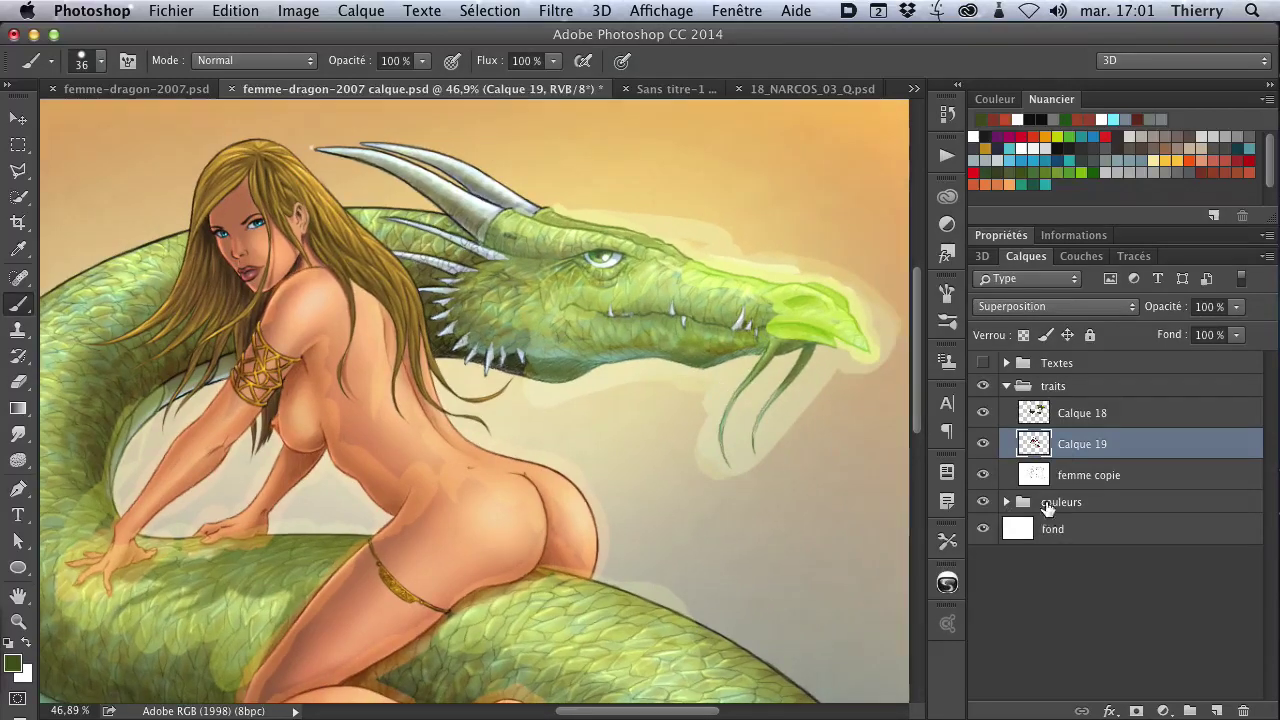
{"action": "scroll", "coordinate": [716, 232], "scroll_direction": "up", "scroll_amount": 3}
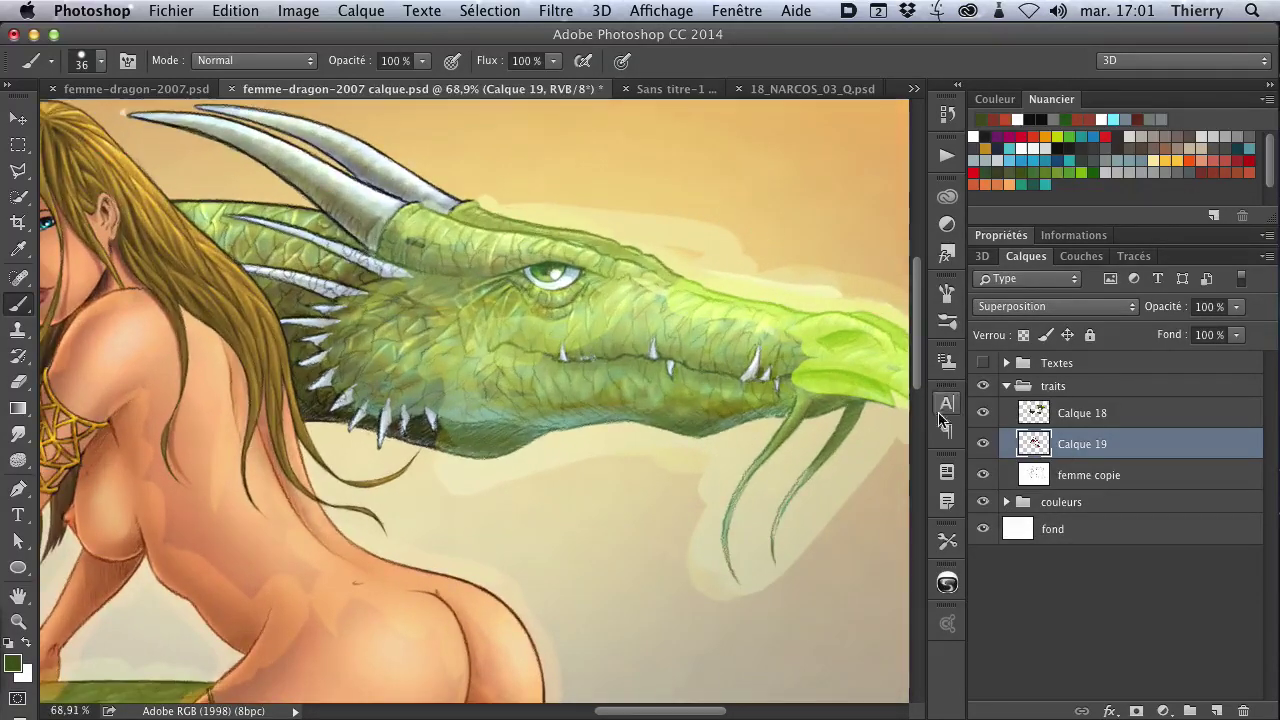
{"action": "left_click", "coordinate": [983, 502]}
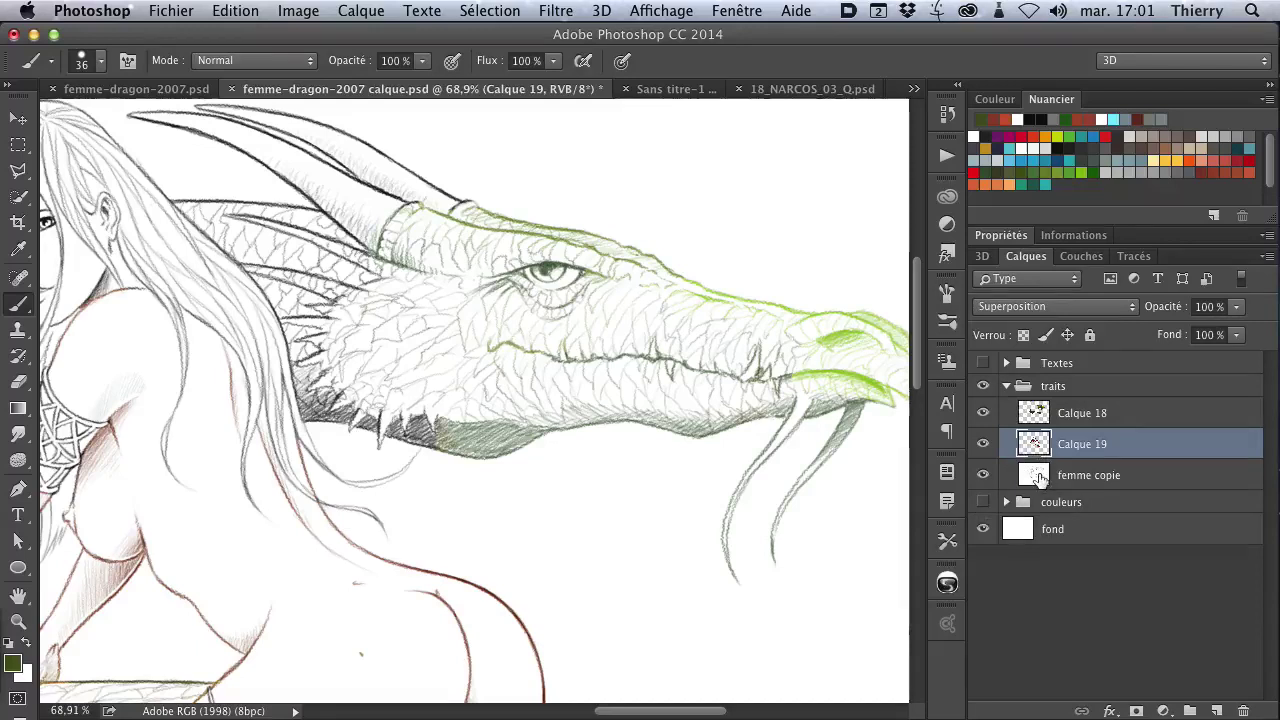
{"action": "left_click", "coordinate": [983, 502]}
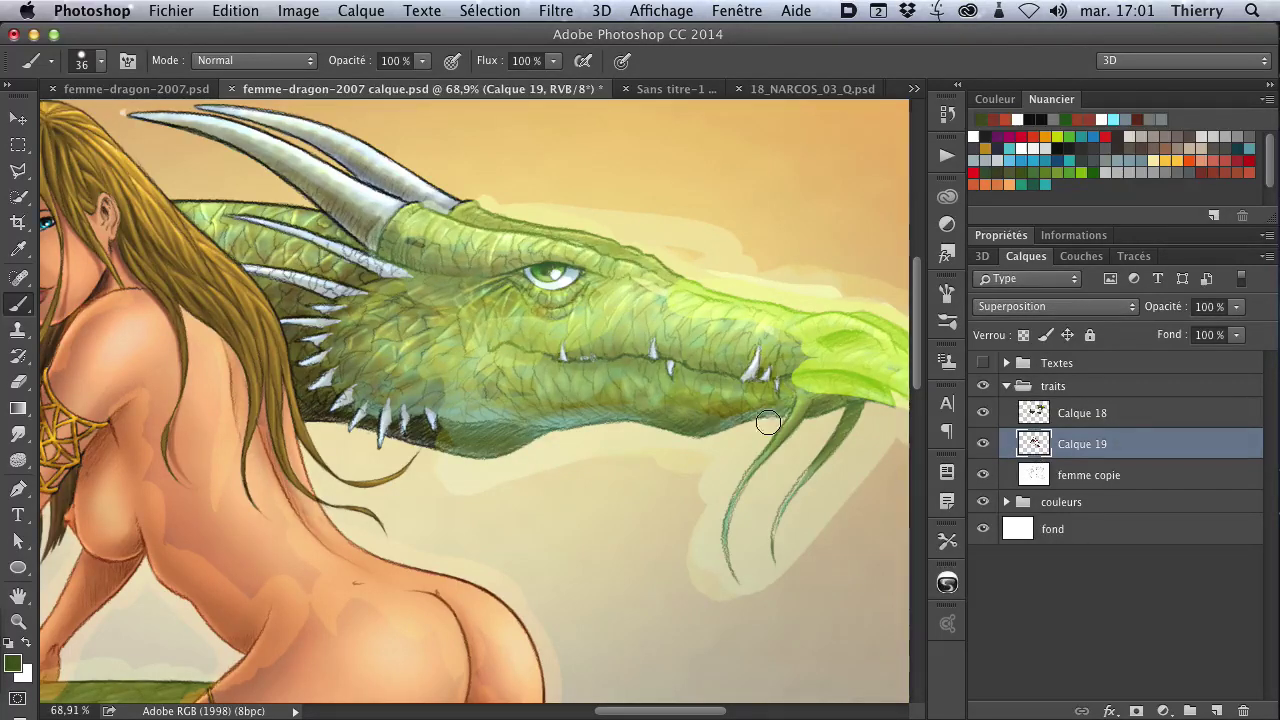
{"action": "left_click", "coordinate": [1018, 458], "text": "alt"}
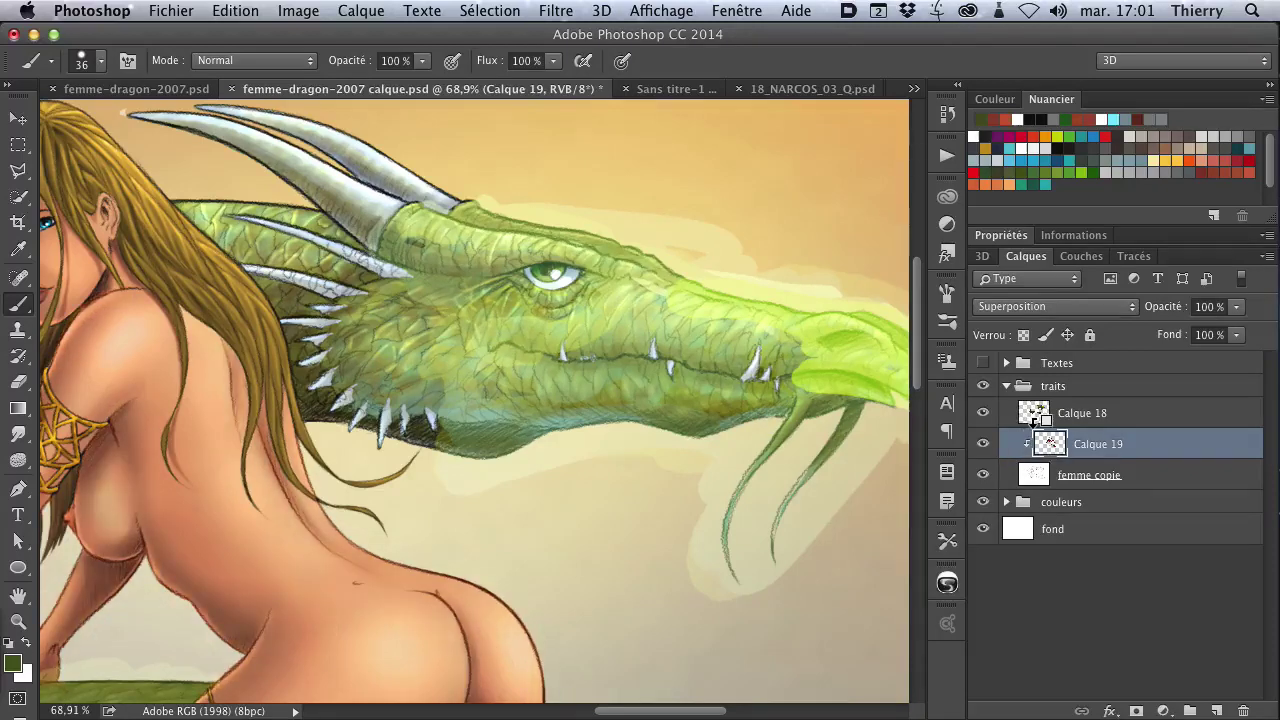
{"action": "left_click", "coordinate": [1035, 428], "text": "alt"}
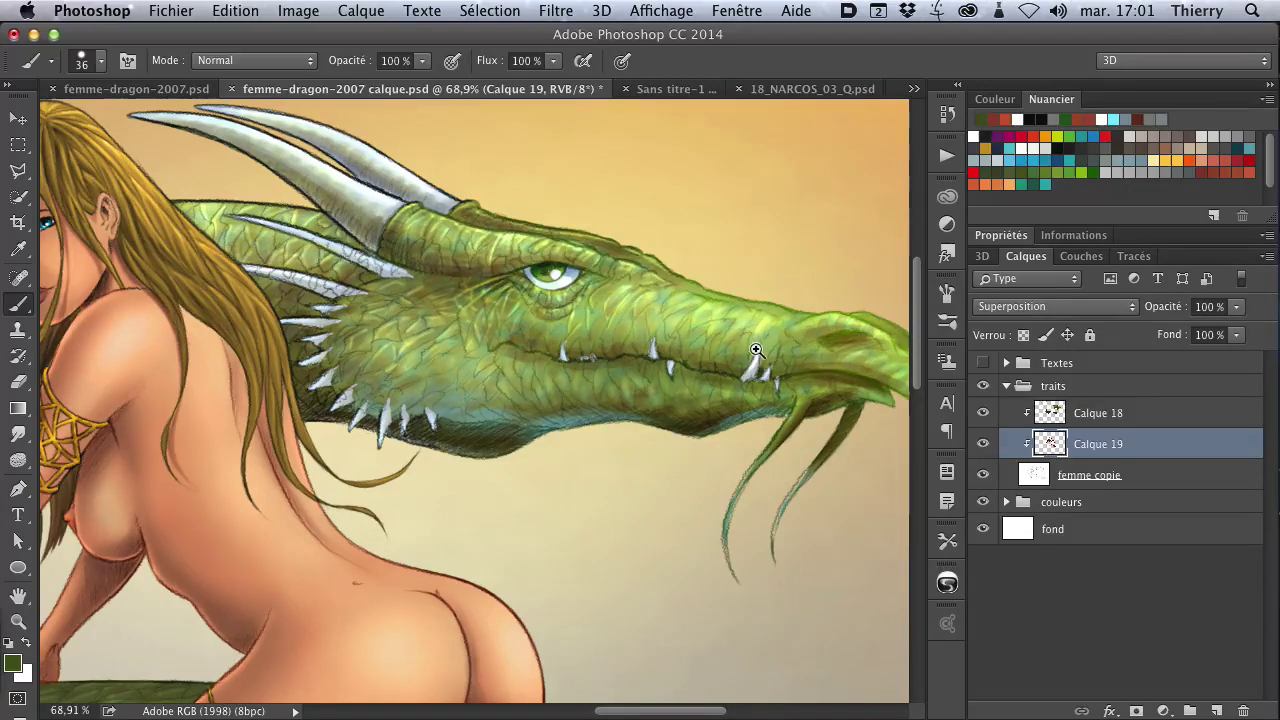
Zoom in on the hair, dragon jaw and the woman's face to review the colouring
{"action": "mouse_move", "coordinate": [684, 454]}
{"action": "left_mouse_down"}
{"action": "mouse_move", "coordinate": [473, 390]}
{"action": "mouse_move", "coordinate": [768, 201]}
{"action": "left_mouse_up"}
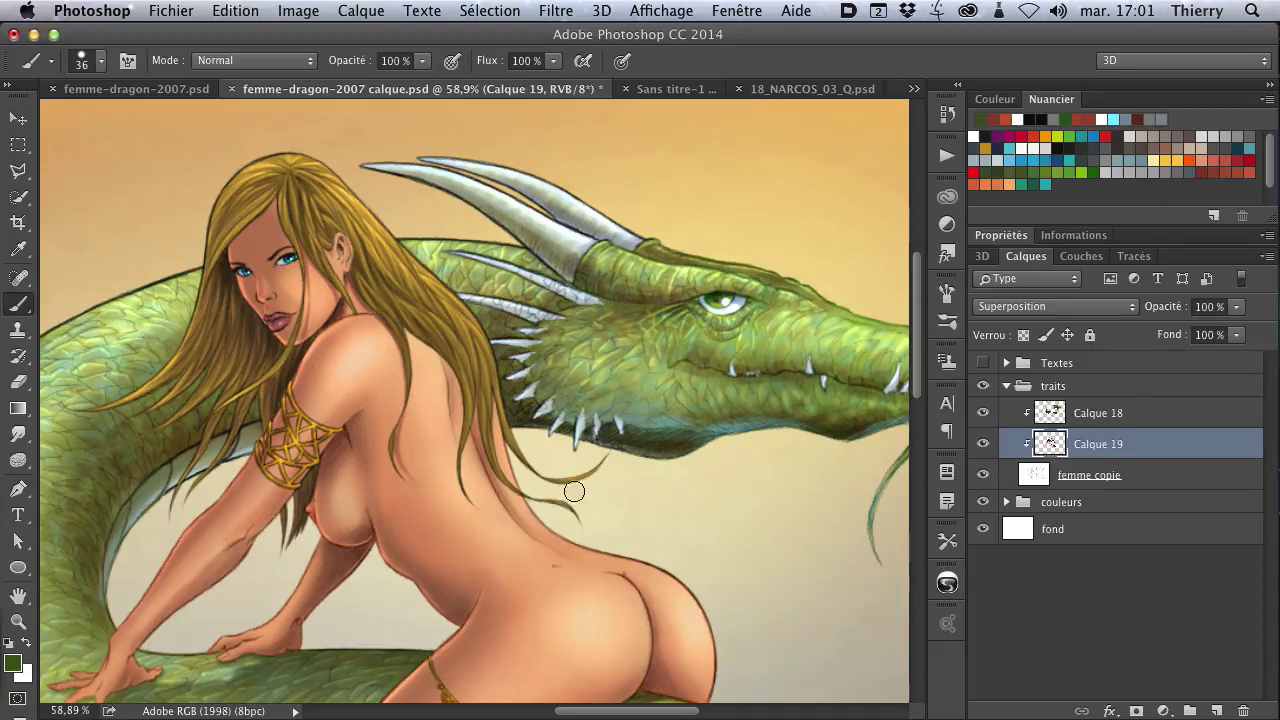
{"action": "mouse_move", "coordinate": [395, 310]}
{"action": "left_mouse_down"}
{"action": "mouse_move", "coordinate": [502, 343]}
{"action": "mouse_move", "coordinate": [766, 631]}
{"action": "left_mouse_up"}
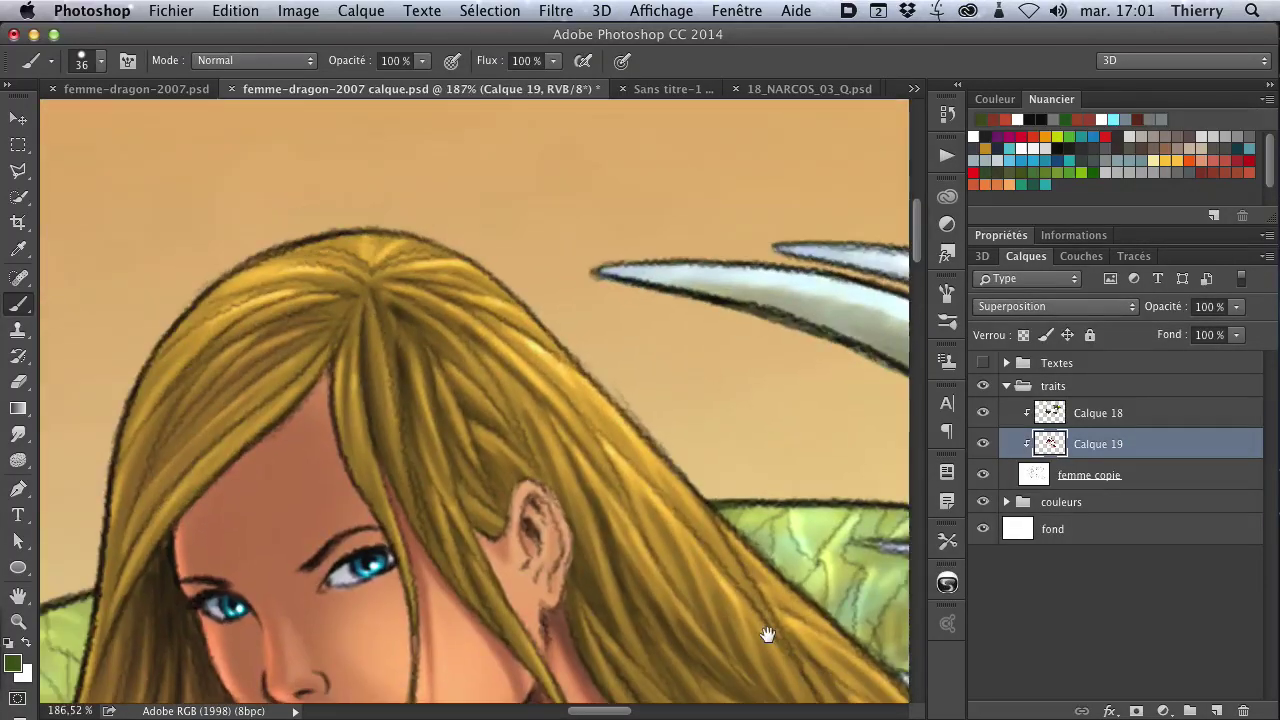
{"action": "mouse_move", "coordinate": [443, 600]}
{"action": "left_mouse_down"}
{"action": "mouse_move", "coordinate": [486, 466]}
{"action": "mouse_move", "coordinate": [557, 341]}
{"action": "left_mouse_up"}
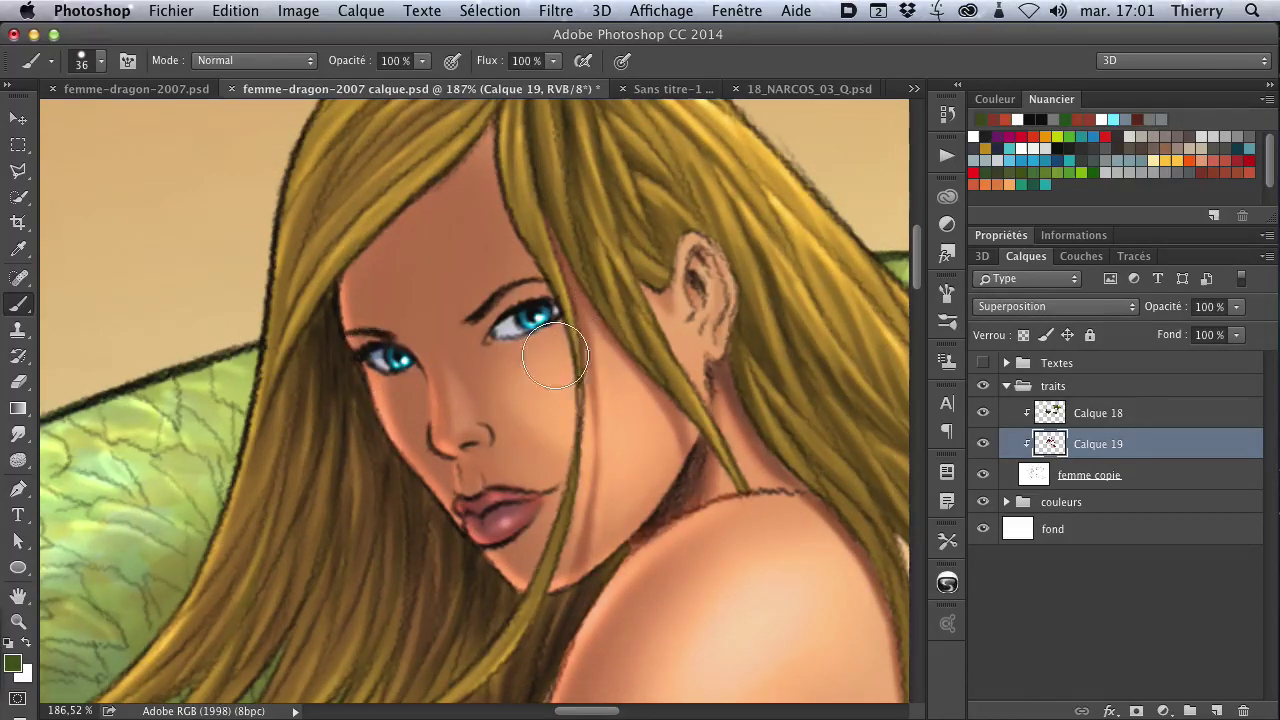
{"action": "scroll", "coordinate": [520, 318], "scroll_direction": "up", "scroll_amount": 3}
{"action": "scroll", "coordinate": [346, 420], "scroll_direction": "down", "scroll_amount": 2}
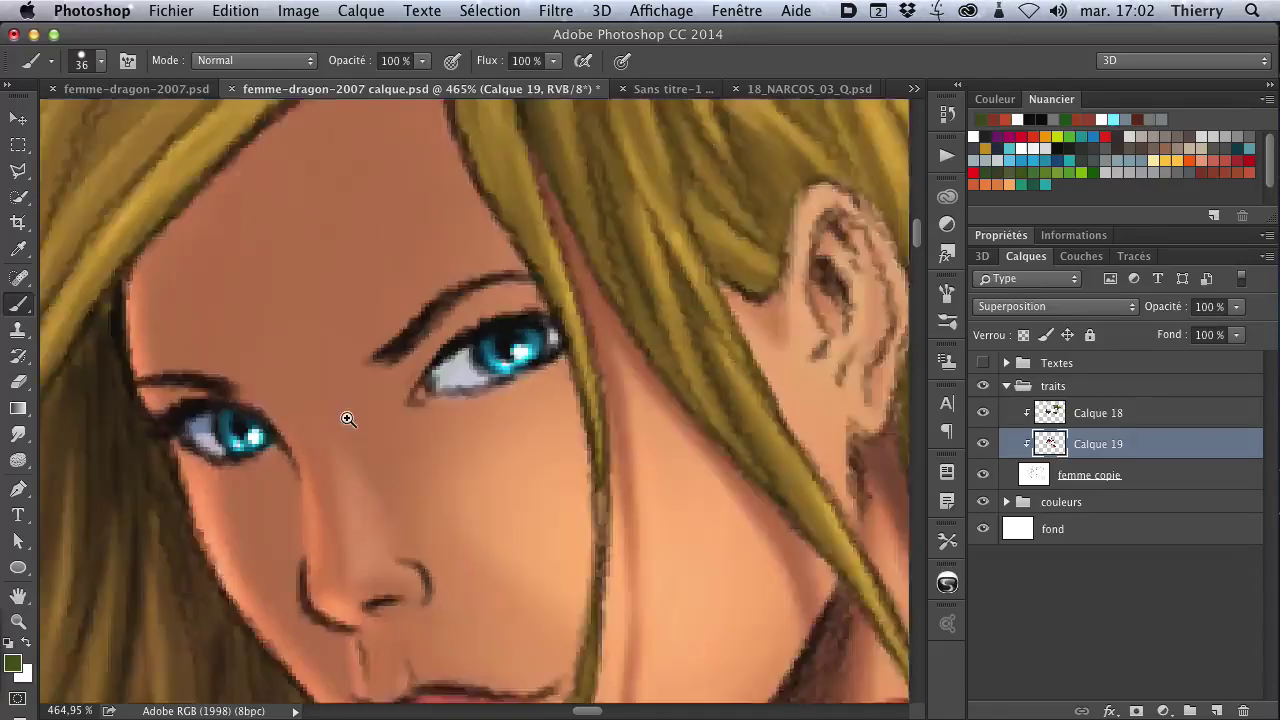
{"action": "scroll", "coordinate": [360, 437], "scroll_direction": "down", "scroll_amount": 1}
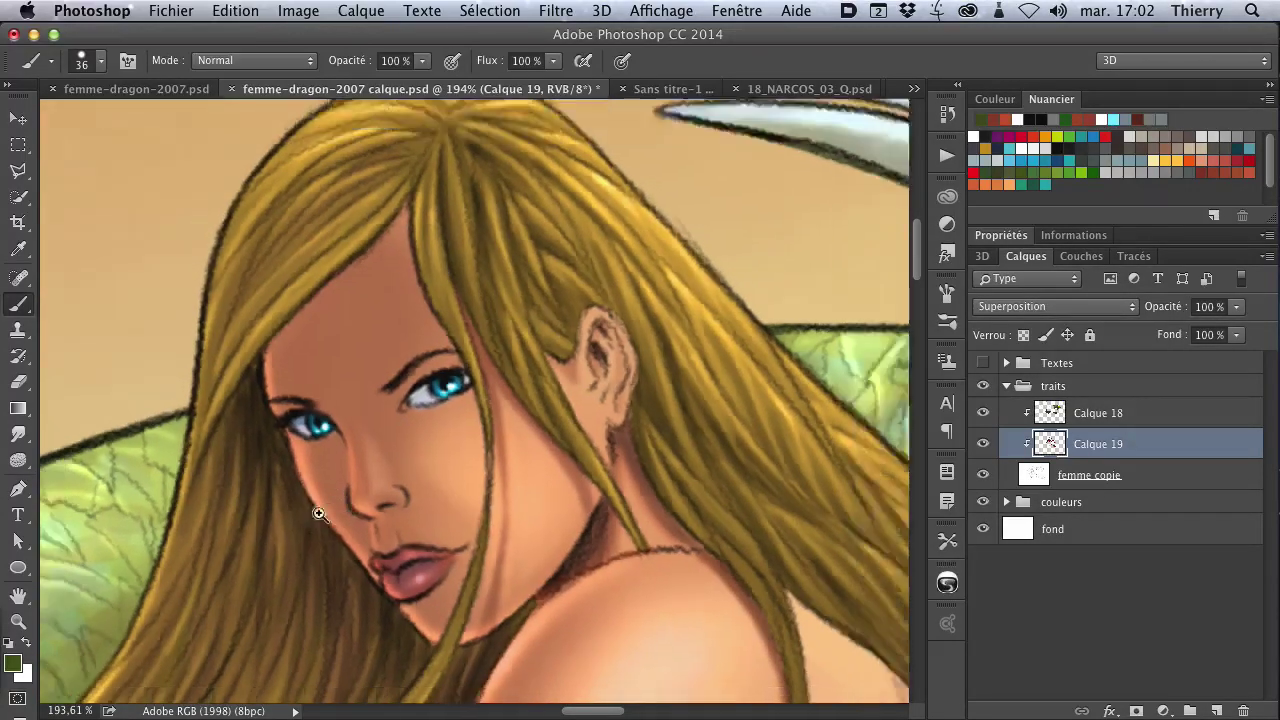
{"action": "scroll", "coordinate": [320, 514], "scroll_direction": "down", "scroll_amount": 2}
Zoom out over the shoulder armband and whole figure, then return to Sans titre-1
{"action": "mouse_move", "coordinate": [514, 519]}
{"action": "left_mouse_down"}
{"action": "mouse_move", "coordinate": [386, 304]}
{"action": "mouse_move", "coordinate": [466, 286]}
{"action": "left_mouse_up"}
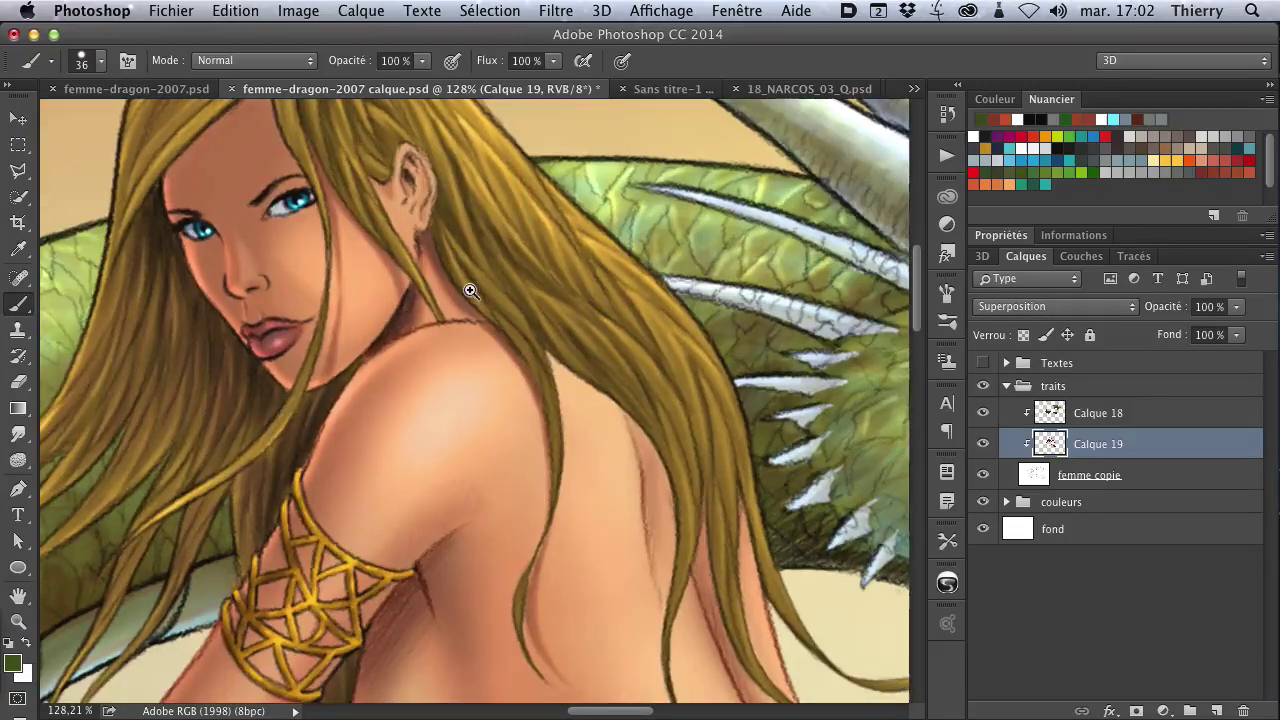
{"action": "scroll", "coordinate": [466, 286], "scroll_direction": "down", "scroll_amount": 3}
{"action": "left_click_drag", "start_coordinate": [429, 418], "coordinate": [463, 397]}
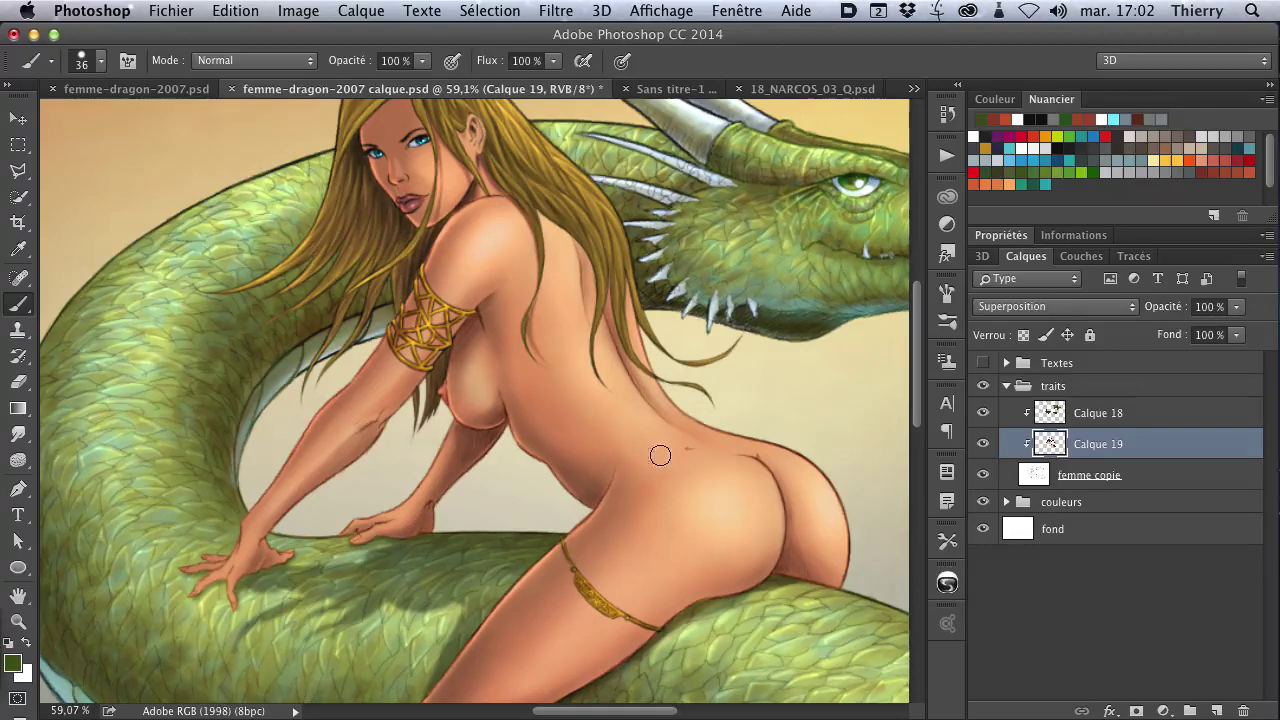
{"action": "left_click_drag", "start_coordinate": [671, 452], "coordinate": [554, 508]}
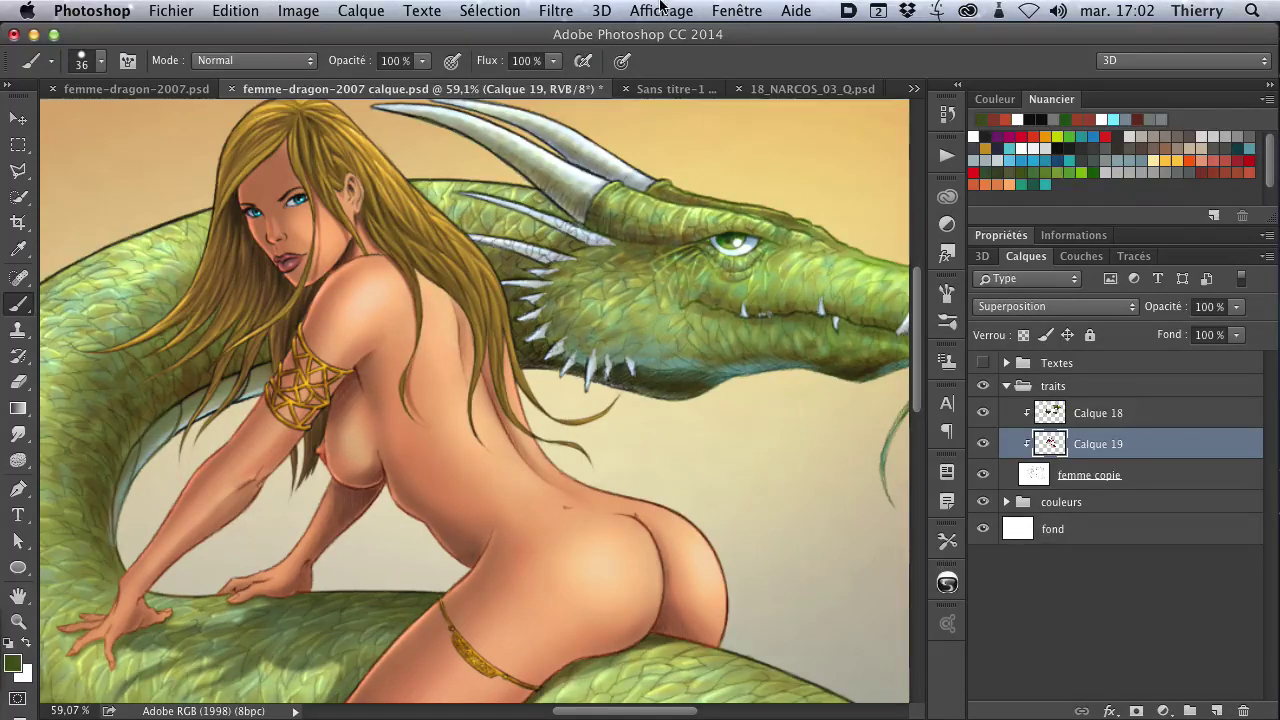
{"action": "left_click", "coordinate": [662, 89]}
Delete Calque 1 and load the drawing's RVB channel as a selection from the Couches panel
{"action": "left_click_drag", "start_coordinate": [1214, 367], "coordinate": [1247, 710]}
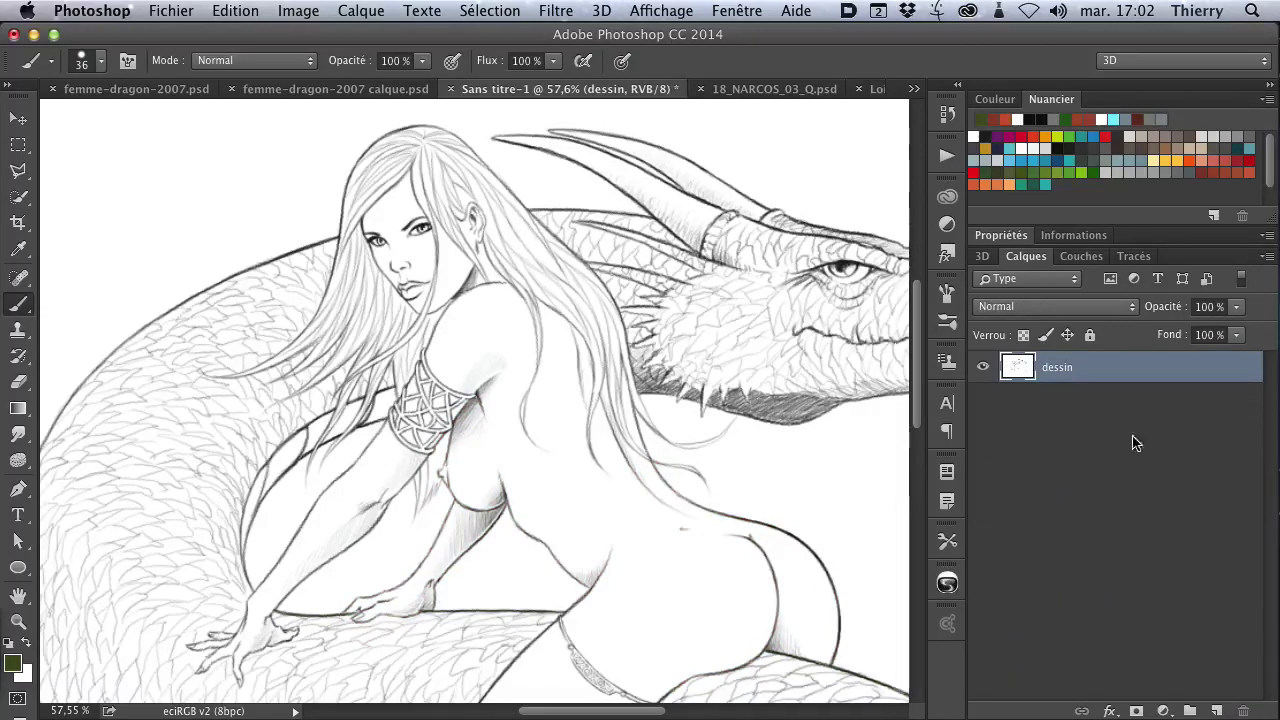
{"action": "scroll", "coordinate": [666, 417], "scroll_direction": "down", "scroll_amount": 2}
{"action": "scroll", "coordinate": [600, 400], "scroll_direction": "down", "scroll_amount": 1}
{"action": "scroll", "coordinate": [540, 390], "scroll_direction": "down", "scroll_amount": 1}
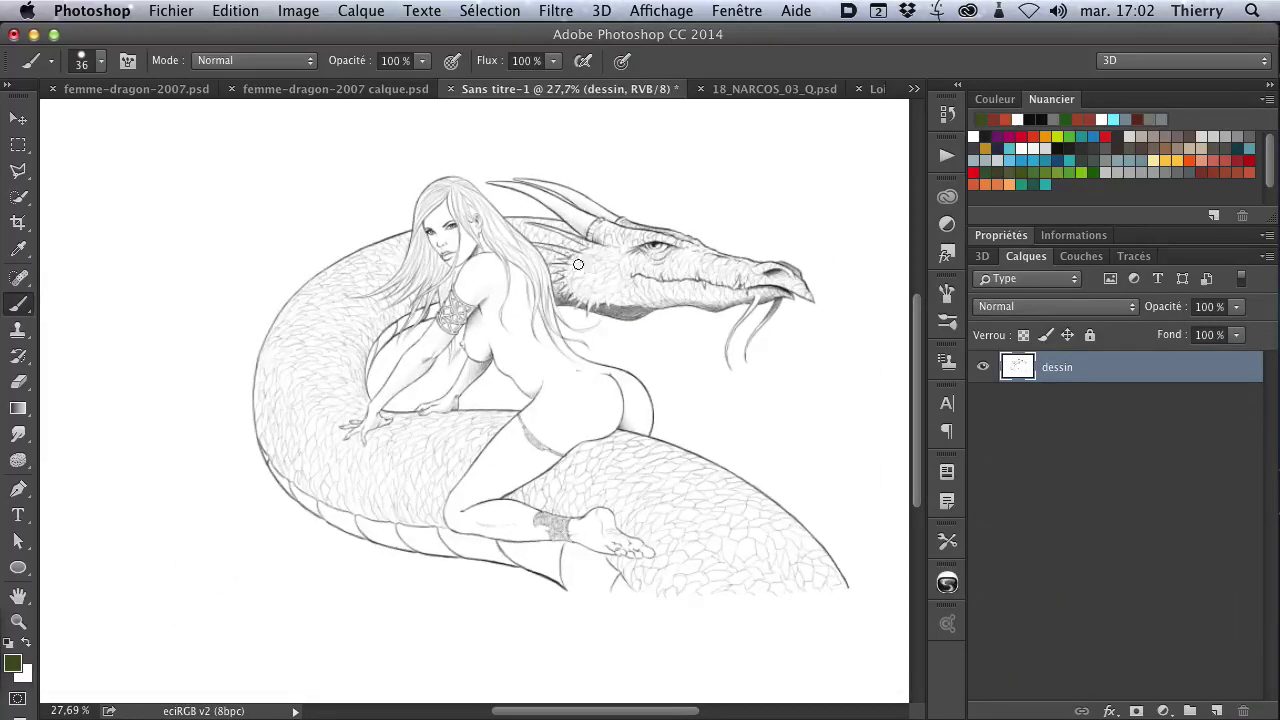
{"action": "scroll", "coordinate": [493, 378], "scroll_direction": "down", "scroll_amount": 1}
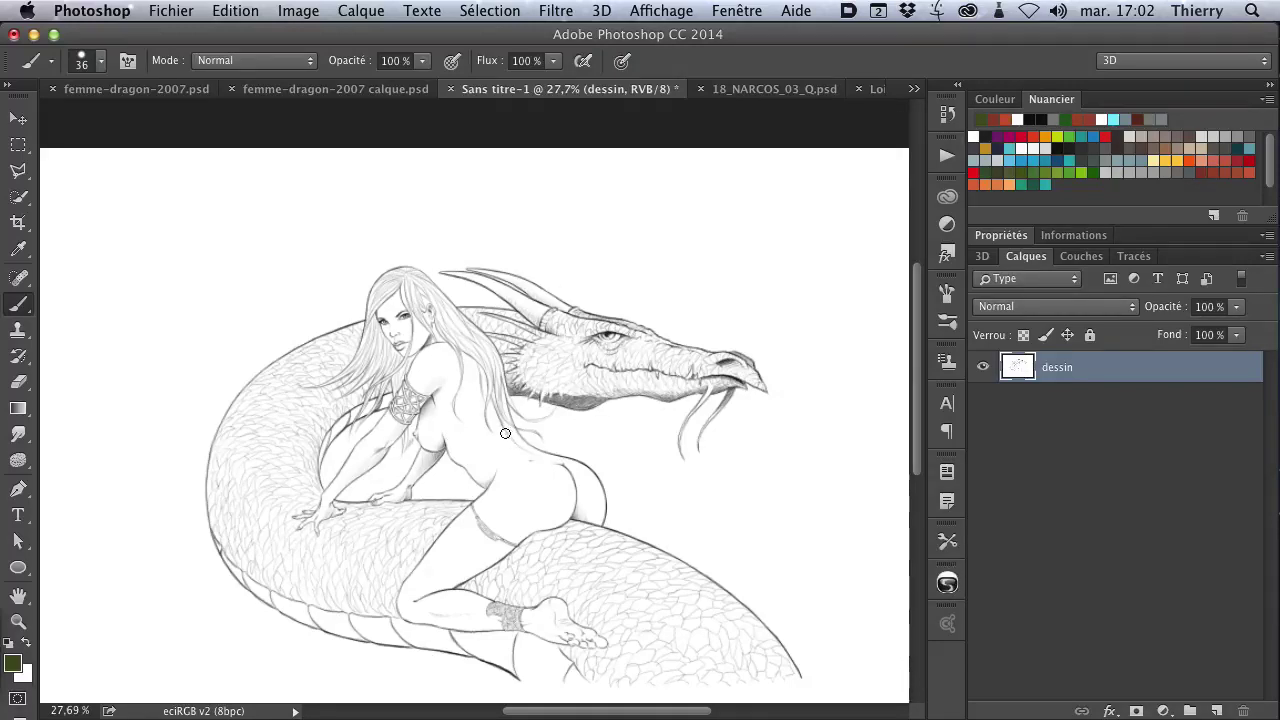
{"action": "left_click", "coordinate": [1082, 257]}
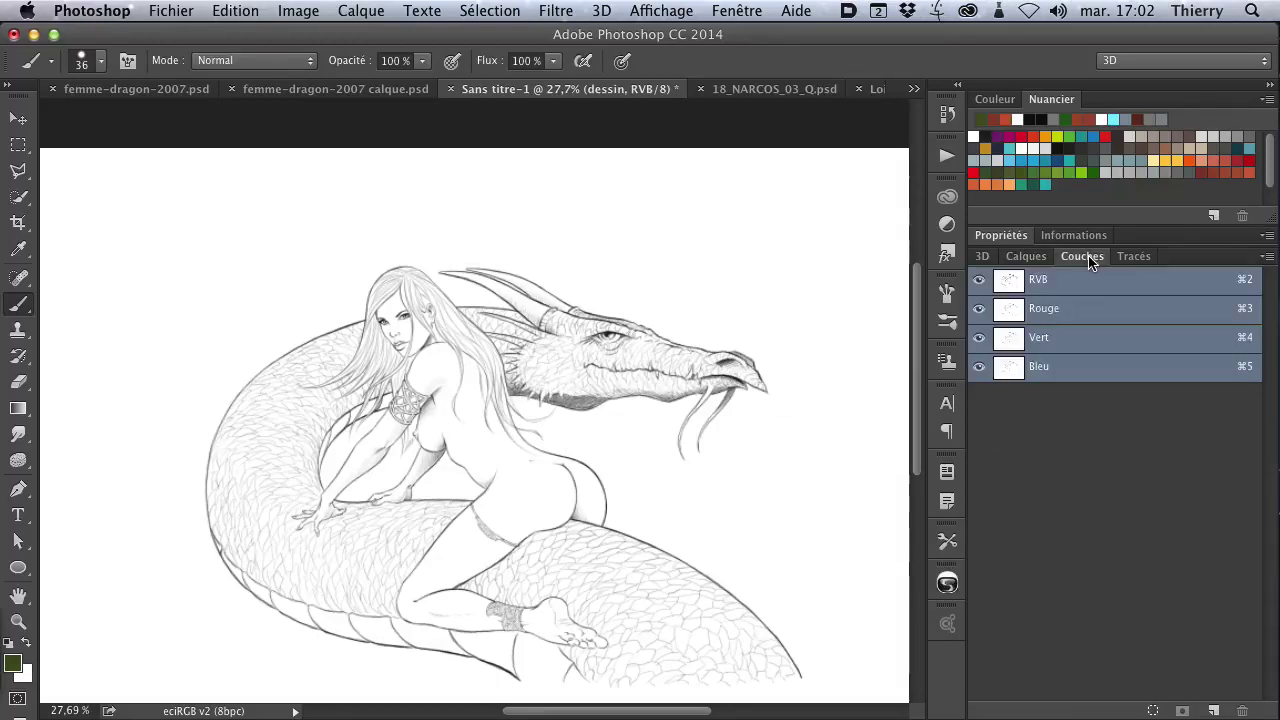
{"action": "left_click", "coordinate": [1008, 280], "text": "ctrl"}
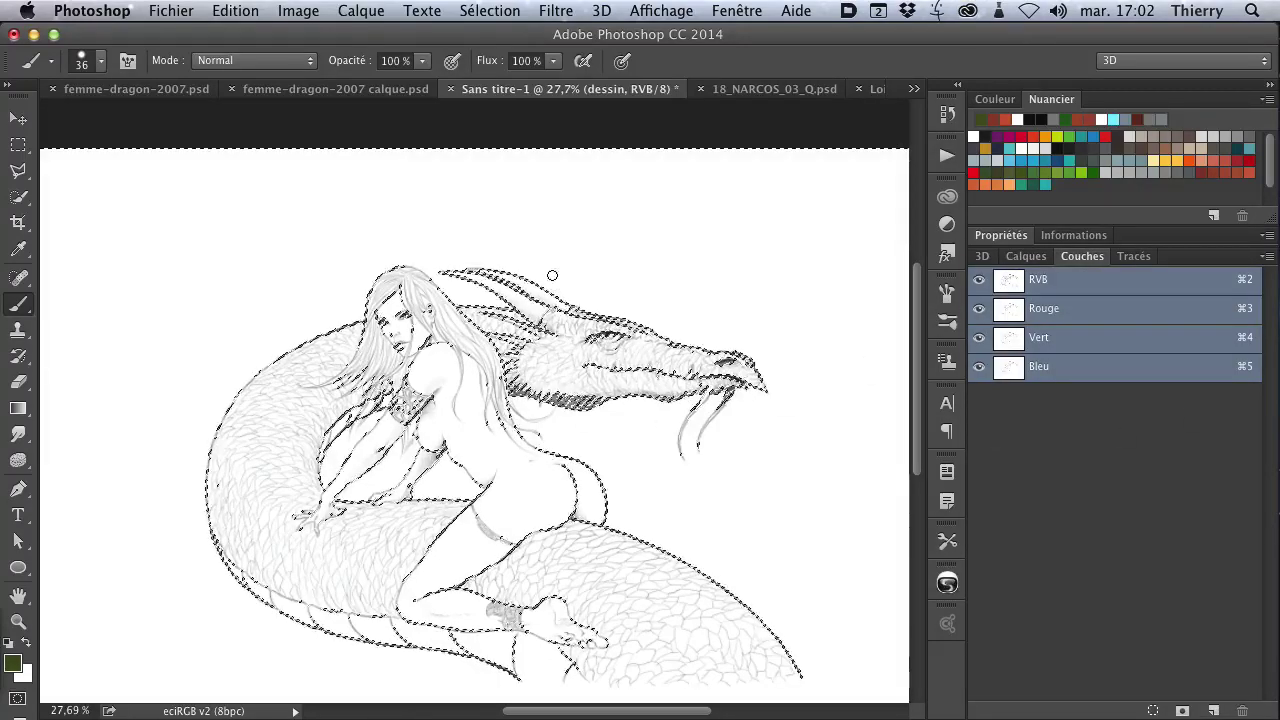
{"action": "left_click", "coordinate": [1026, 256]}
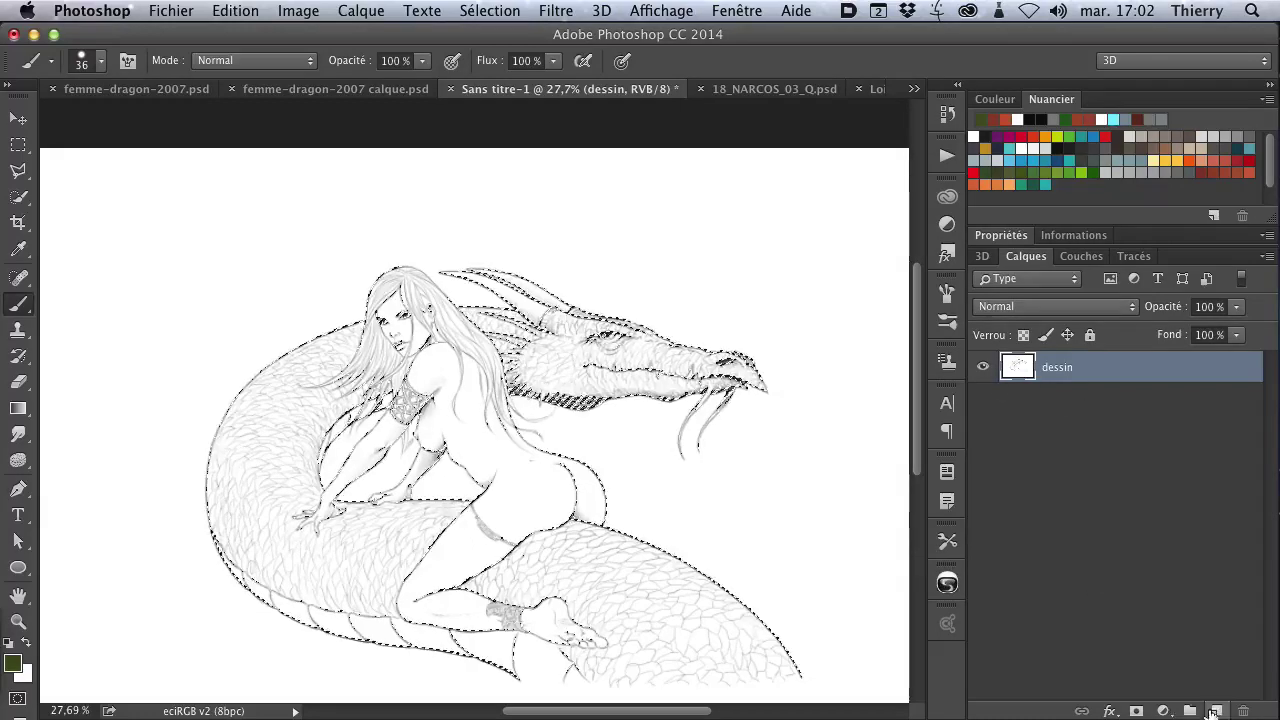
Create Calque 1 and fill the inverted selection with black to extract the line art
{"action": "left_click", "coordinate": [1216, 711]}
{"action": "key", "text": "d"}
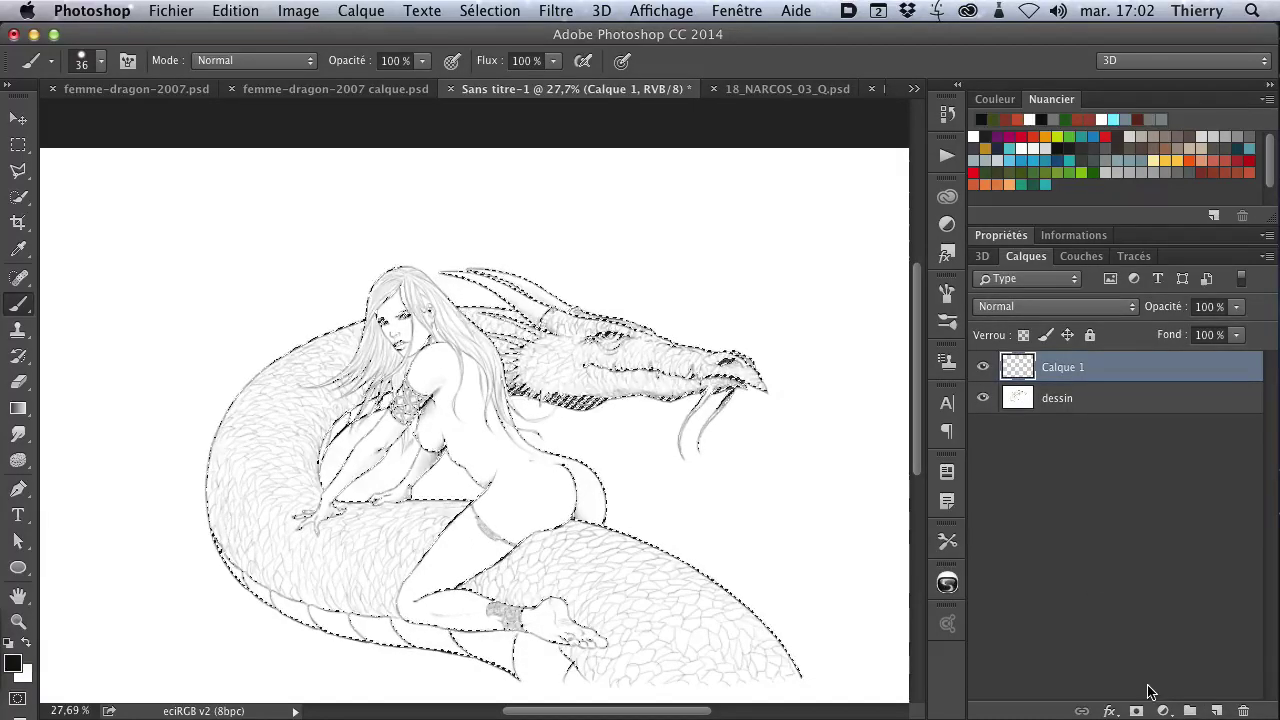
{"action": "key", "text": "ctrl+d"}
Add a white-filled Calque 2 beneath Calque 1, hide dessin, and check layer visibility
{"action": "left_click", "coordinate": [1216, 711], "text": "ctrl"}
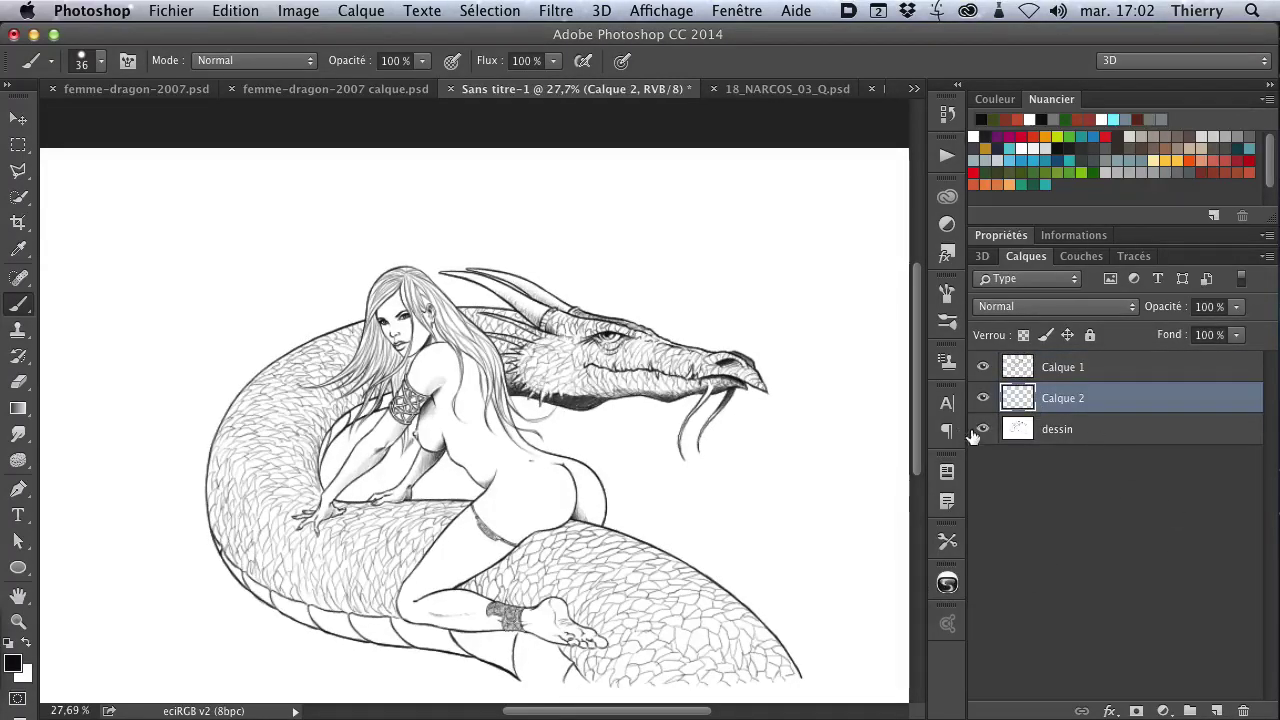
{"action": "left_click", "coordinate": [982, 430]}
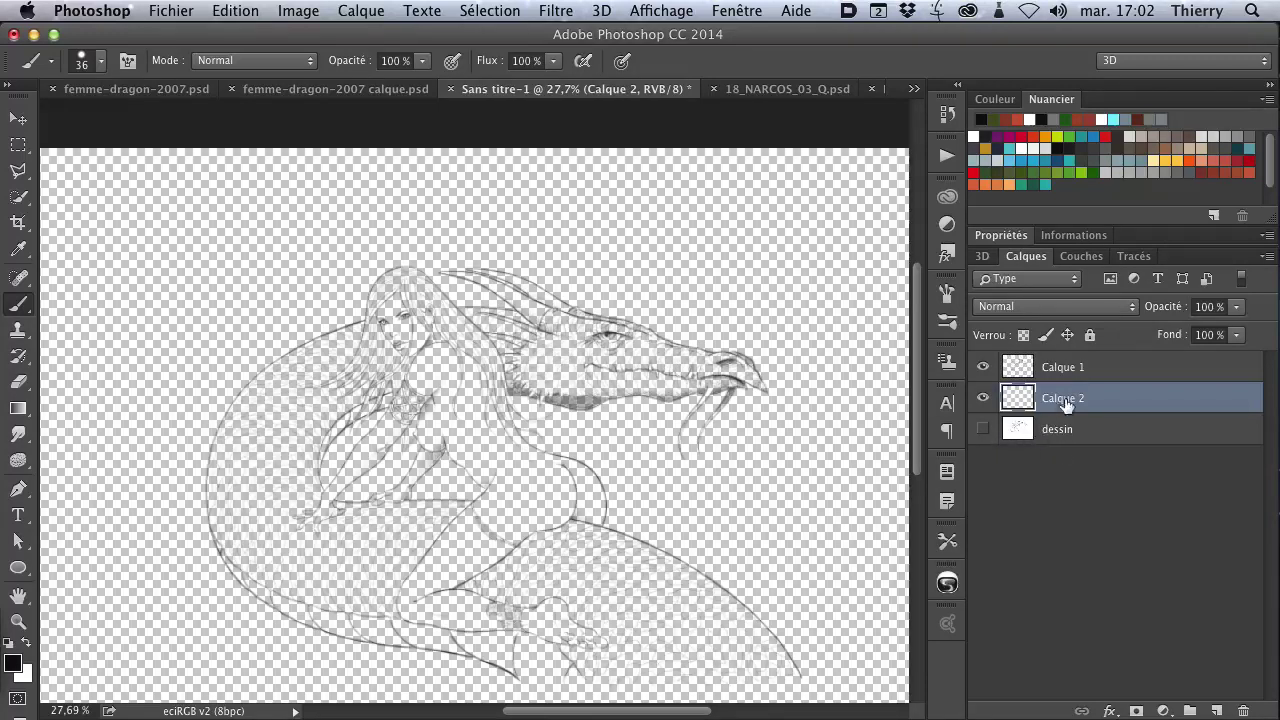
{"action": "key", "text": "ctrl+BackSpace"}
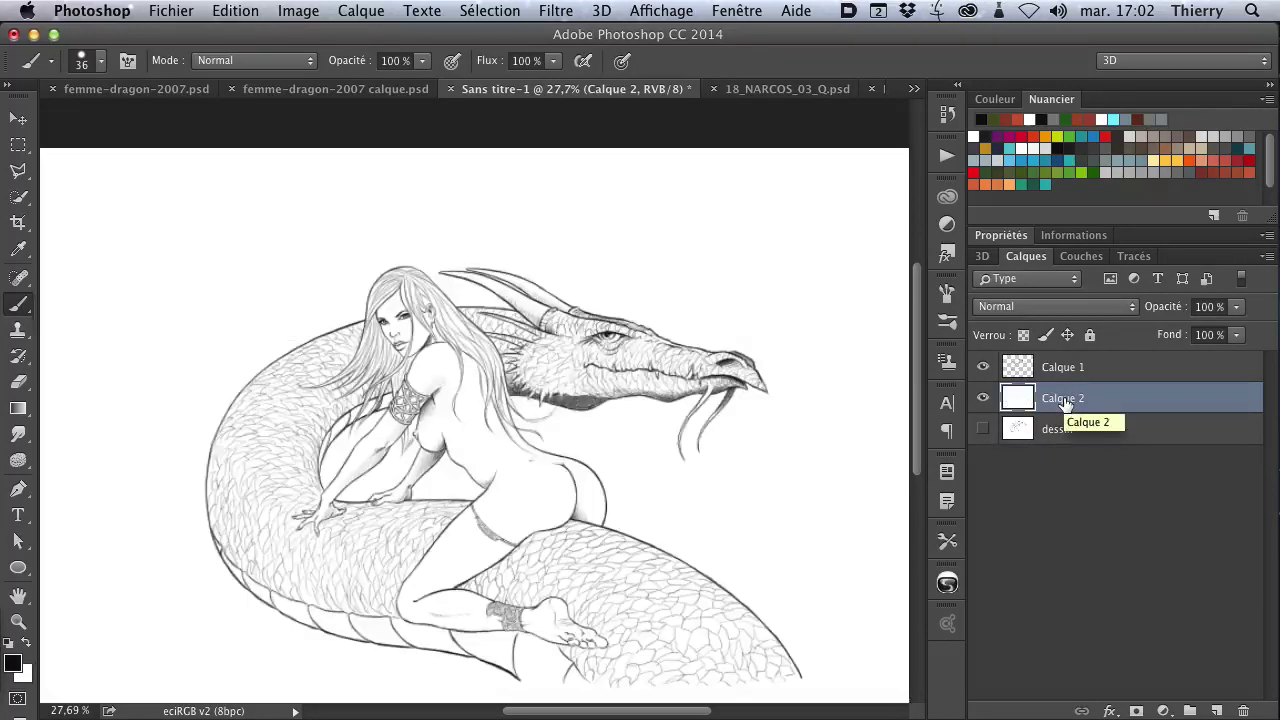
{"action": "left_click", "coordinate": [982, 367]}
{"action": "left_click", "coordinate": [982, 367]}
{"action": "left_click", "coordinate": [982, 398]}
{"action": "left_click", "coordinate": [982, 398]}
With Calque 1 selected, add an empty Calque 3 above it and pick red from the Swatches
{"action": "left_click", "coordinate": [982, 367]}
{"action": "left_click", "coordinate": [982, 367]}
{"action": "left_click", "coordinate": [982, 367]}
{"action": "left_click", "coordinate": [1073, 370]}
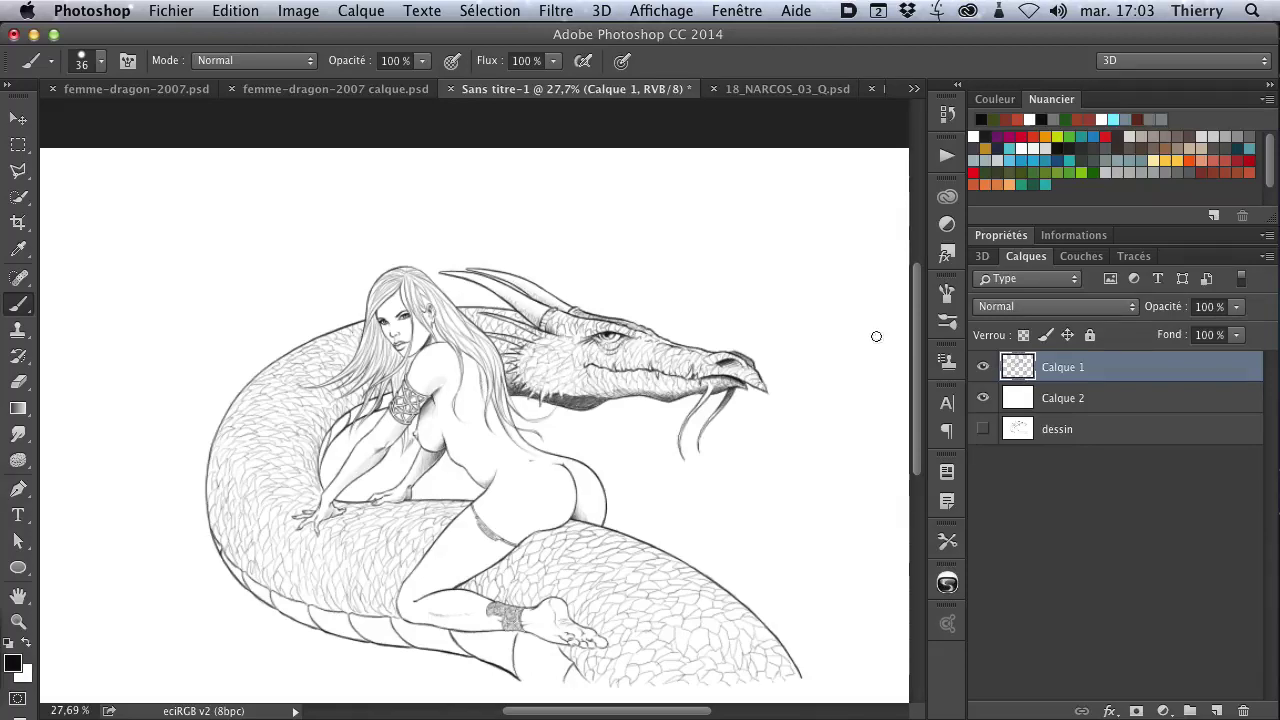
{"action": "left_click_drag", "start_coordinate": [447, 428], "coordinate": [560, 420]}
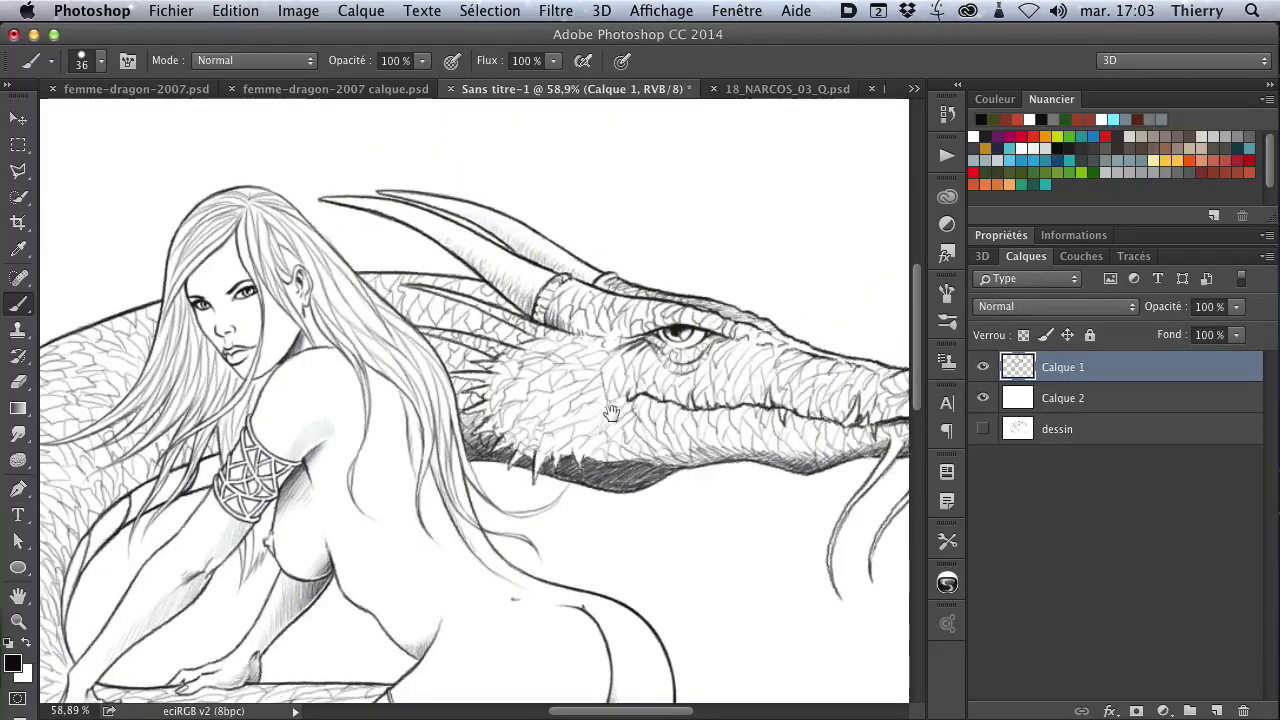
{"action": "left_click", "coordinate": [1217, 711]}
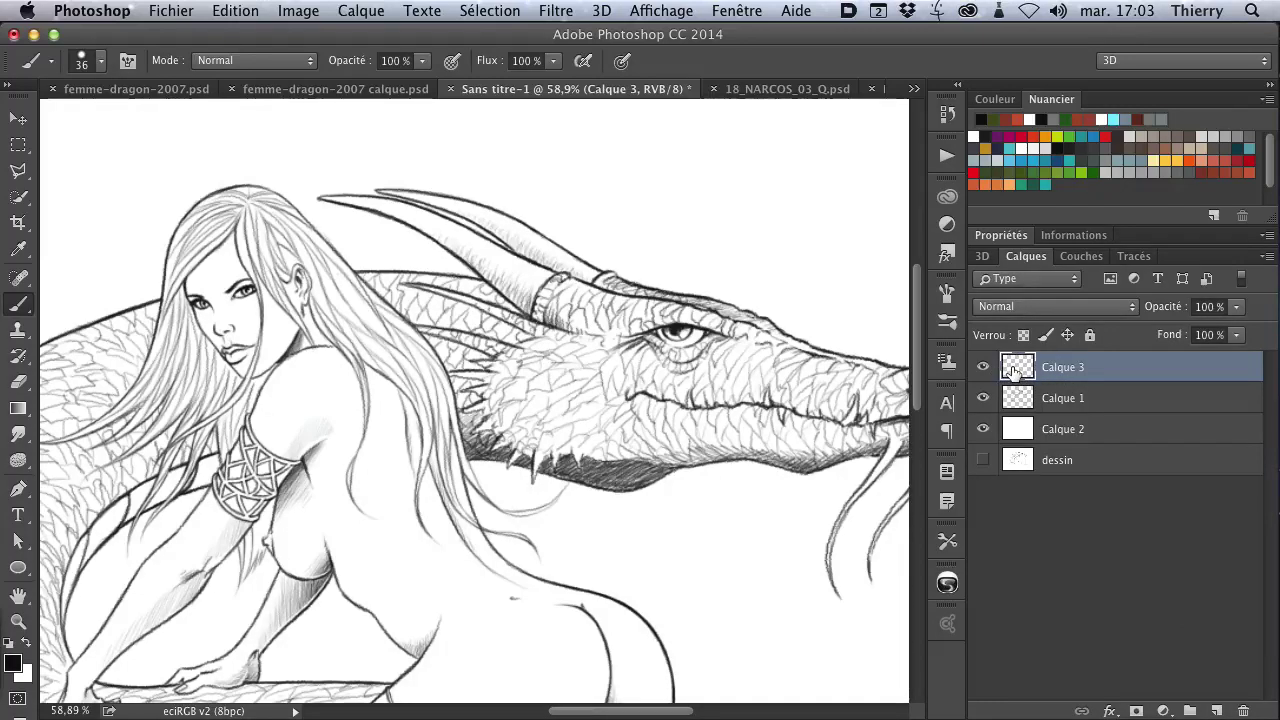
{"action": "left_click", "coordinate": [1249, 172]}
Paint red on Calque 3, clipped to Calque 1, along the woman's hip and back outlines
{"action": "mouse_move", "coordinate": [500, 582]}
{"action": "left_mouse_down"}
{"action": "mouse_move", "coordinate": [515, 560]}
{"action": "mouse_move", "coordinate": [540, 600]}
{"action": "mouse_move", "coordinate": [640, 645]}
{"action": "mouse_move", "coordinate": [688, 645]}
{"action": "left_mouse_up"}
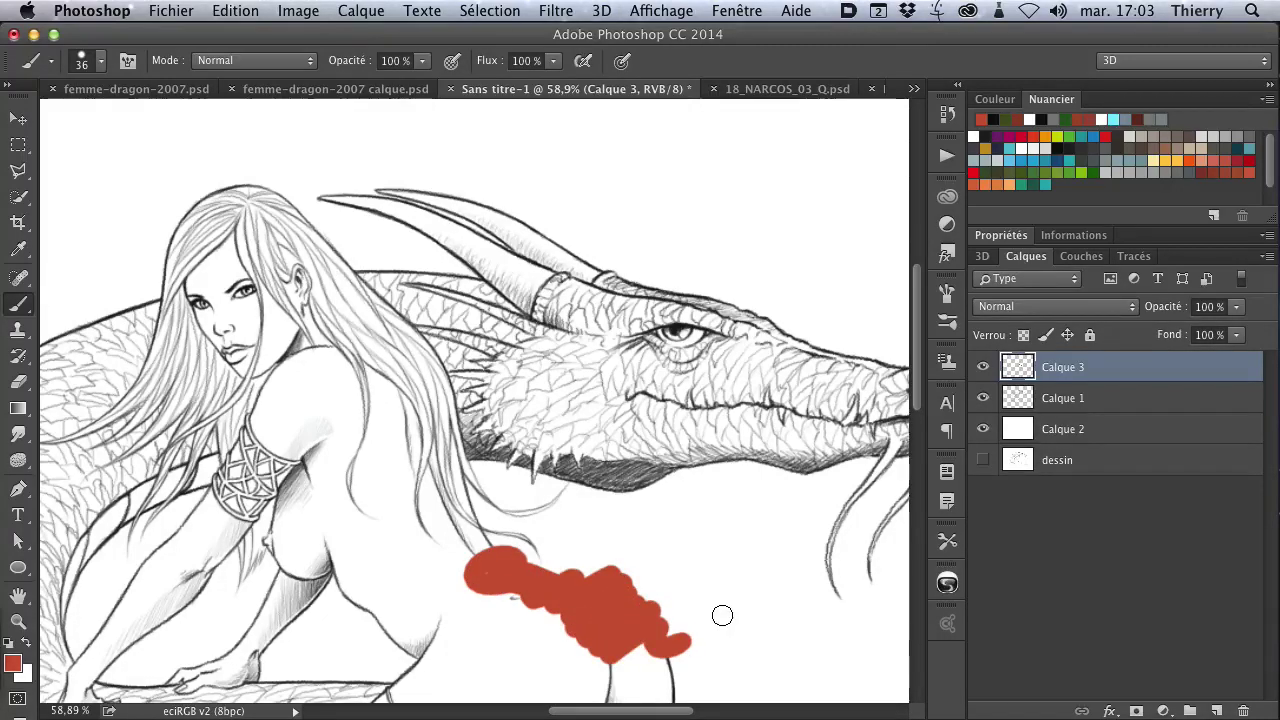
{"action": "left_click", "coordinate": [1025, 383], "text": "alt"}
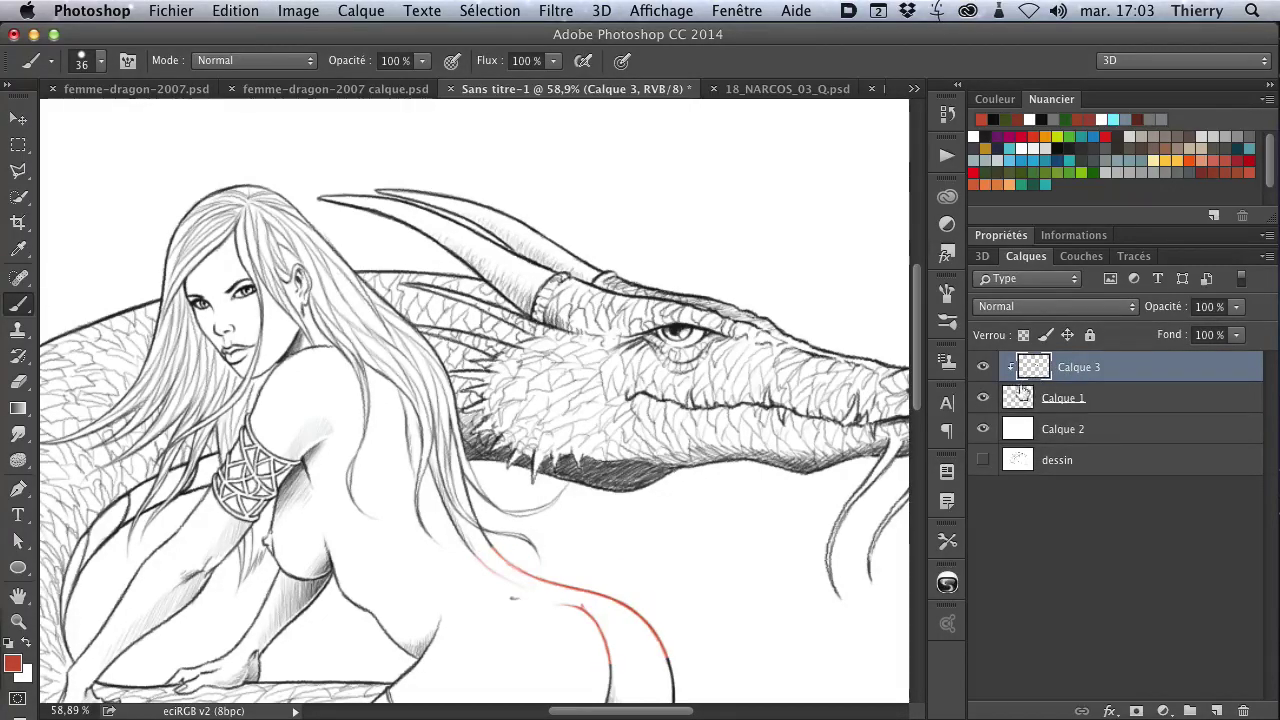
{"action": "left_click_drag", "start_coordinate": [615, 623], "coordinate": [635, 413]}
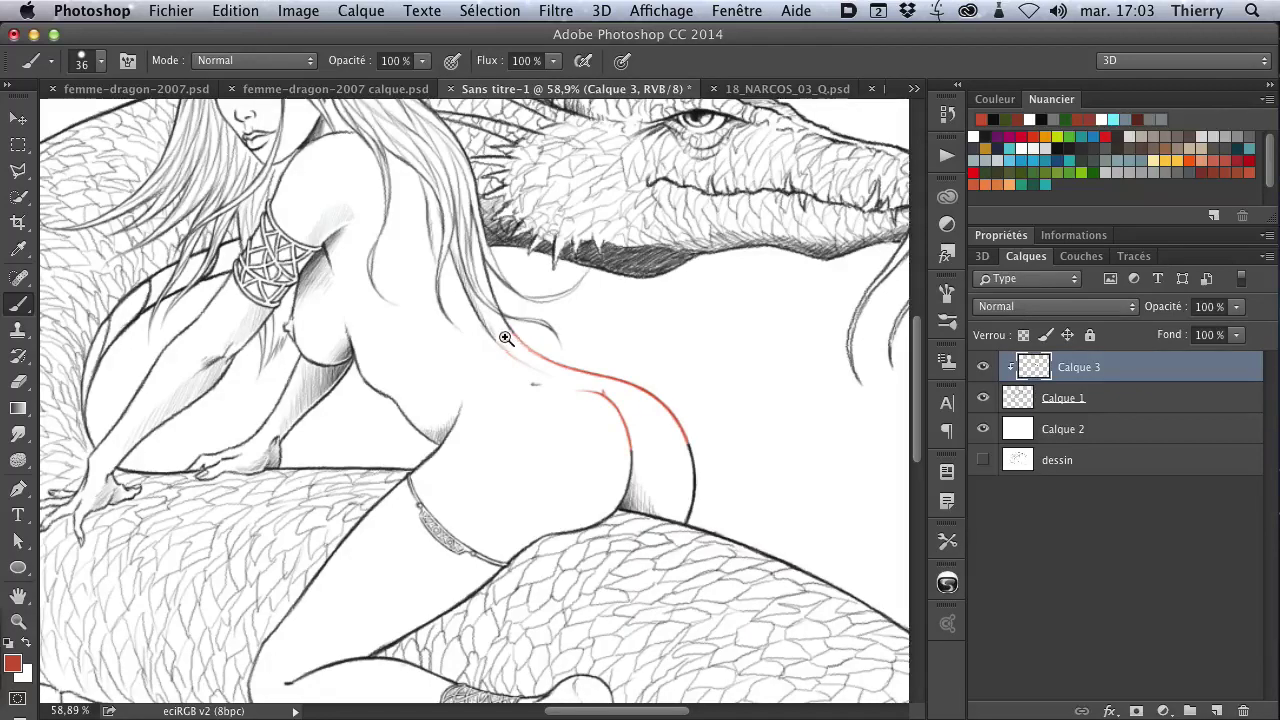
{"action": "left_click_drag", "start_coordinate": [677, 417], "coordinate": [768, 451]}
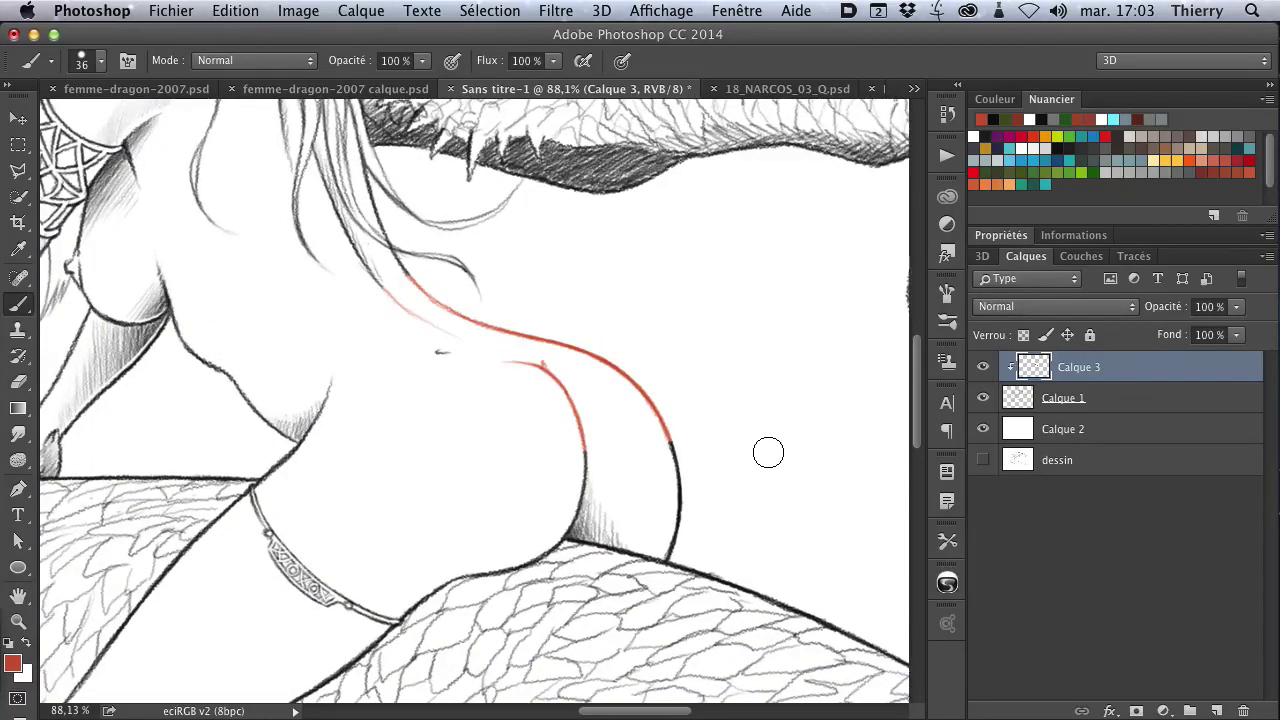
{"action": "mouse_move", "coordinate": [583, 451]}
{"action": "left_mouse_down"}
{"action": "mouse_move", "coordinate": [569, 526]}
{"action": "mouse_move", "coordinate": [615, 533]}
{"action": "mouse_move", "coordinate": [674, 508]}
{"action": "mouse_move", "coordinate": [669, 440]}
{"action": "left_mouse_up"}
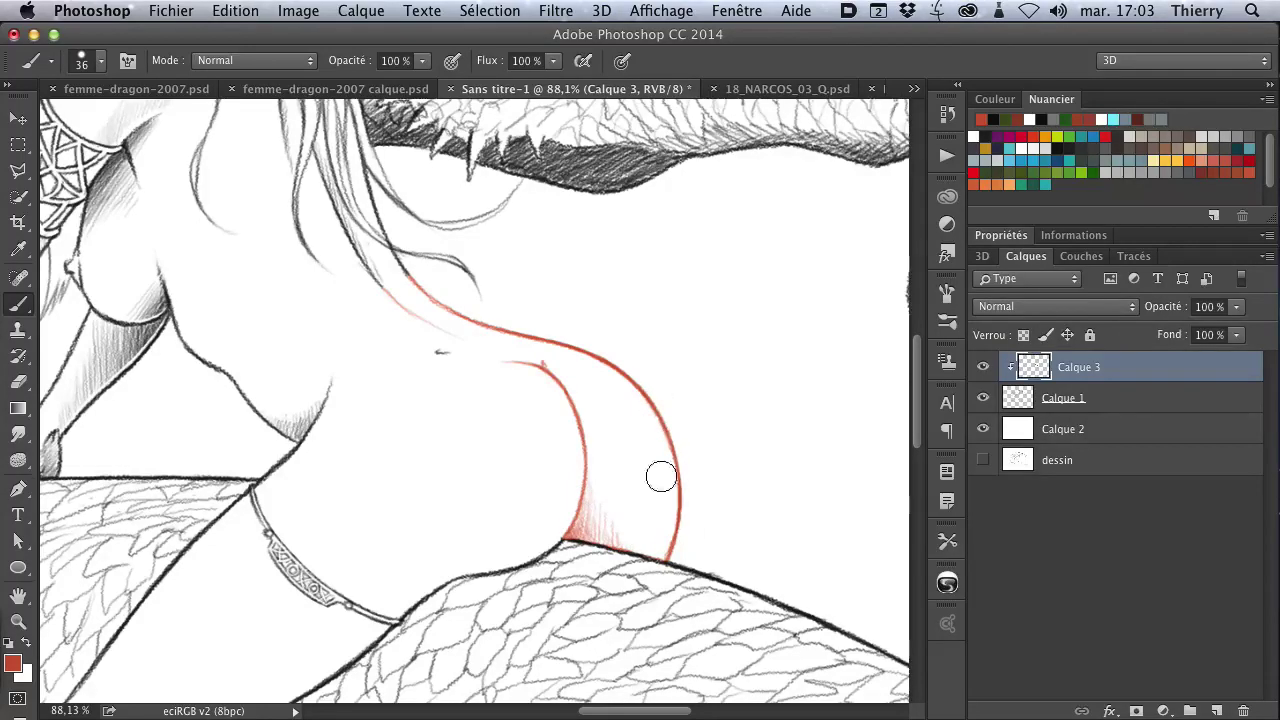
{"action": "left_click_drag", "start_coordinate": [396, 280], "coordinate": [356, 248]}
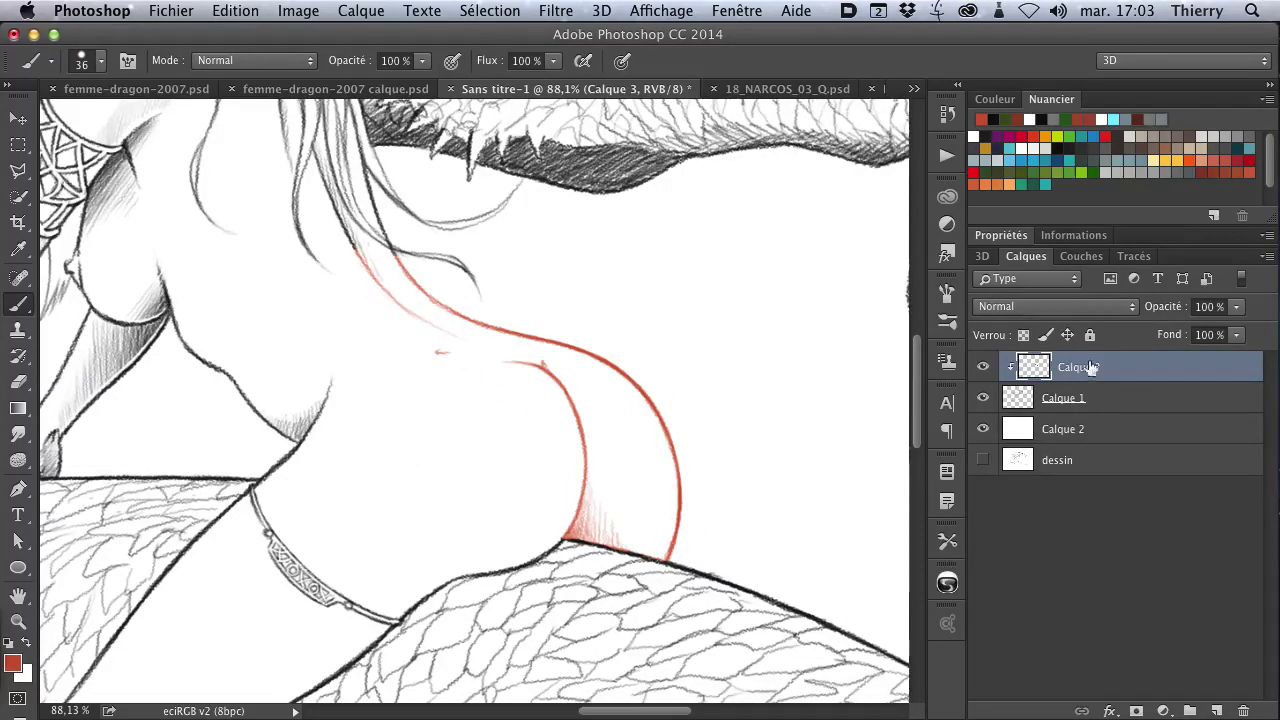
{"action": "scroll", "coordinate": [694, 508], "scroll_direction": "up", "scroll_amount": 5}
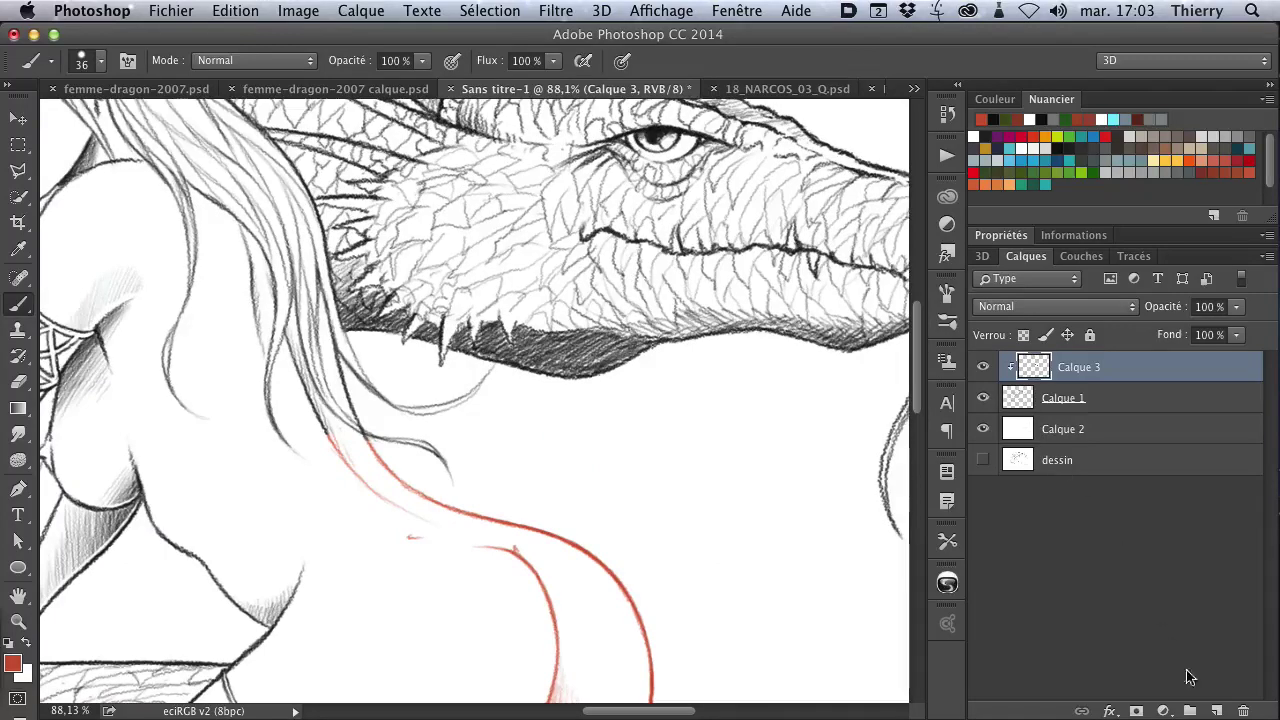
On a new clipped Calque 4, brush dark green over the dragon's mouth, jaw, snout, brow and horns
{"action": "left_click", "coordinate": [1217, 712]}
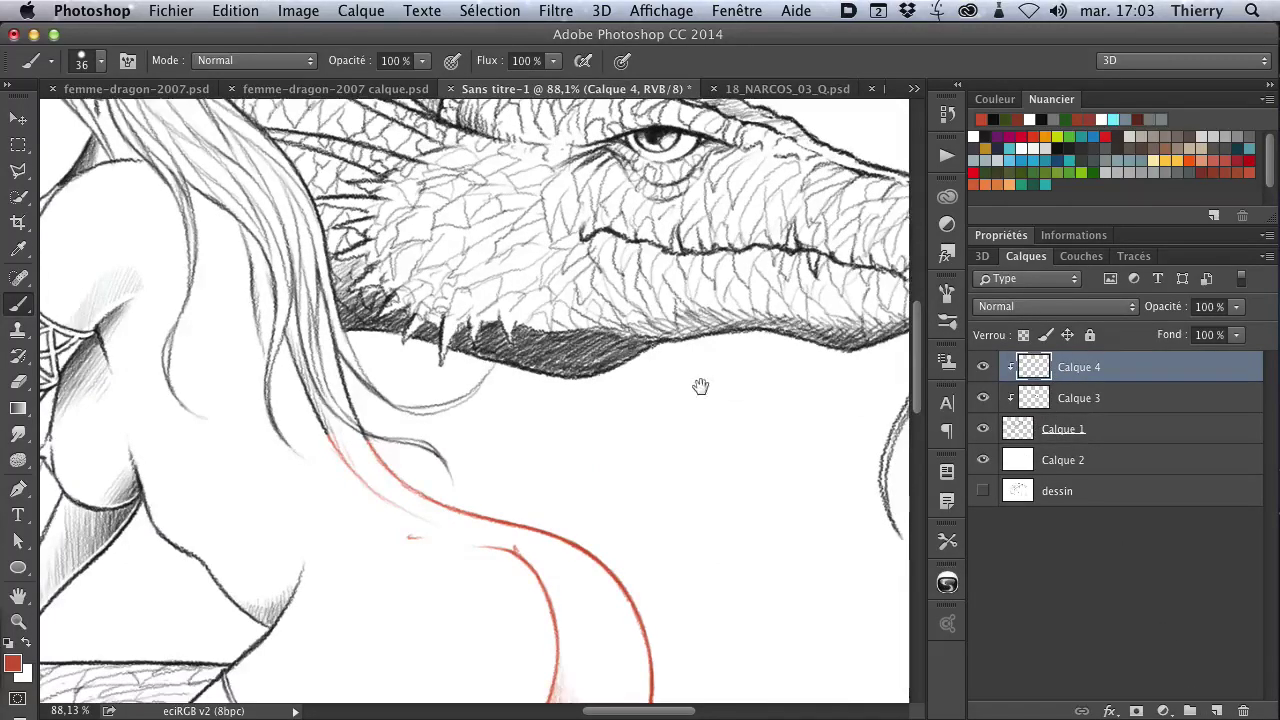
{"action": "left_click_drag", "start_coordinate": [700, 386], "coordinate": [651, 537]}
{"action": "left_click", "coordinate": [1025, 165]}
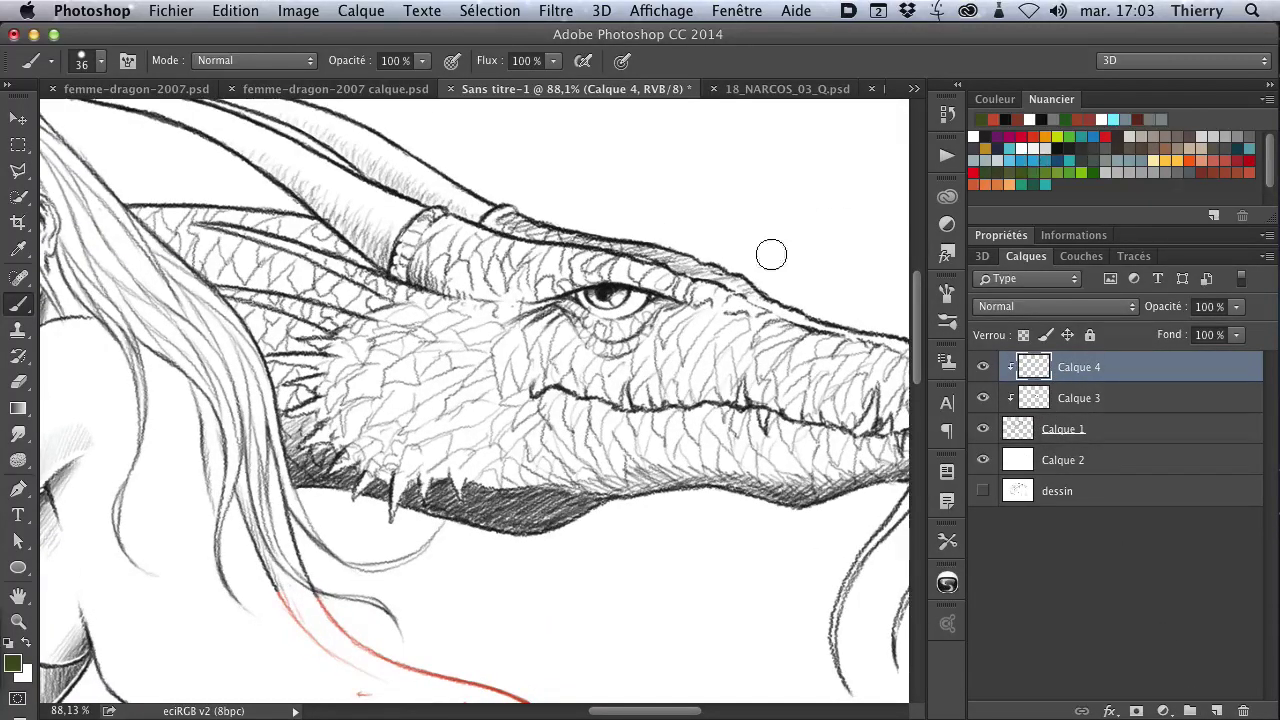
{"action": "left_click_drag", "start_coordinate": [780, 407], "coordinate": [607, 396]}
{"action": "mouse_move", "coordinate": [470, 495]}
{"action": "left_mouse_down"}
{"action": "mouse_move", "coordinate": [560, 520]}
{"action": "mouse_move", "coordinate": [630, 500]}
{"action": "mouse_move", "coordinate": [400, 500]}
{"action": "mouse_move", "coordinate": [360, 470]}
{"action": "mouse_move", "coordinate": [300, 470]}
{"action": "mouse_move", "coordinate": [352, 297]}
{"action": "left_mouse_up"}
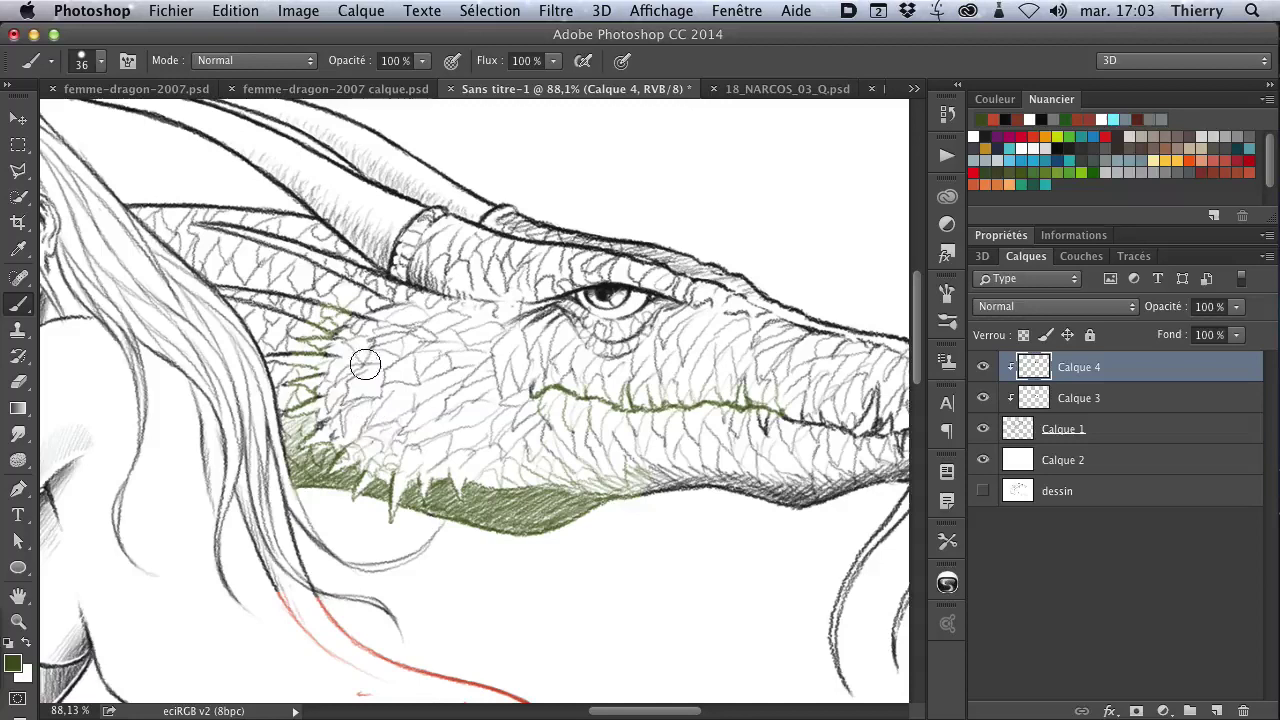
{"action": "key", "text": "bracketright"}
{"action": "key", "text": "bracketright"}
{"action": "key", "text": "bracketright"}
{"action": "mouse_move", "coordinate": [757, 240]}
{"action": "left_mouse_down"}
{"action": "mouse_move", "coordinate": [519, 408]}
{"action": "mouse_move", "coordinate": [800, 355]}
{"action": "mouse_move", "coordinate": [850, 470]}
{"action": "mouse_move", "coordinate": [652, 457]}
{"action": "left_mouse_up"}
{"action": "mouse_move", "coordinate": [513, 240]}
{"action": "left_mouse_down"}
{"action": "mouse_move", "coordinate": [400, 250]}
{"action": "mouse_move", "coordinate": [300, 330]}
{"action": "mouse_move", "coordinate": [600, 471]}
{"action": "left_mouse_up"}
{"action": "scroll", "coordinate": [497, 527], "scroll_direction": "down", "scroll_amount": 5}
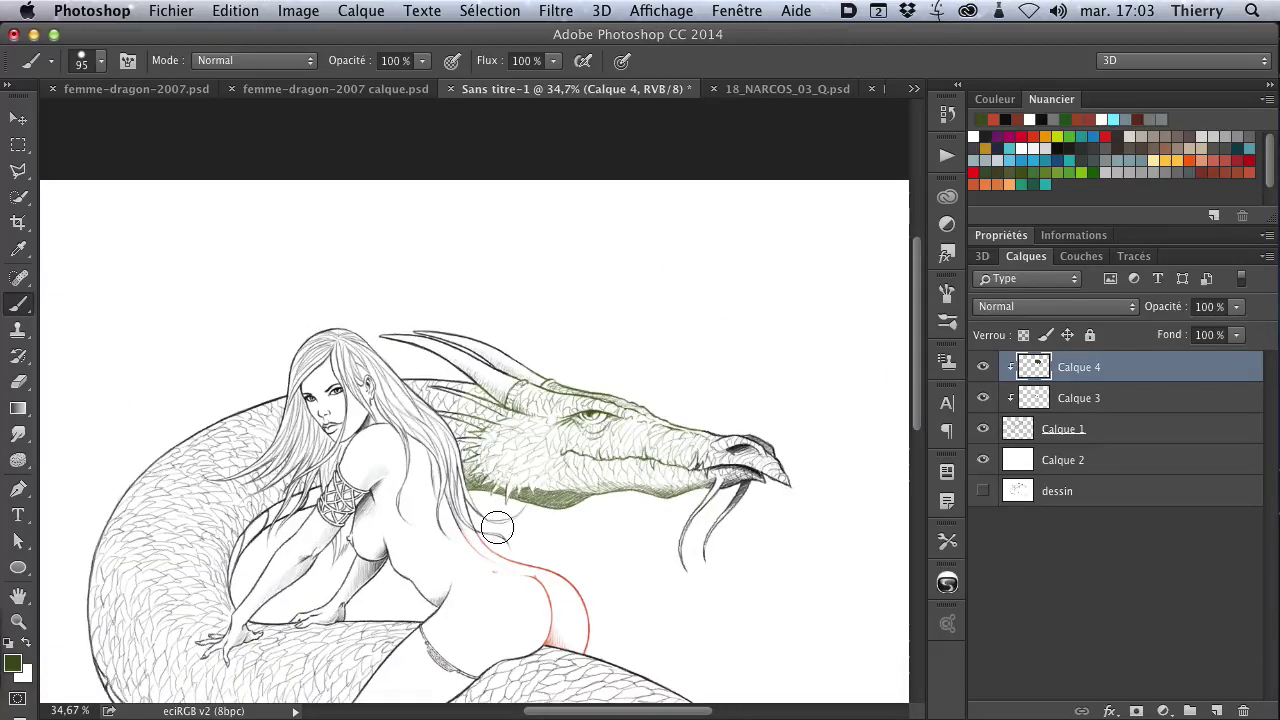
In femme-dragon-2007.psd, hide Calque 17, Calque 18, couleurs and fond to inspect the line art
{"action": "left_click", "coordinate": [121, 90]}
{"action": "left_click_drag", "start_coordinate": [665, 182], "coordinate": [737, 273]}
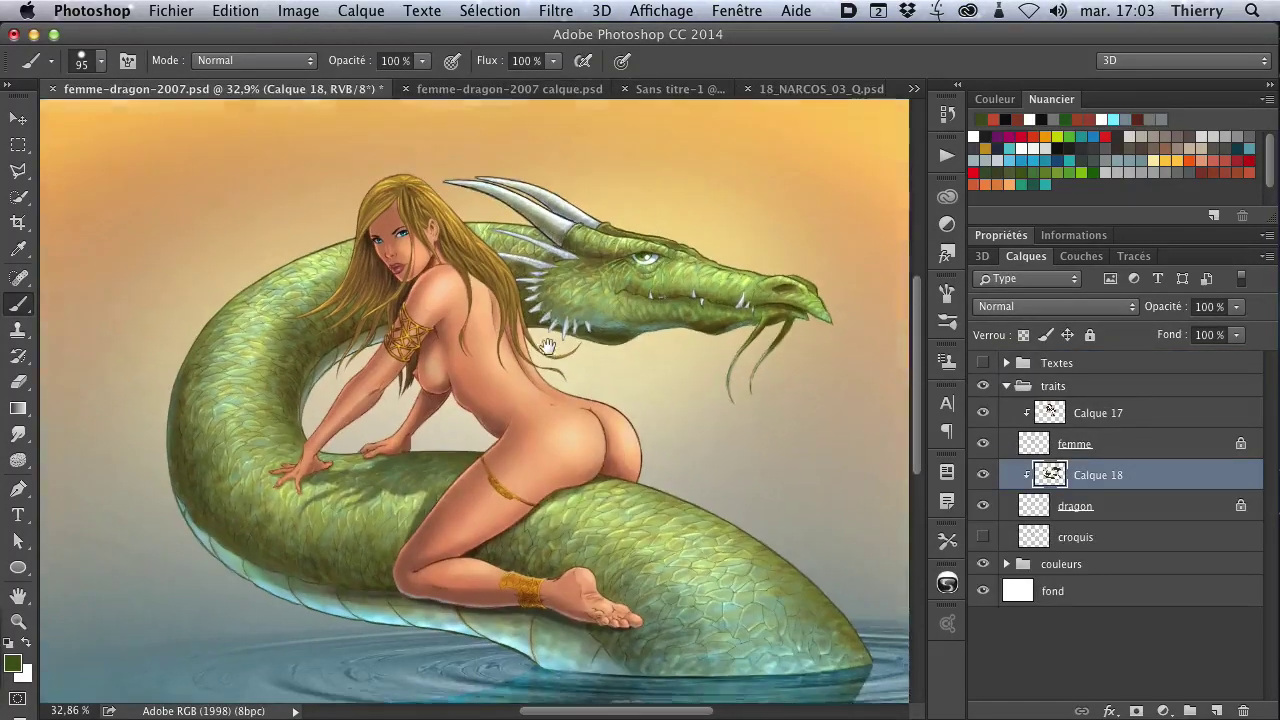
{"action": "left_click", "coordinate": [976, 414]}
{"action": "left_click", "coordinate": [982, 476]}
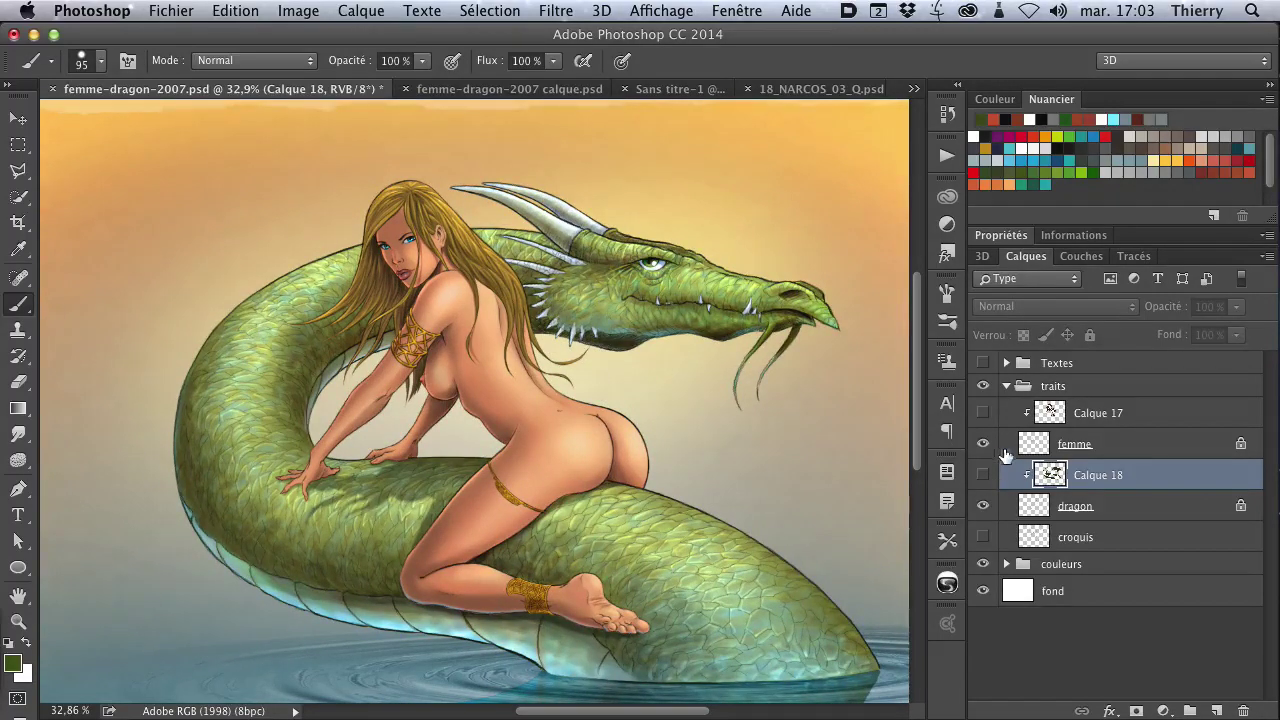
{"action": "left_click", "coordinate": [979, 592]}
{"action": "left_click", "coordinate": [983, 566]}
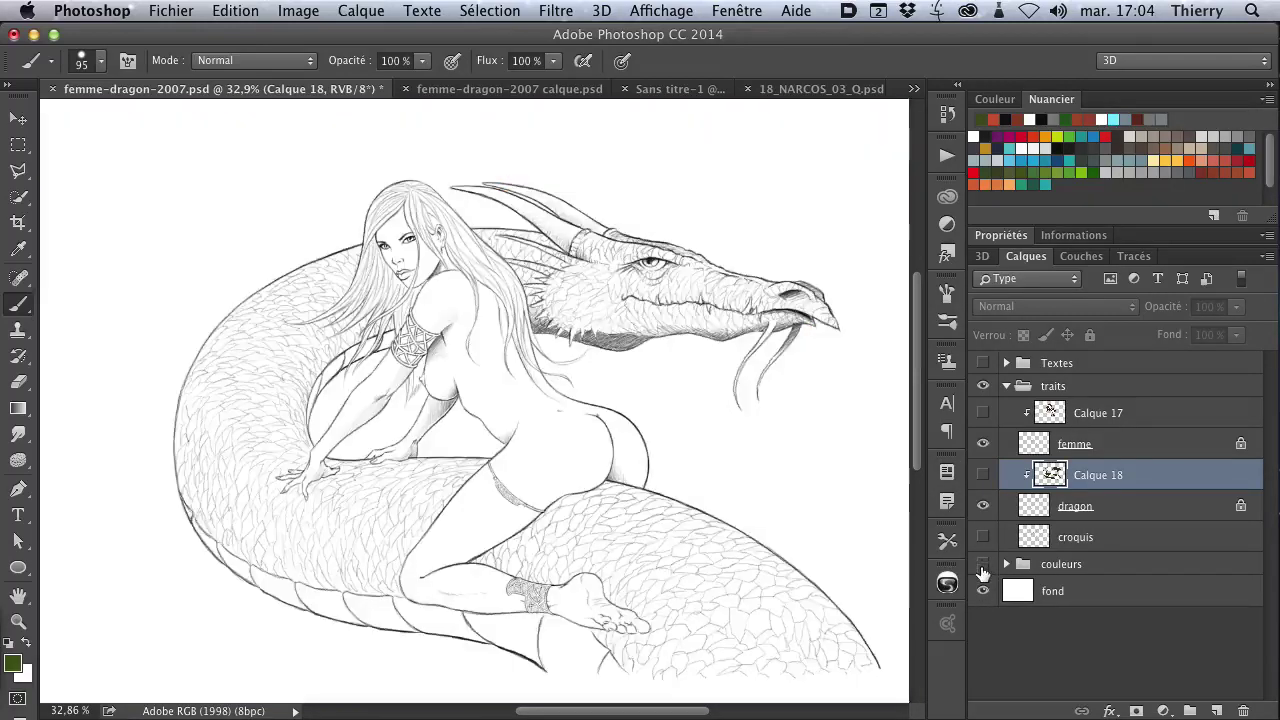
{"action": "left_click", "coordinate": [982, 592]}
{"action": "left_click_drag", "start_coordinate": [561, 344], "coordinate": [621, 386]}
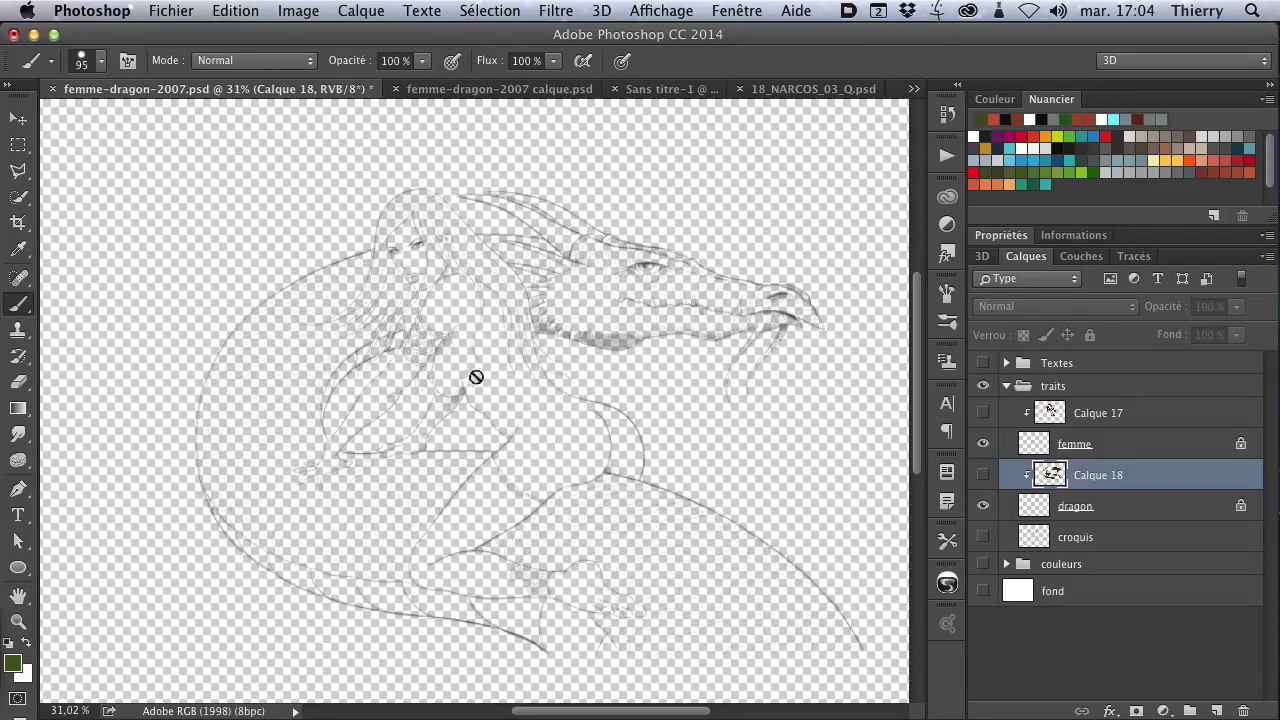
Compare the femme, dragon and croquis layers, then restore fond, Calque 17, Calque 18 and couleurs
{"action": "left_click", "coordinate": [982, 590]}
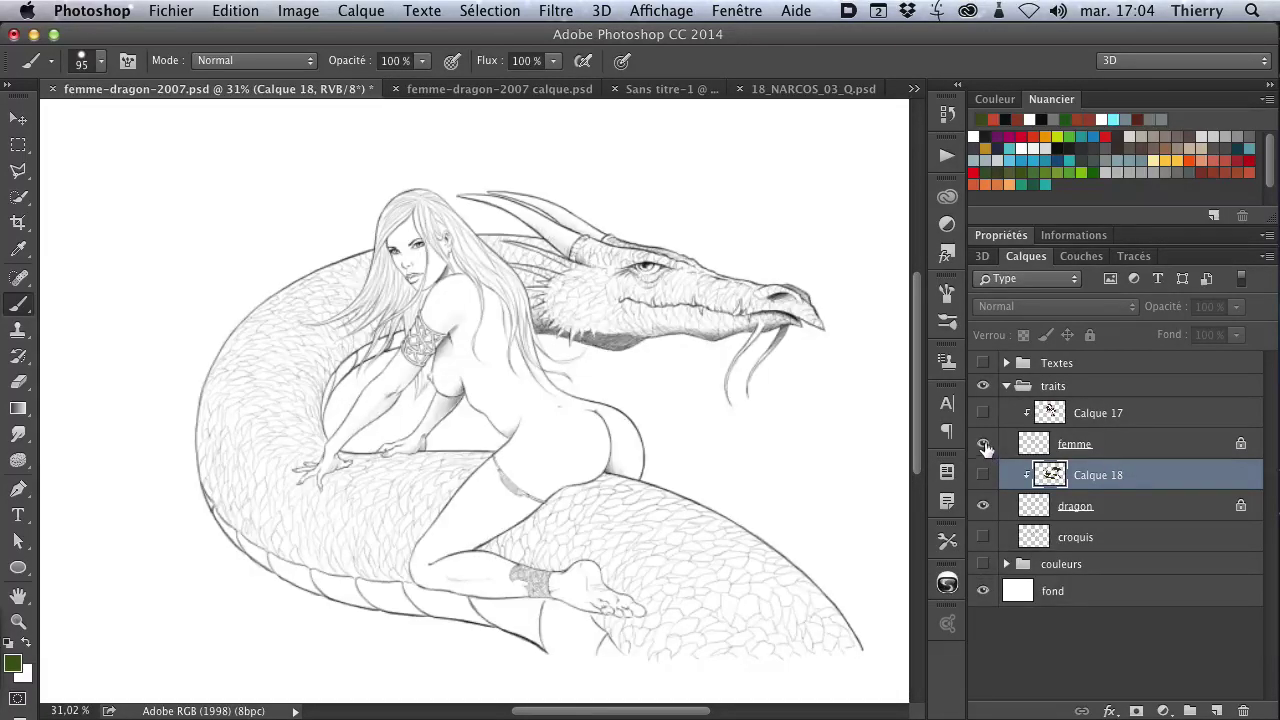
{"action": "left_click", "coordinate": [984, 444]}
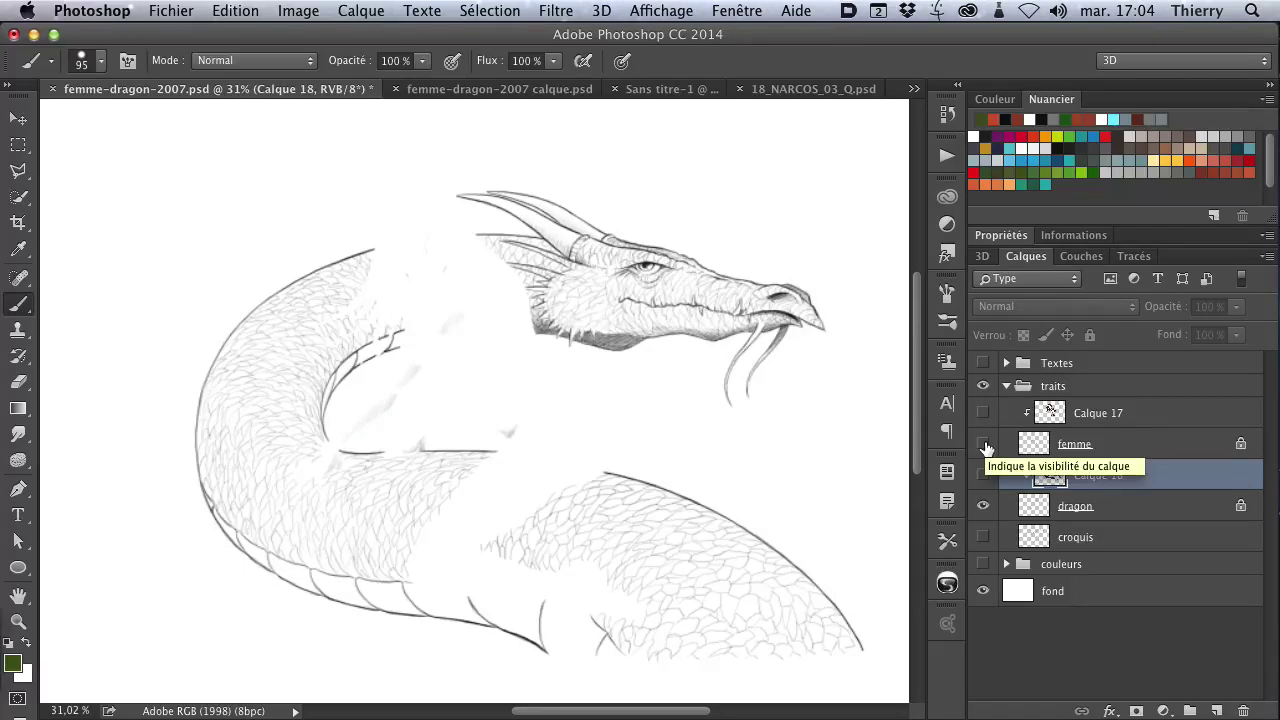
{"action": "left_click", "coordinate": [983, 444]}
{"action": "left_click", "coordinate": [983, 510]}
{"action": "left_click", "coordinate": [981, 509]}
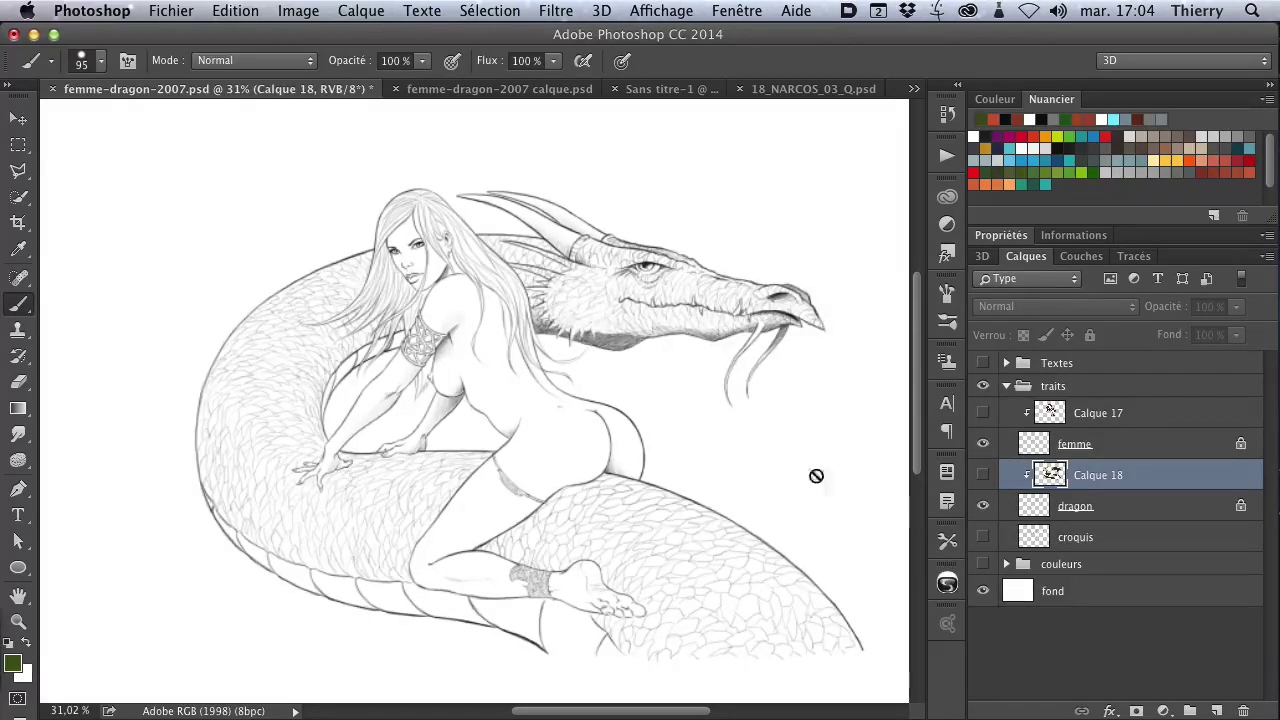
{"action": "left_click", "coordinate": [983, 415]}
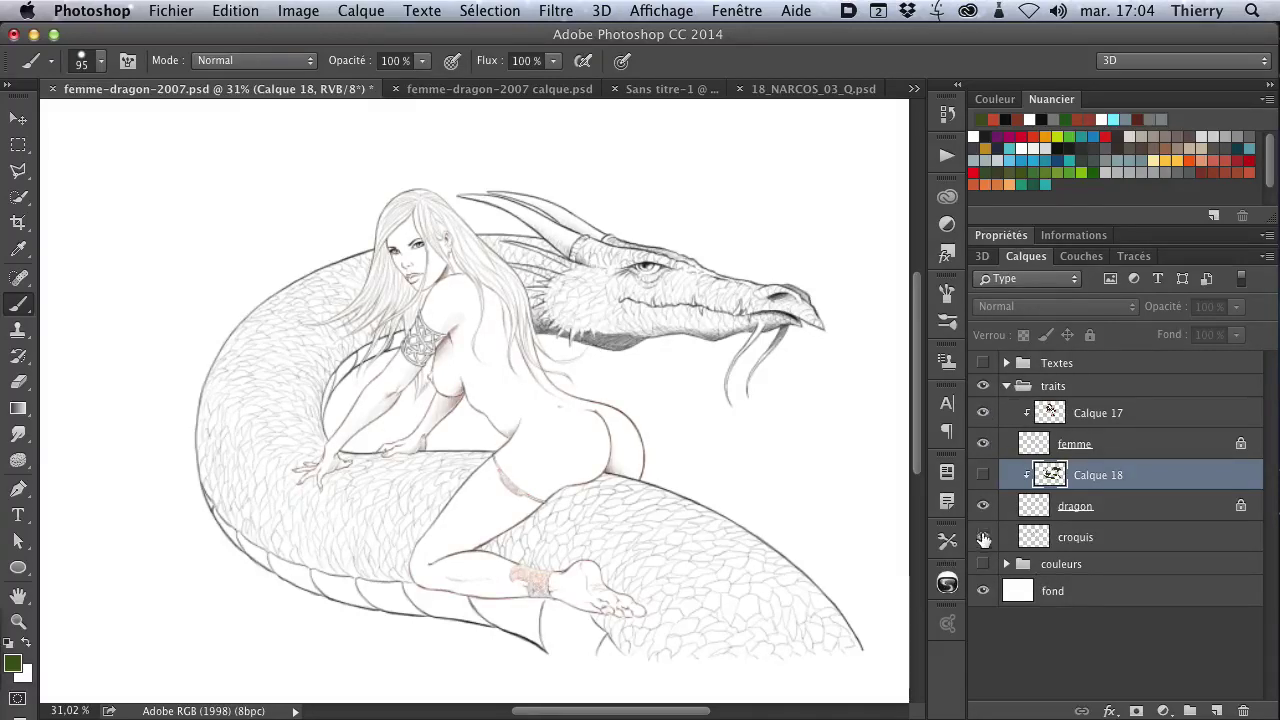
{"action": "left_click", "coordinate": [983, 538]}
{"action": "left_click", "coordinate": [983, 537]}
{"action": "left_click", "coordinate": [982, 476]}
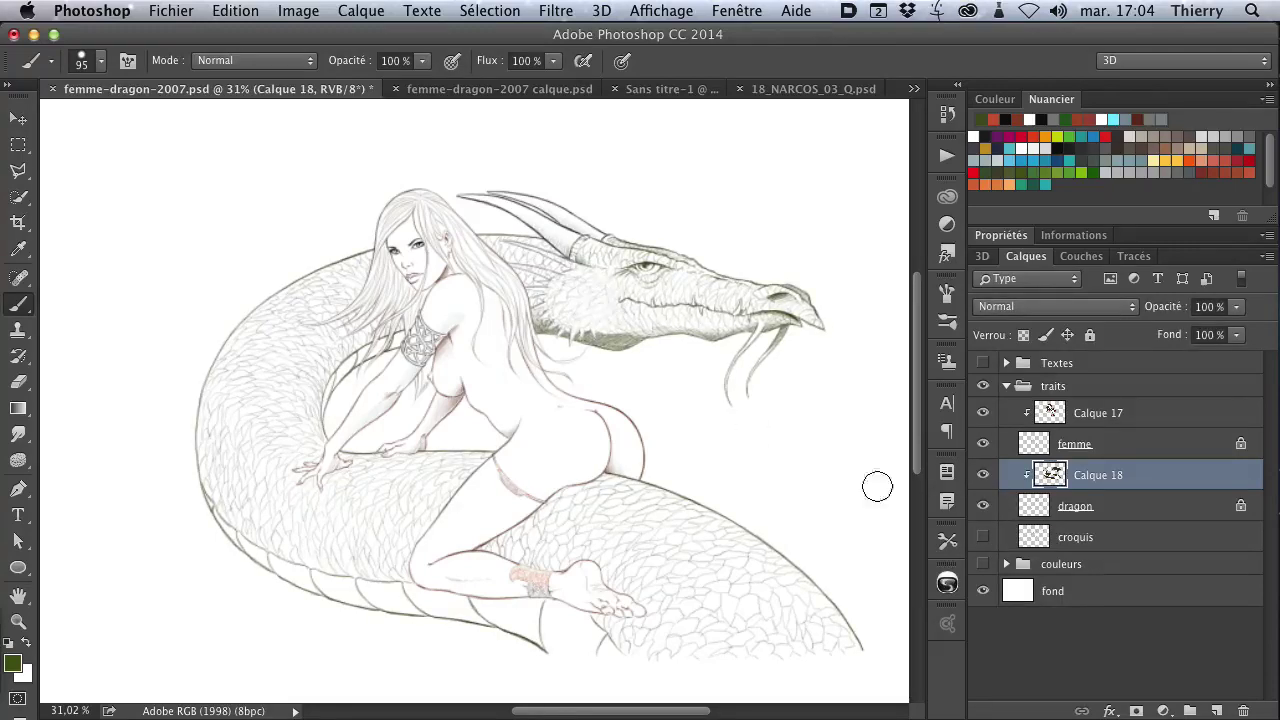
{"action": "left_click", "coordinate": [982, 565]}
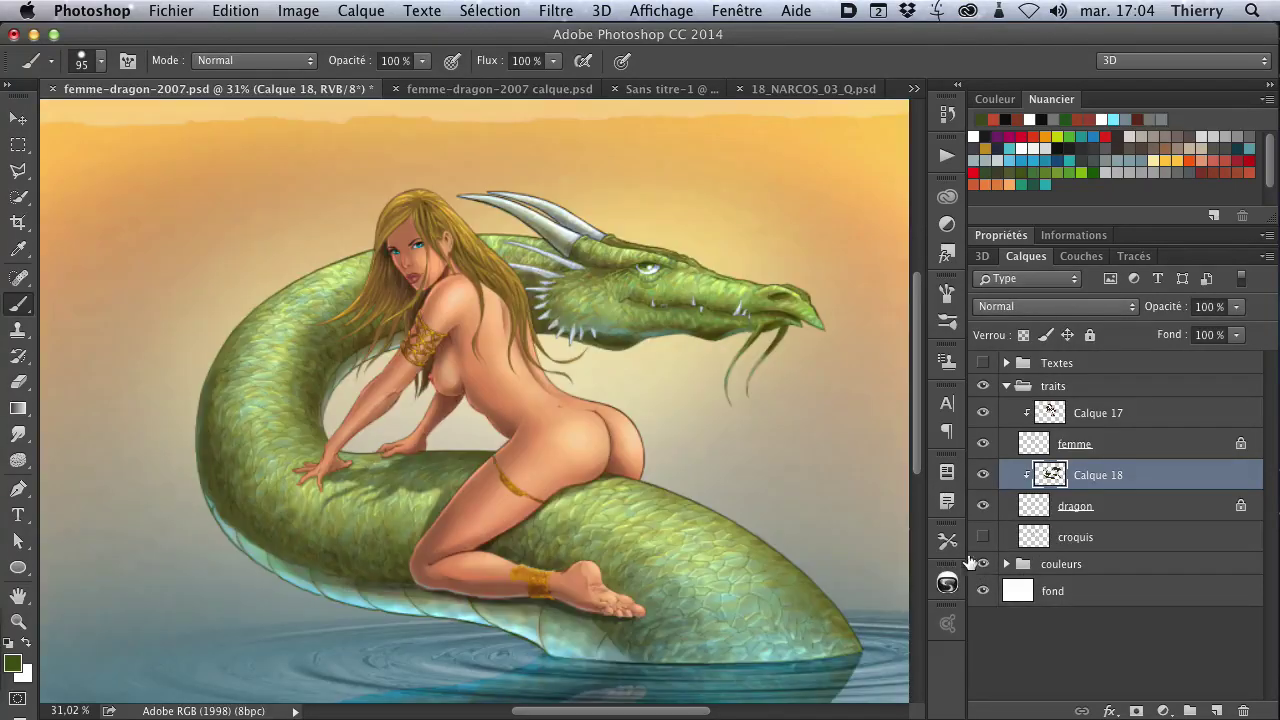
Tint the dragon's horn lines light grey on Calque 18 with a smaller brush, then add a layer mask
{"action": "mouse_move", "coordinate": [635, 255]}
{"action": "left_mouse_down"}
{"action": "mouse_move", "coordinate": [643, 237]}
{"action": "mouse_move", "coordinate": [580, 251]}
{"action": "mouse_move", "coordinate": [474, 354]}
{"action": "mouse_move", "coordinate": [438, 343]}
{"action": "left_mouse_up"}
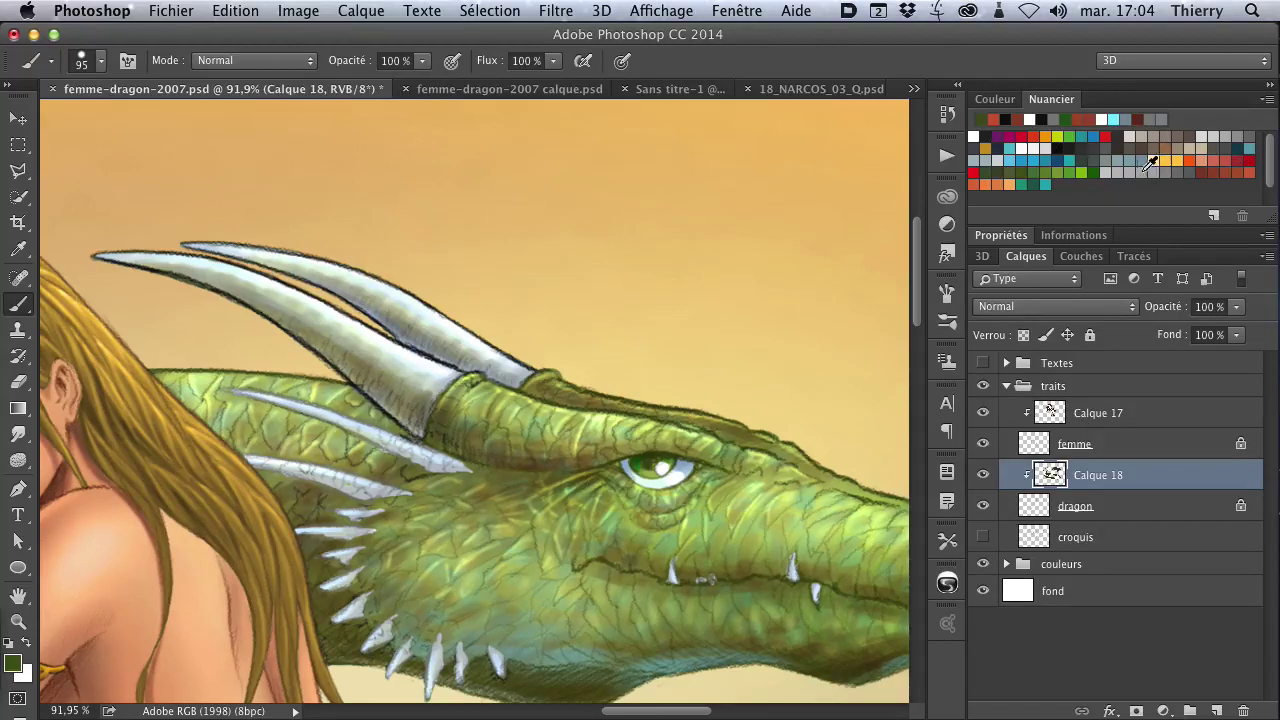
{"action": "left_click", "coordinate": [1152, 162]}
{"action": "mouse_move", "coordinate": [112, 238]}
{"action": "left_mouse_down"}
{"action": "mouse_move", "coordinate": [80, 266]}
{"action": "mouse_move", "coordinate": [91, 222]}
{"action": "left_mouse_up"}
{"action": "mouse_move", "coordinate": [163, 253]}
{"action": "left_mouse_down"}
{"action": "mouse_move", "coordinate": [300, 286]}
{"action": "mouse_move", "coordinate": [455, 372]}
{"action": "left_mouse_up"}
{"action": "mouse_move", "coordinate": [178, 242]}
{"action": "left_mouse_down"}
{"action": "mouse_move", "coordinate": [274, 243]}
{"action": "mouse_move", "coordinate": [371, 277]}
{"action": "mouse_move", "coordinate": [254, 246]}
{"action": "mouse_move", "coordinate": [393, 285]}
{"action": "mouse_move", "coordinate": [520, 356]}
{"action": "mouse_move", "coordinate": [495, 353]}
{"action": "mouse_move", "coordinate": [534, 357]}
{"action": "mouse_move", "coordinate": [513, 352]}
{"action": "left_mouse_up"}
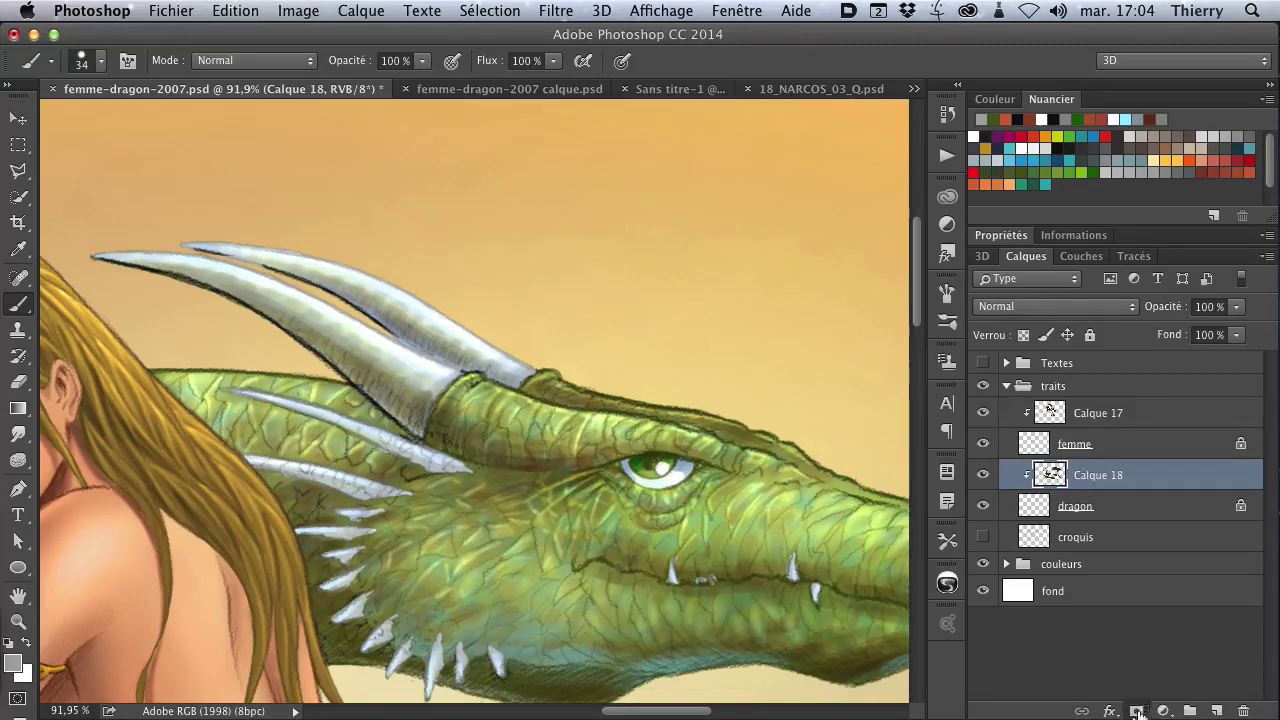
{"action": "left_click", "coordinate": [1164, 710]}
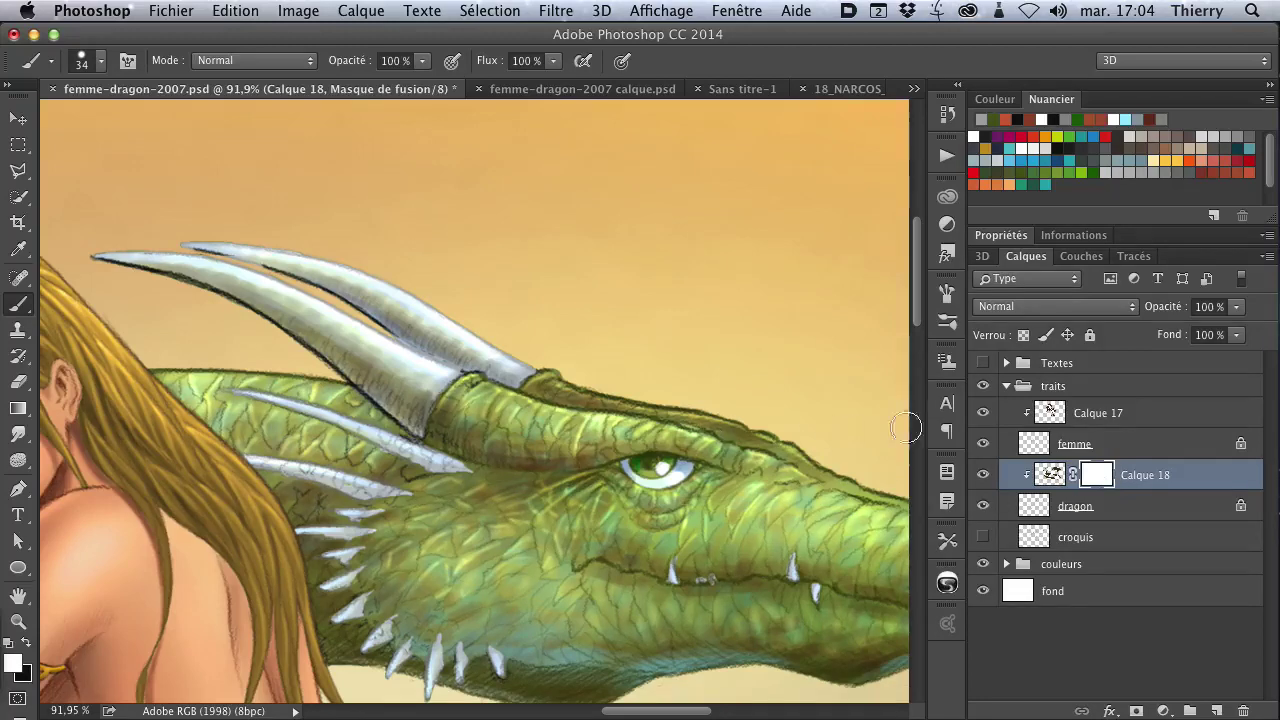
Keep Calque 18 clipped and paint black on its mask over the brow ridge and upper eyelid
{"action": "scroll", "coordinate": [760, 420], "scroll_direction": "down", "scroll_amount": 3}
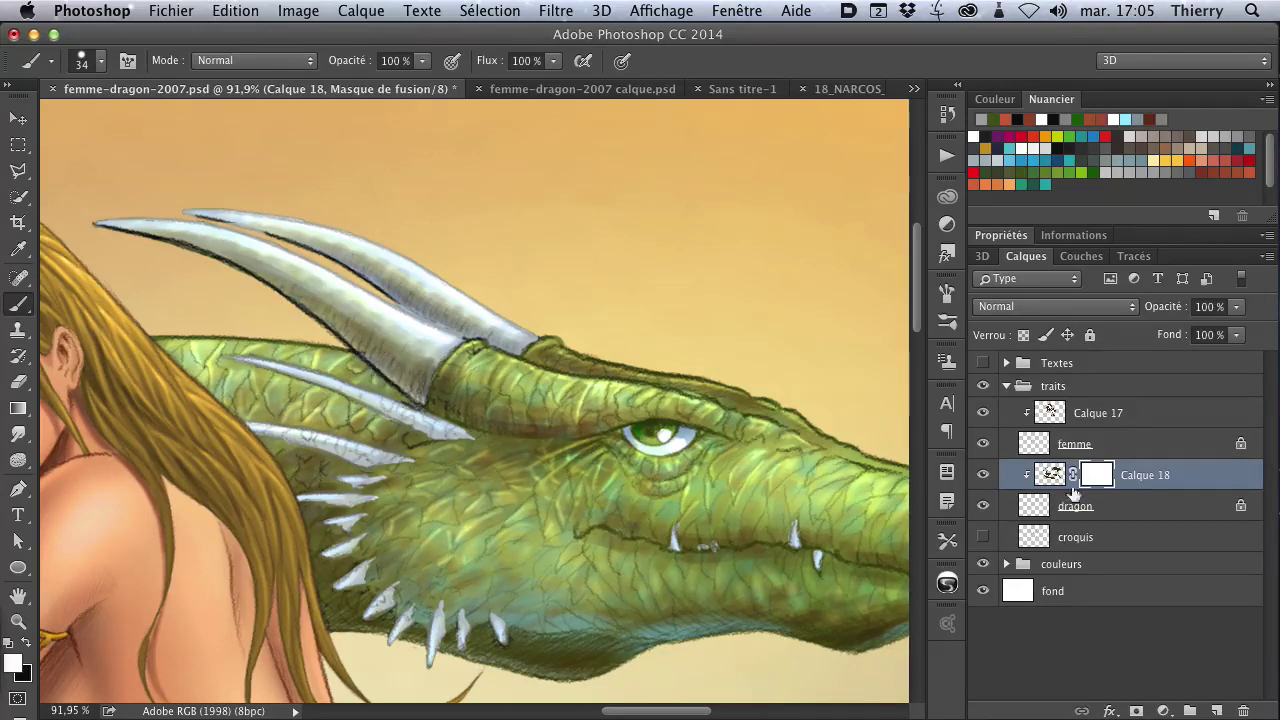
{"action": "left_click", "coordinate": [1040, 480], "text": "alt"}
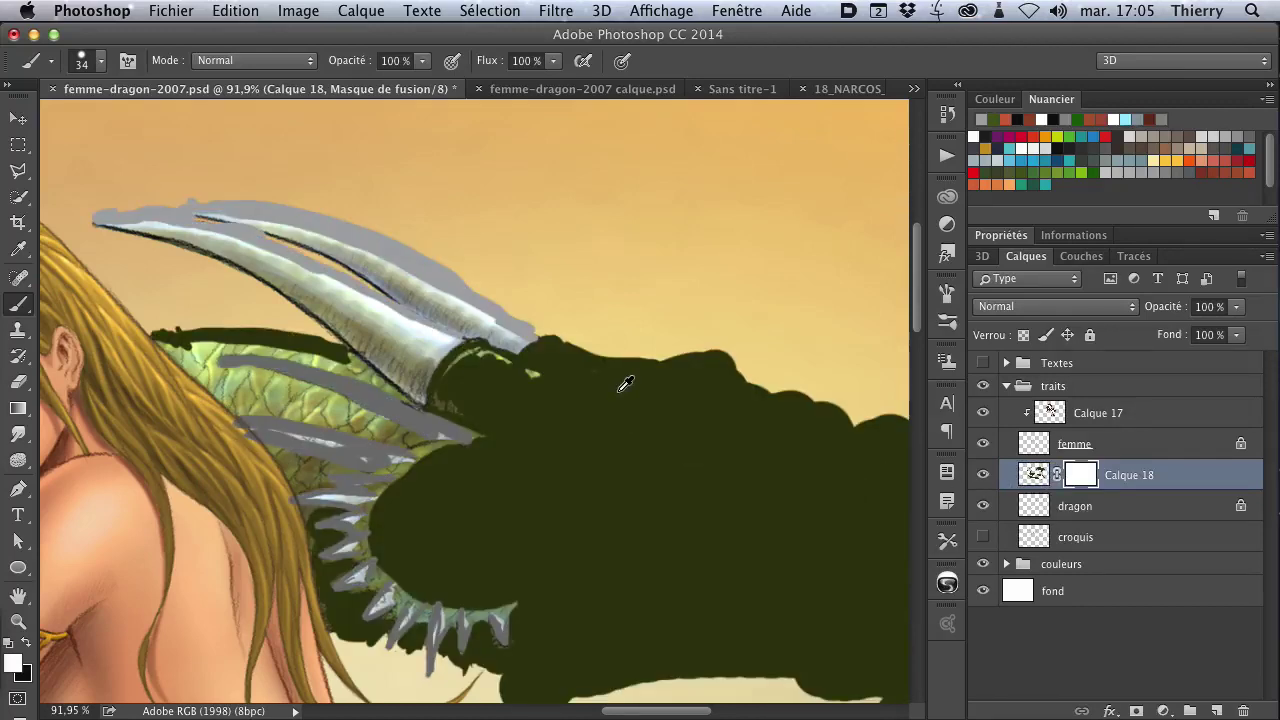
{"action": "left_click", "coordinate": [1036, 484], "text": "alt"}
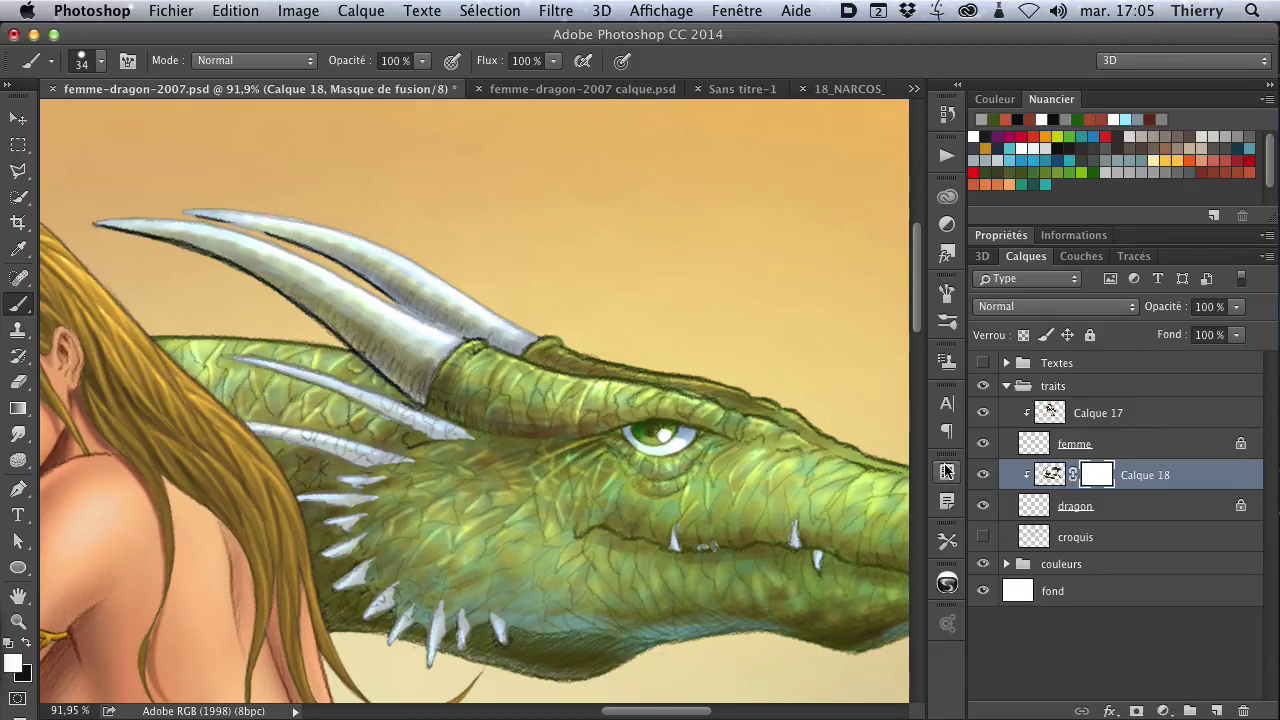
{"action": "left_click_drag", "start_coordinate": [723, 366], "coordinate": [586, 423]}
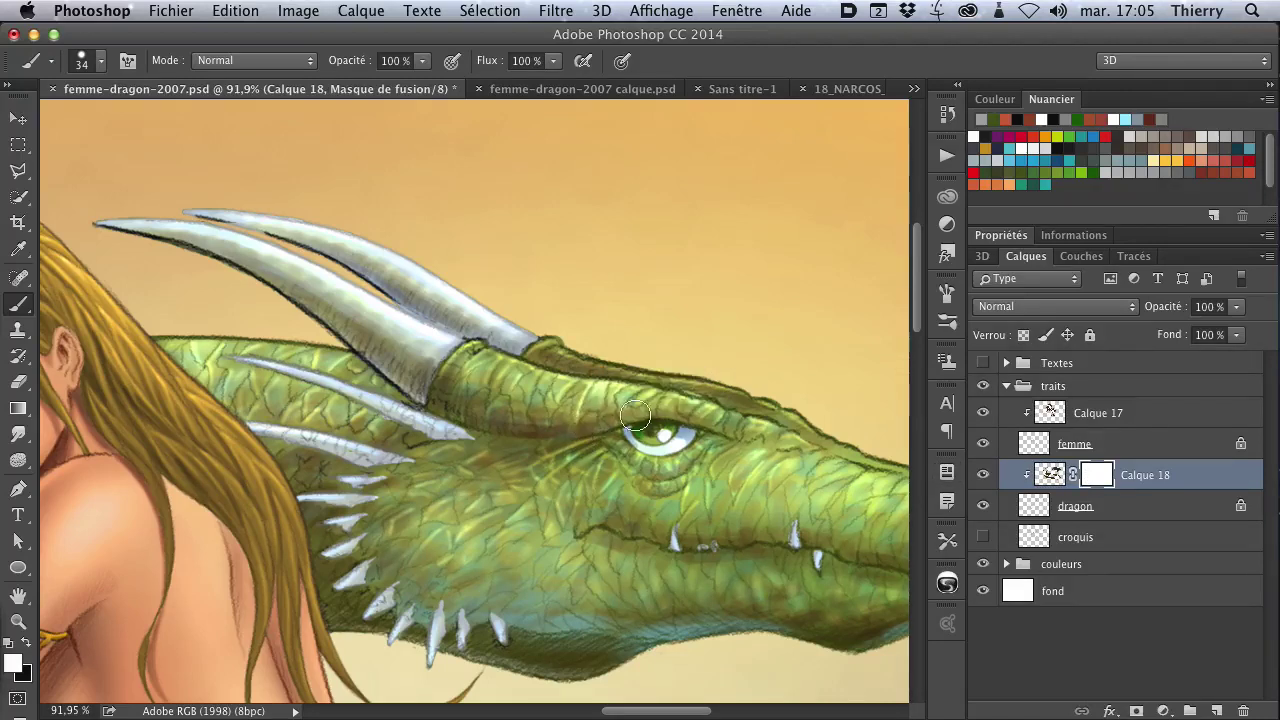
{"action": "key", "text": "x"}
{"action": "mouse_move", "coordinate": [655, 413]}
{"action": "left_mouse_down"}
{"action": "mouse_move", "coordinate": [716, 430]}
{"action": "mouse_move", "coordinate": [634, 436]}
{"action": "mouse_move", "coordinate": [700, 434]}
{"action": "mouse_move", "coordinate": [674, 488]}
{"action": "left_mouse_up"}
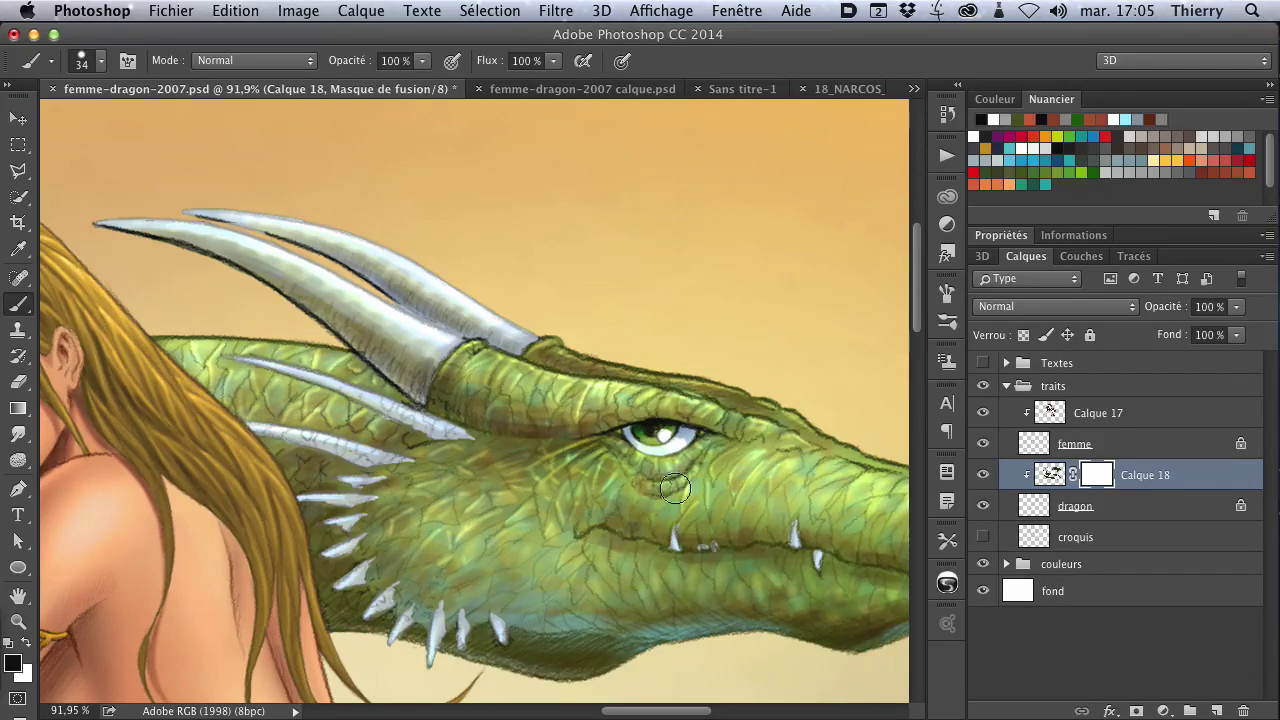
Mask Calque 18's tint along the mouth line near the teeth and jaw
{"action": "key", "text": "x"}
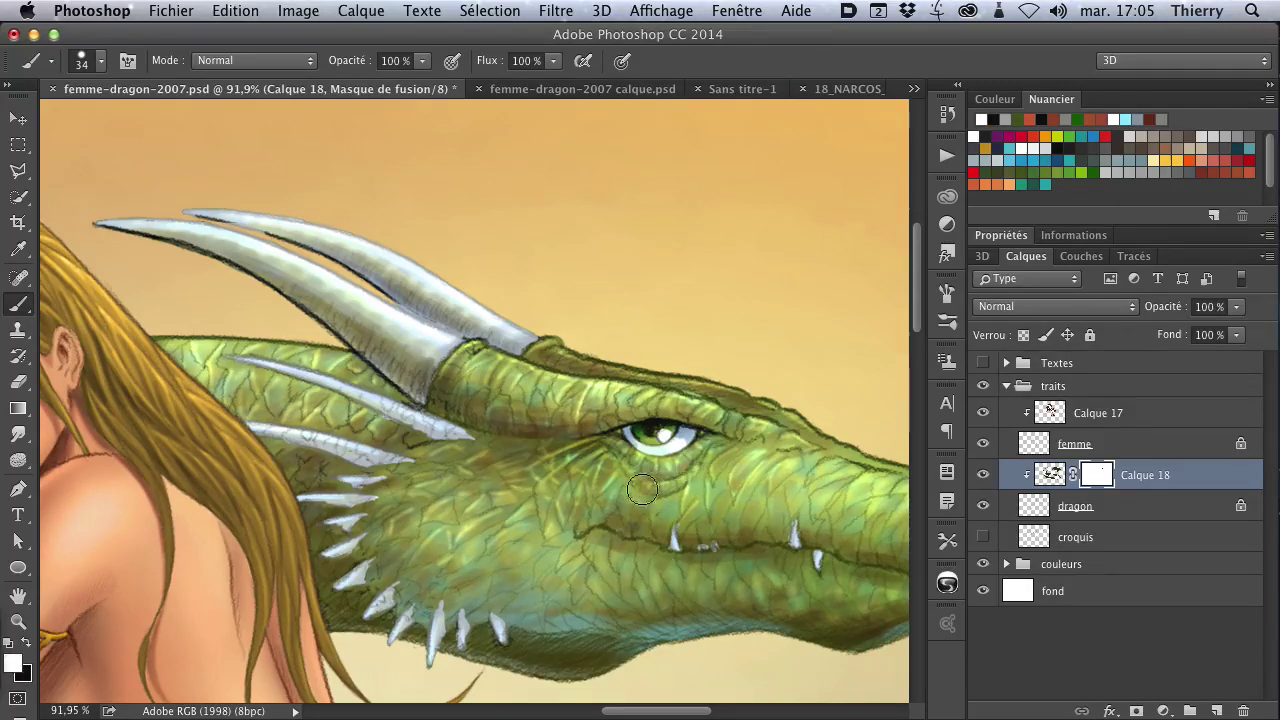
{"action": "key", "text": "x"}
{"action": "left_click_drag", "start_coordinate": [578, 530], "coordinate": [648, 536]}
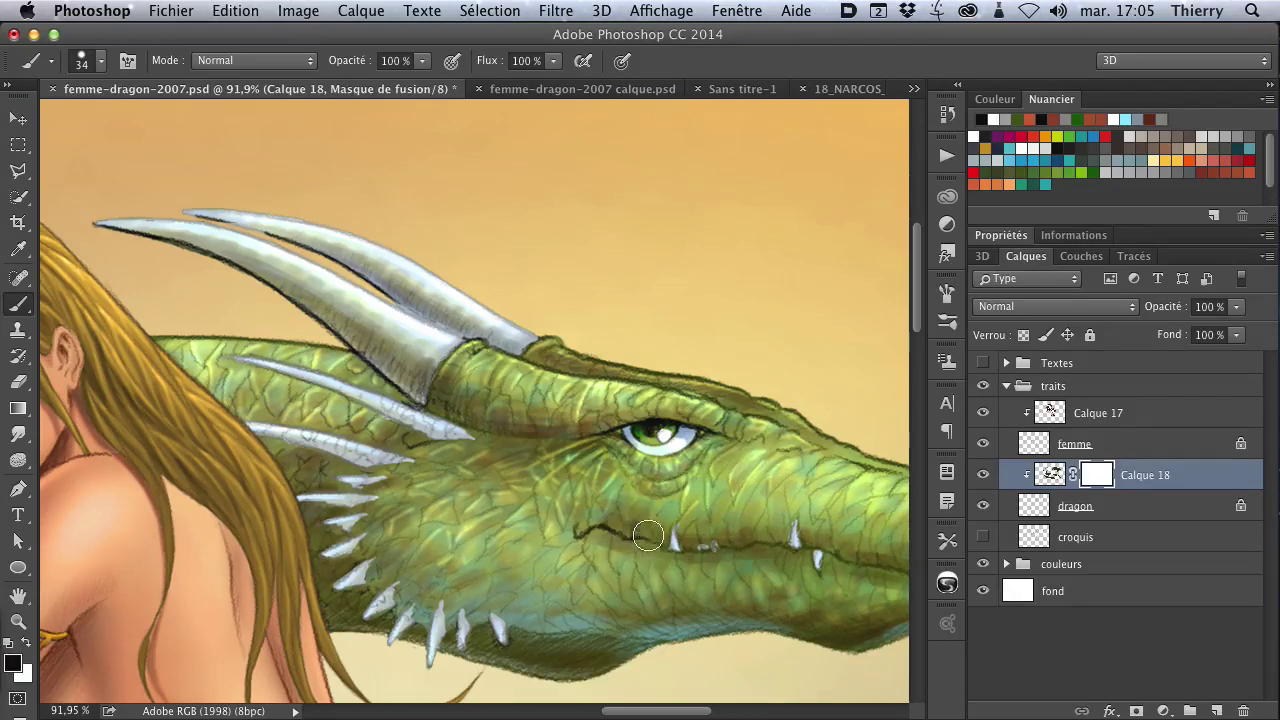
{"action": "scroll", "coordinate": [778, 484], "scroll_direction": "down", "scroll_amount": 5}
{"action": "scroll", "coordinate": [746, 274], "scroll_direction": "right", "scroll_amount": 8}
{"action": "mouse_move", "coordinate": [450, 400]}
{"action": "left_mouse_down"}
{"action": "mouse_move", "coordinate": [578, 402]}
{"action": "mouse_move", "coordinate": [880, 448]}
{"action": "left_mouse_up"}
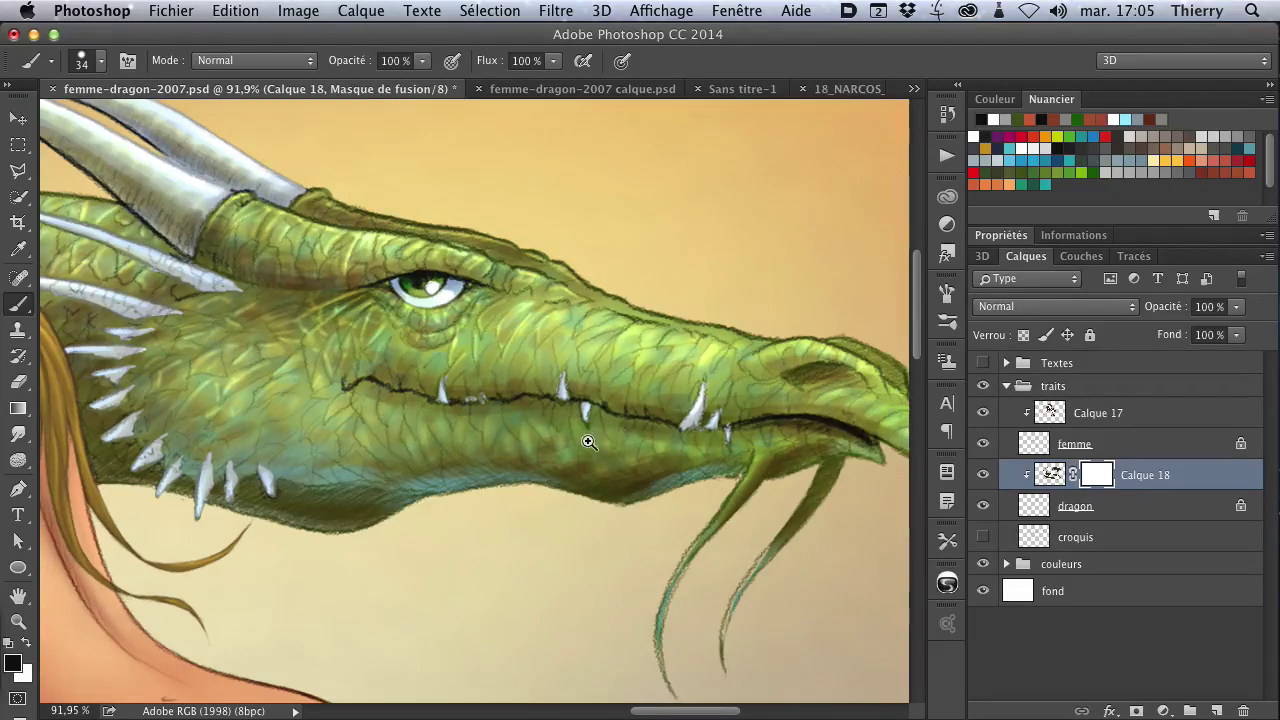
{"action": "left_click_drag", "start_coordinate": [589, 442], "coordinate": [457, 287]}
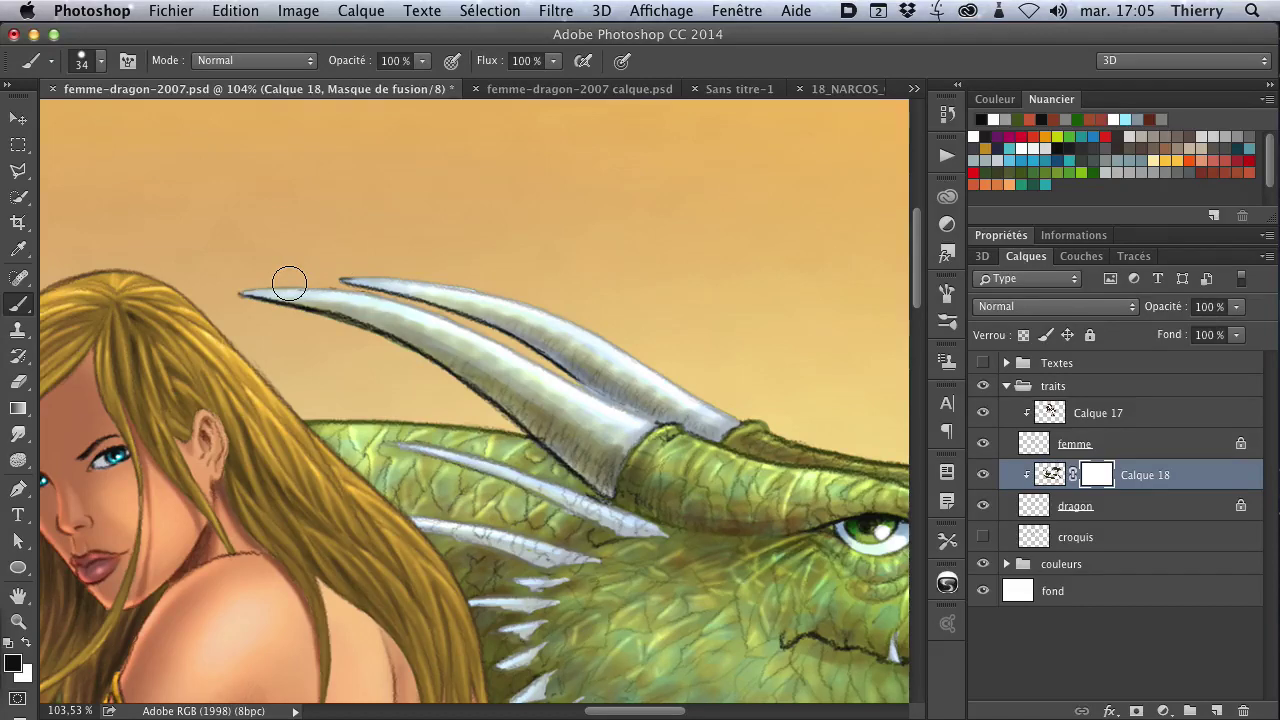
{"action": "scroll", "coordinate": [309, 391], "scroll_direction": "down", "scroll_amount": 5}
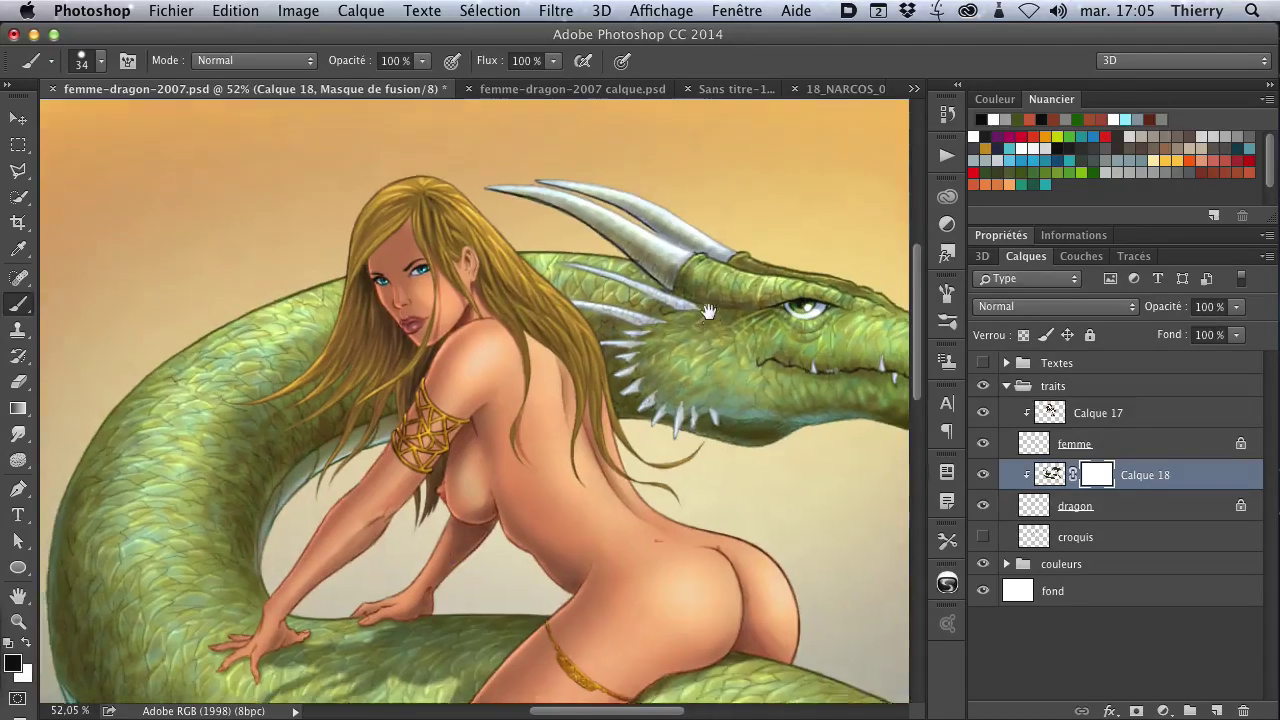
{"action": "scroll", "coordinate": [506, 341], "scroll_direction": "right", "scroll_amount": 5}
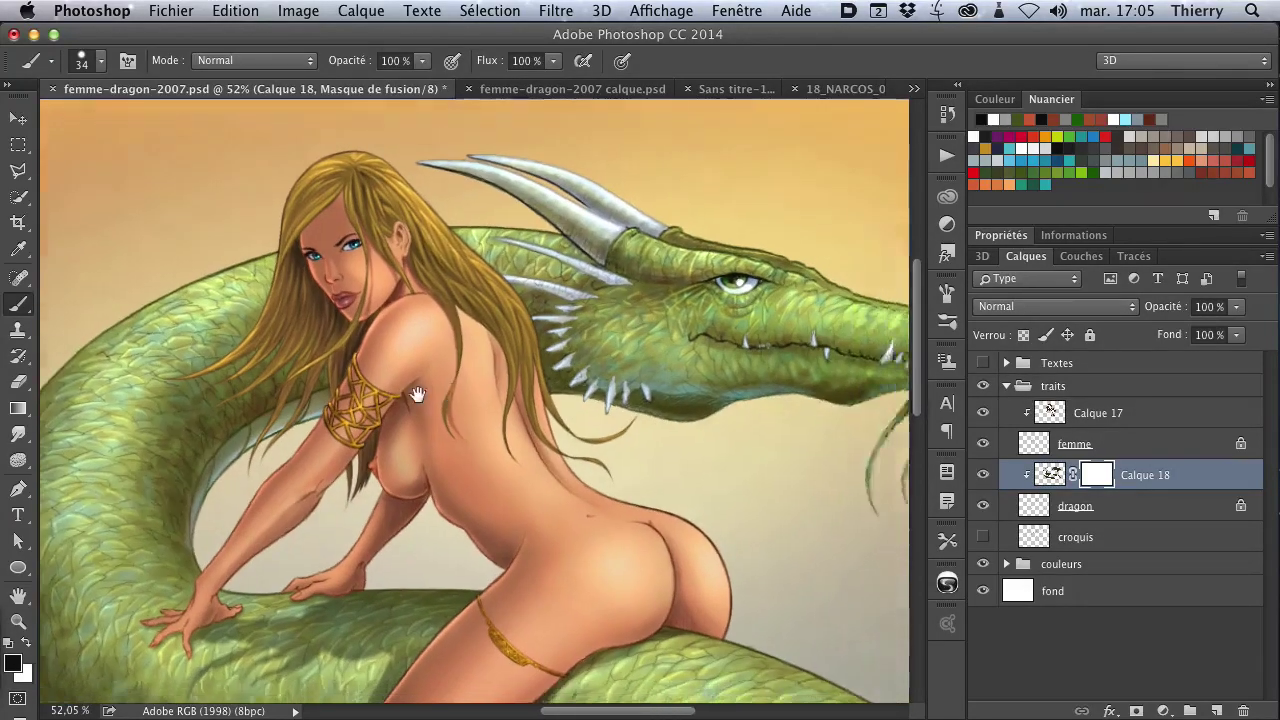
{"action": "scroll", "coordinate": [530, 350], "scroll_direction": "right", "scroll_amount": 5}
{"action": "scroll", "coordinate": [560, 355], "scroll_direction": "down", "scroll_amount": 2}
{"action": "scroll", "coordinate": [595, 364], "scroll_direction": "right", "scroll_amount": 3}
{"action": "scroll", "coordinate": [595, 364], "scroll_direction": "down", "scroll_amount": 3}
{"action": "scroll", "coordinate": [596, 360], "scroll_direction": "left", "scroll_amount": 3}
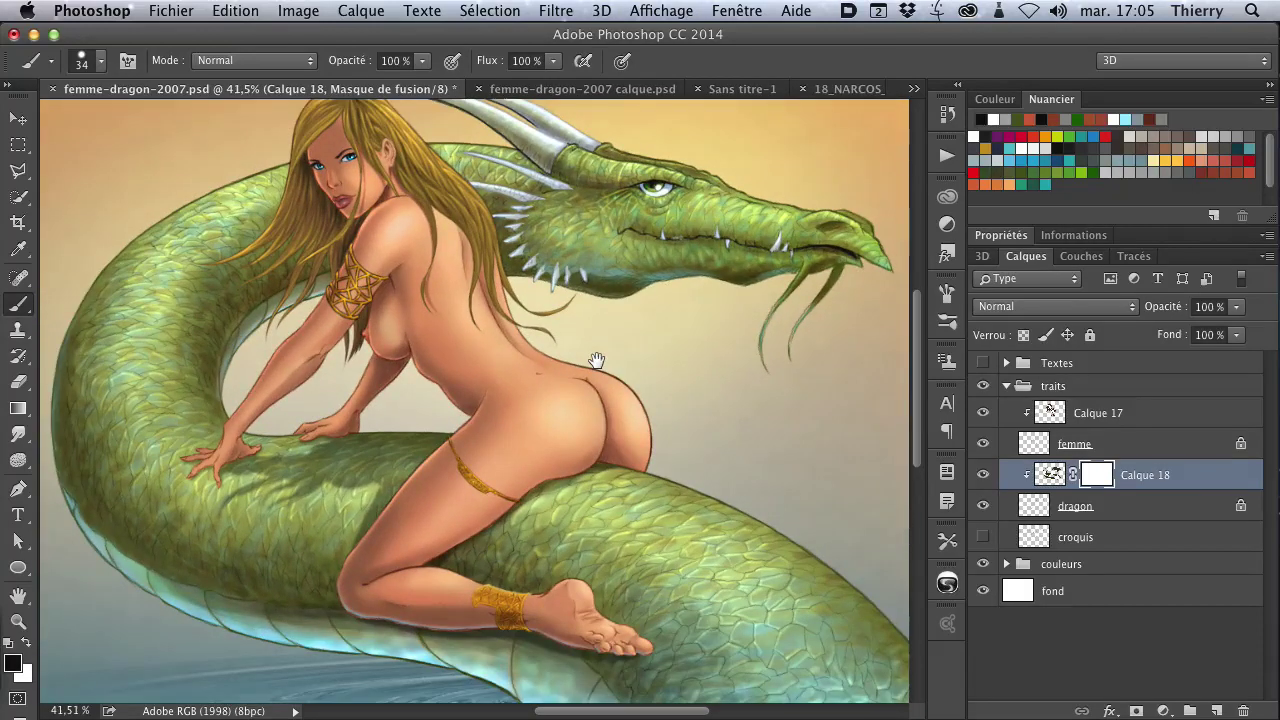
{"action": "left_click_drag", "start_coordinate": [631, 401], "coordinate": [604, 489]}
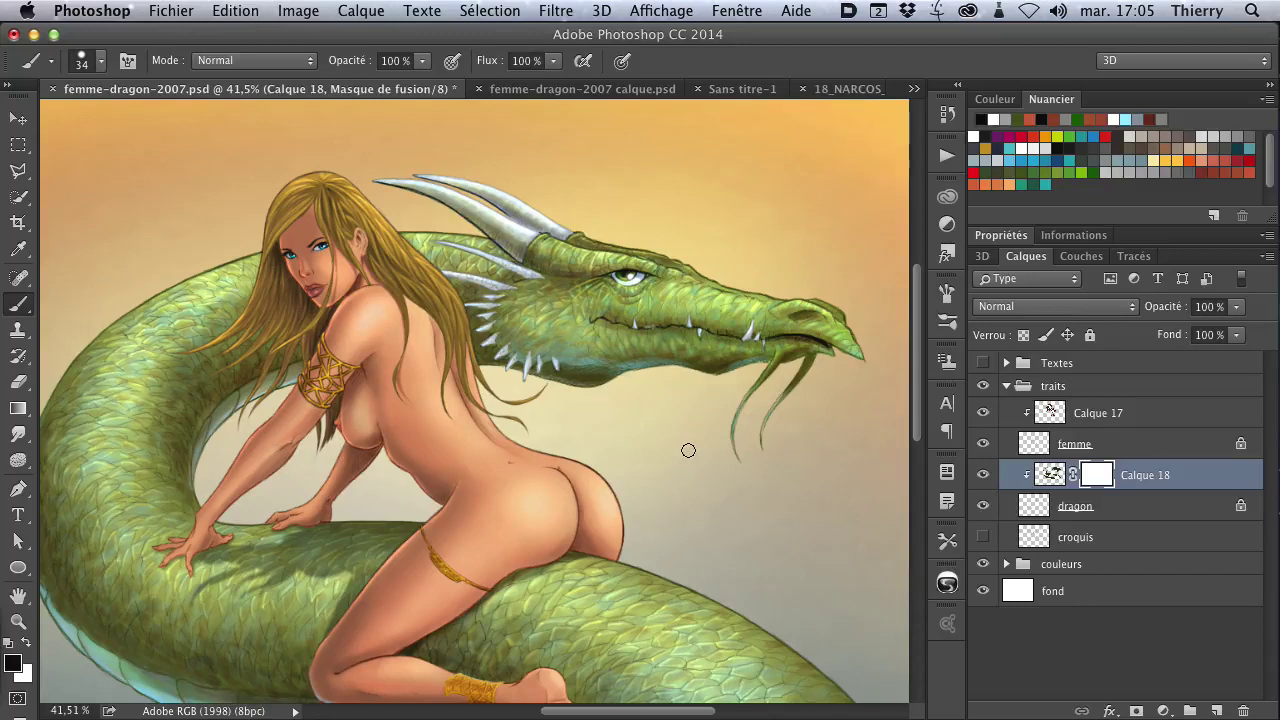
{"action": "scroll", "coordinate": [560, 420], "scroll_direction": "down", "scroll_amount": 2}
{"action": "scroll", "coordinate": [560, 420], "scroll_direction": "left", "scroll_amount": 2}
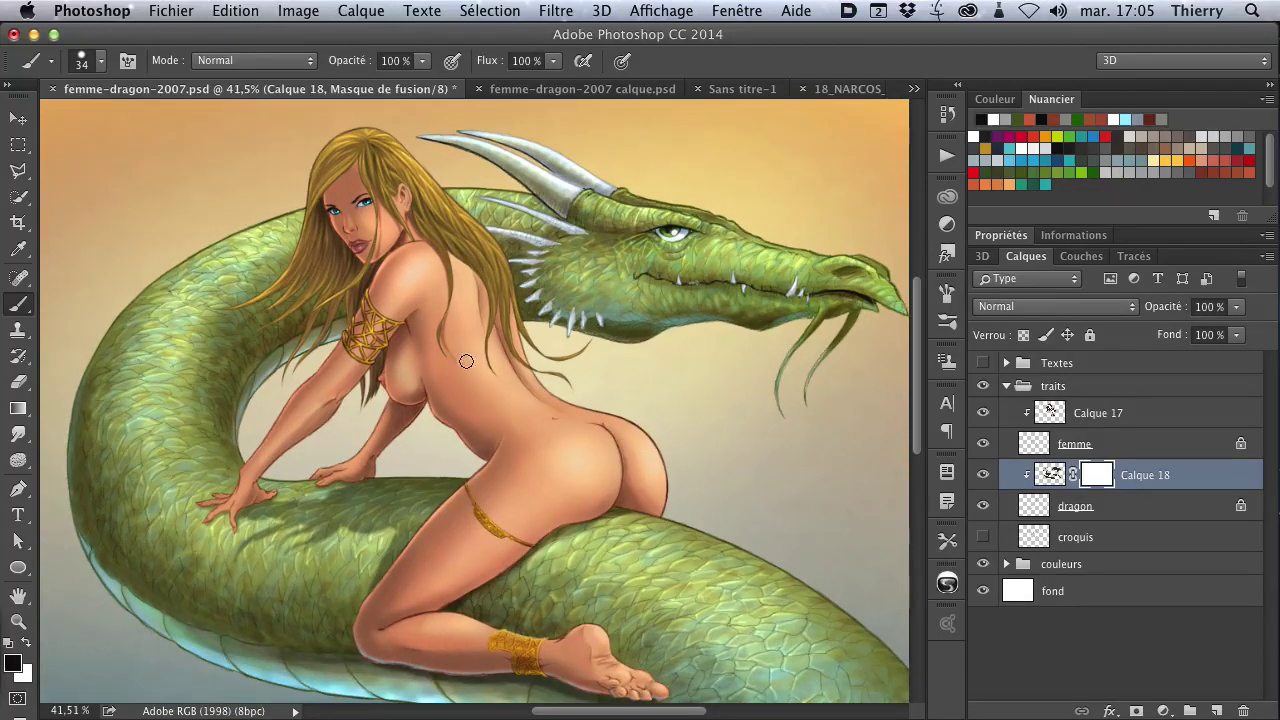